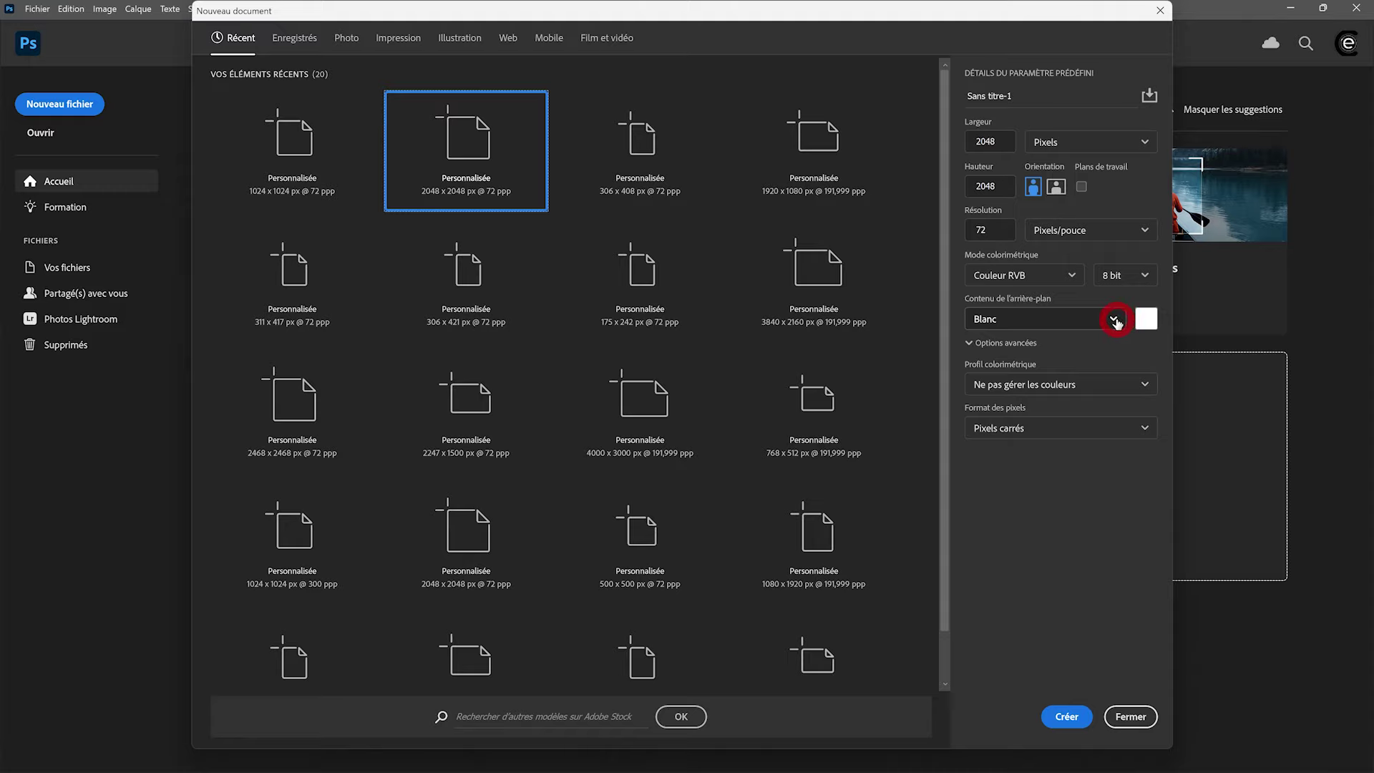
Create a 2048 × 2048 px document with a Noir (black) background
click(1114, 320)
click(987, 369)
click(1068, 715)
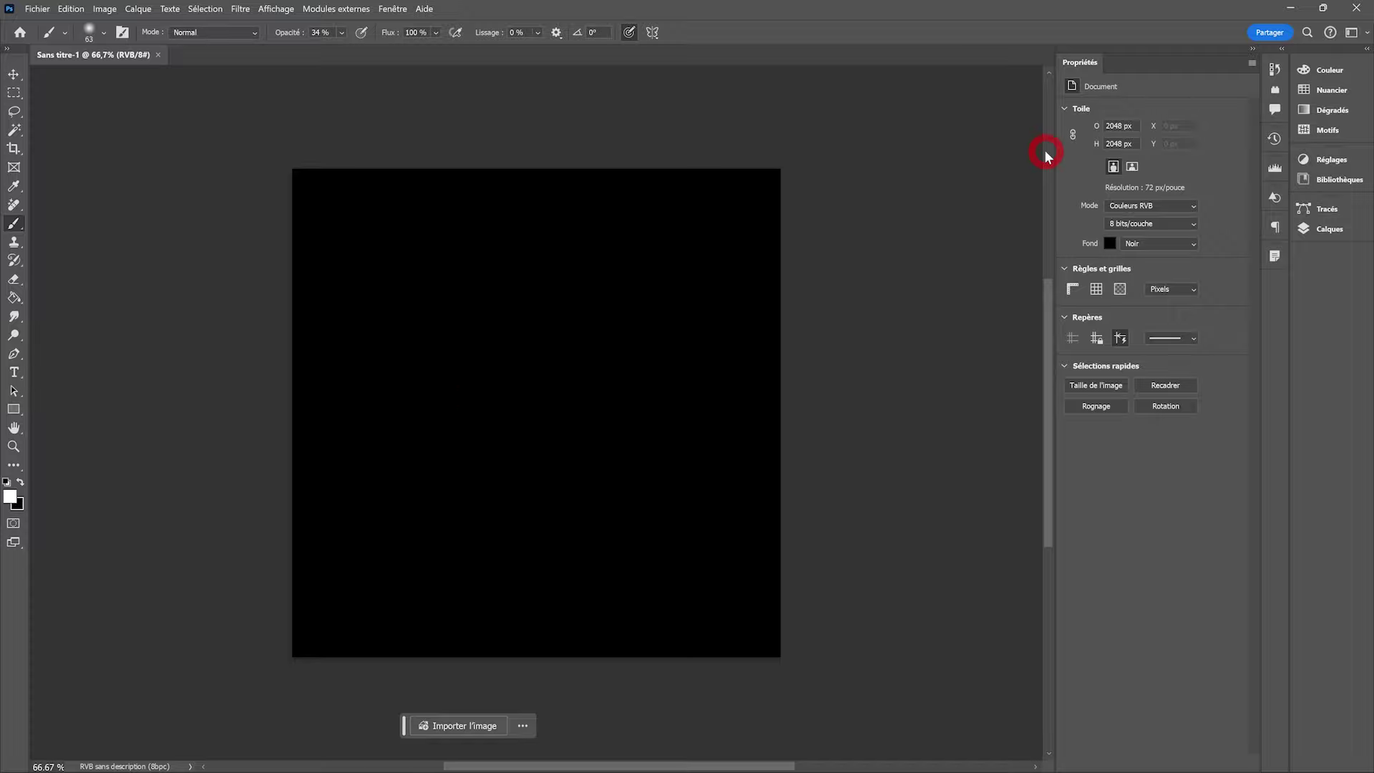
Add an empty layer above the black background and select the soft round Arrondi flou brush
click(1325, 232)
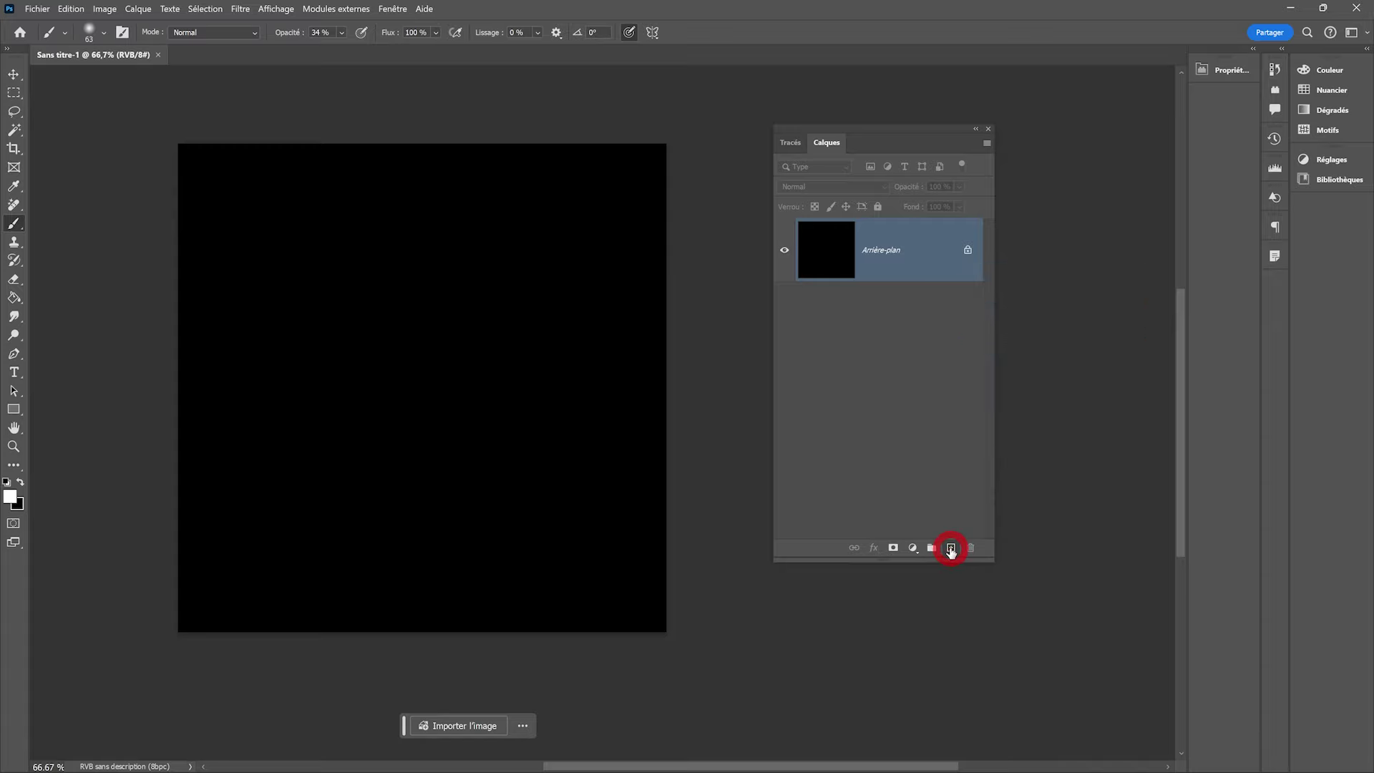
click(950, 548)
right_click(12, 228)
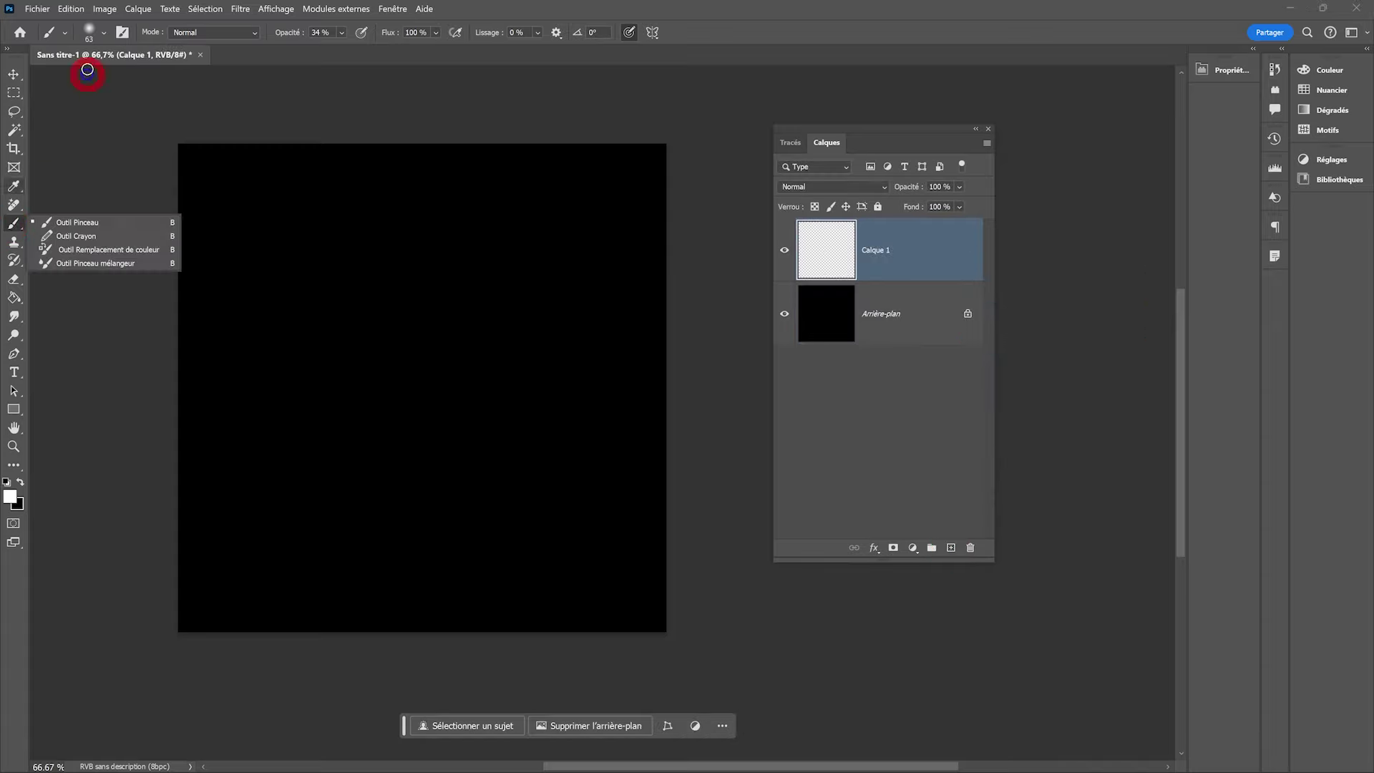
click(91, 34)
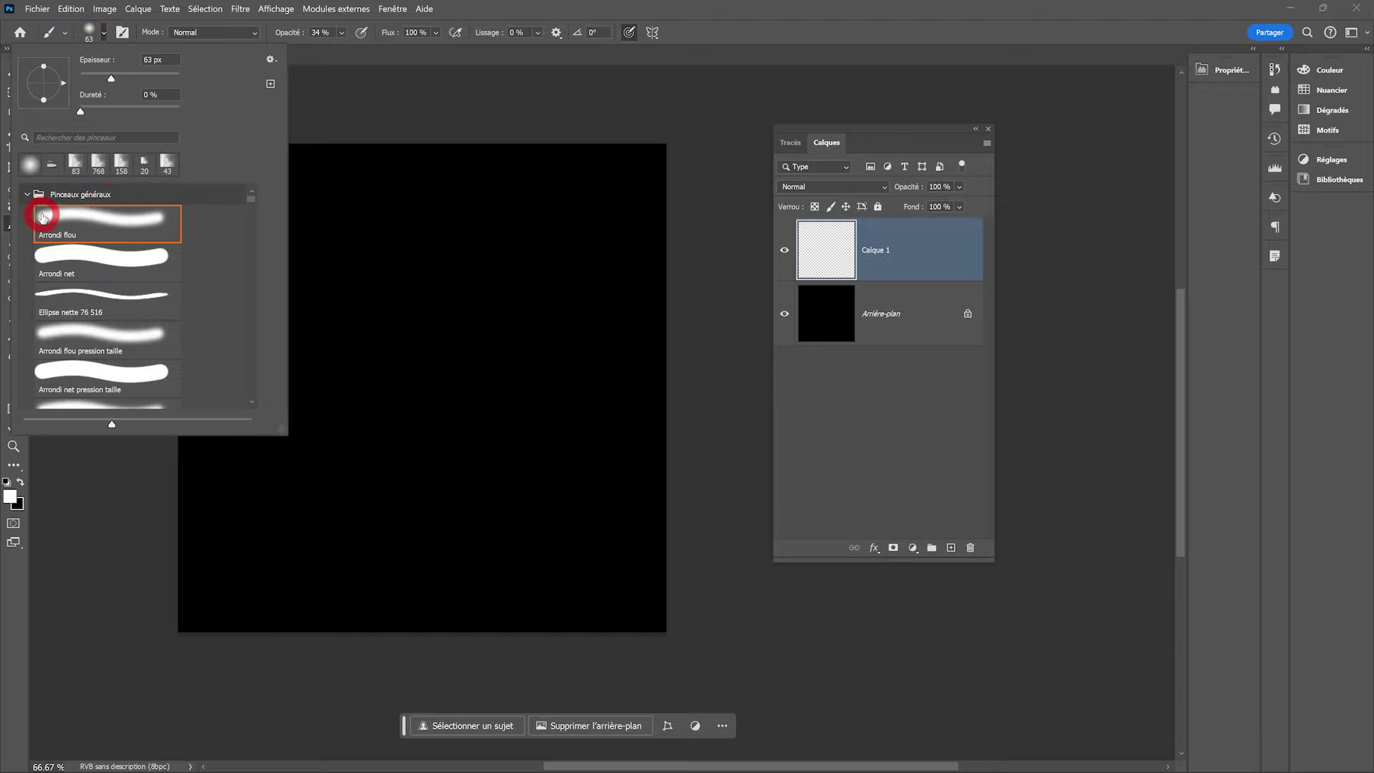
double_click(145, 229)
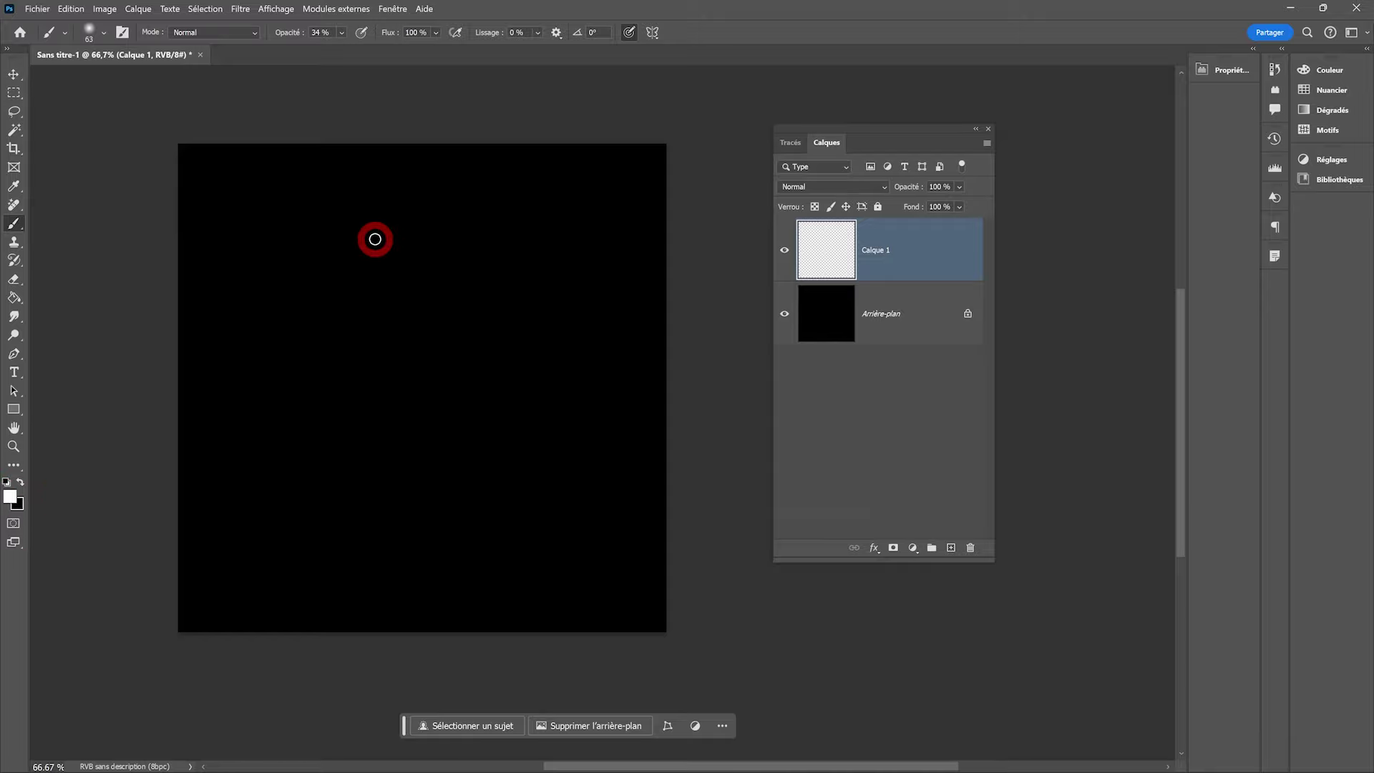
Enlarge the soft brush to about 454 px and paint a white cloud stroke in the centre
right_click(389, 270)
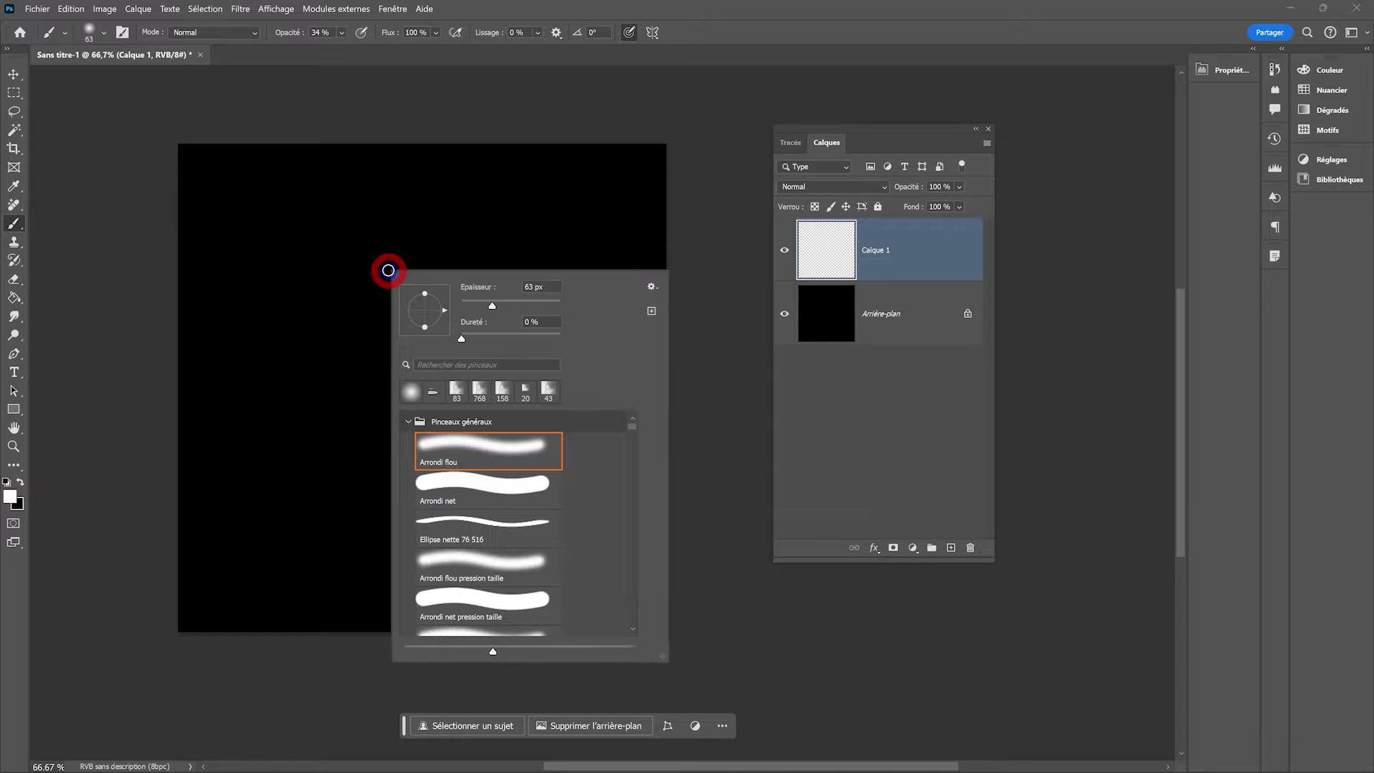
drag(499, 301, 546, 306)
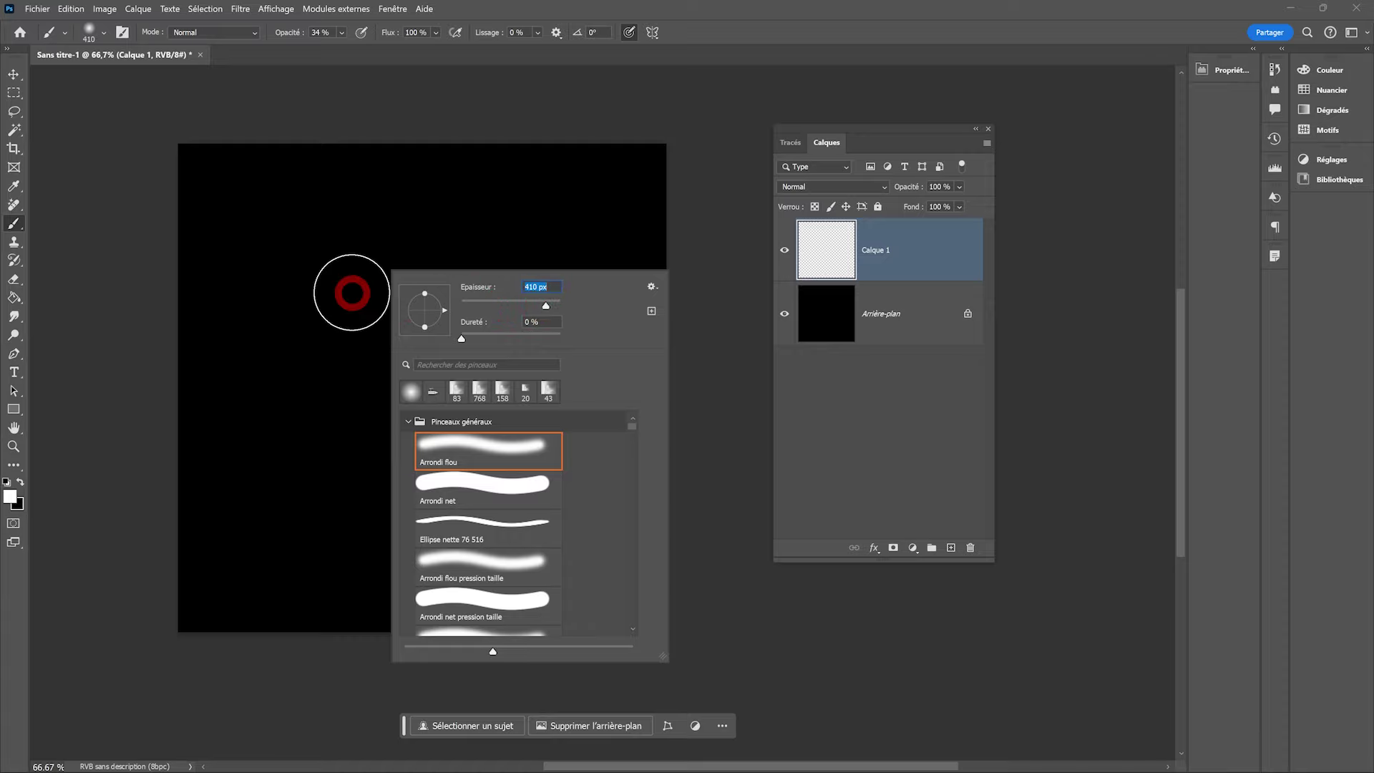
key(Escape)
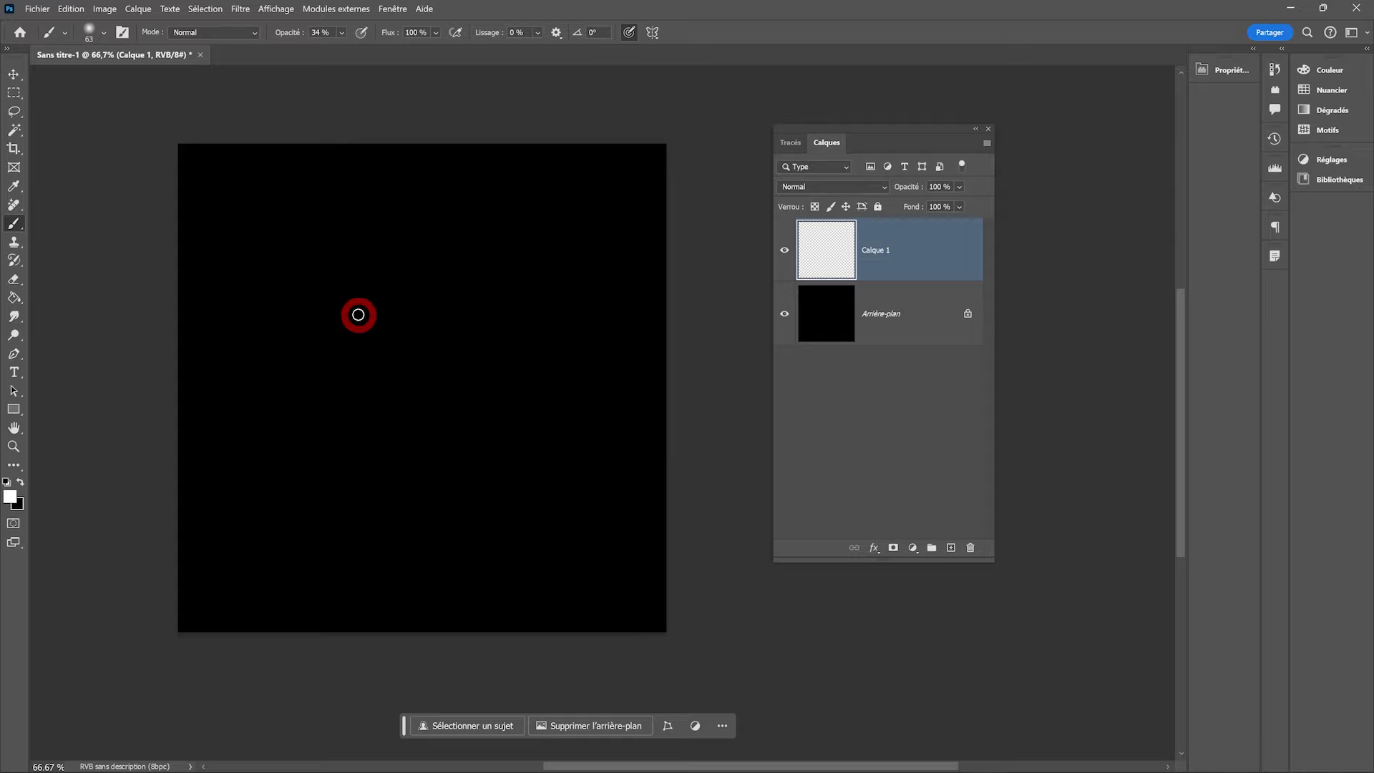
click(405, 292)
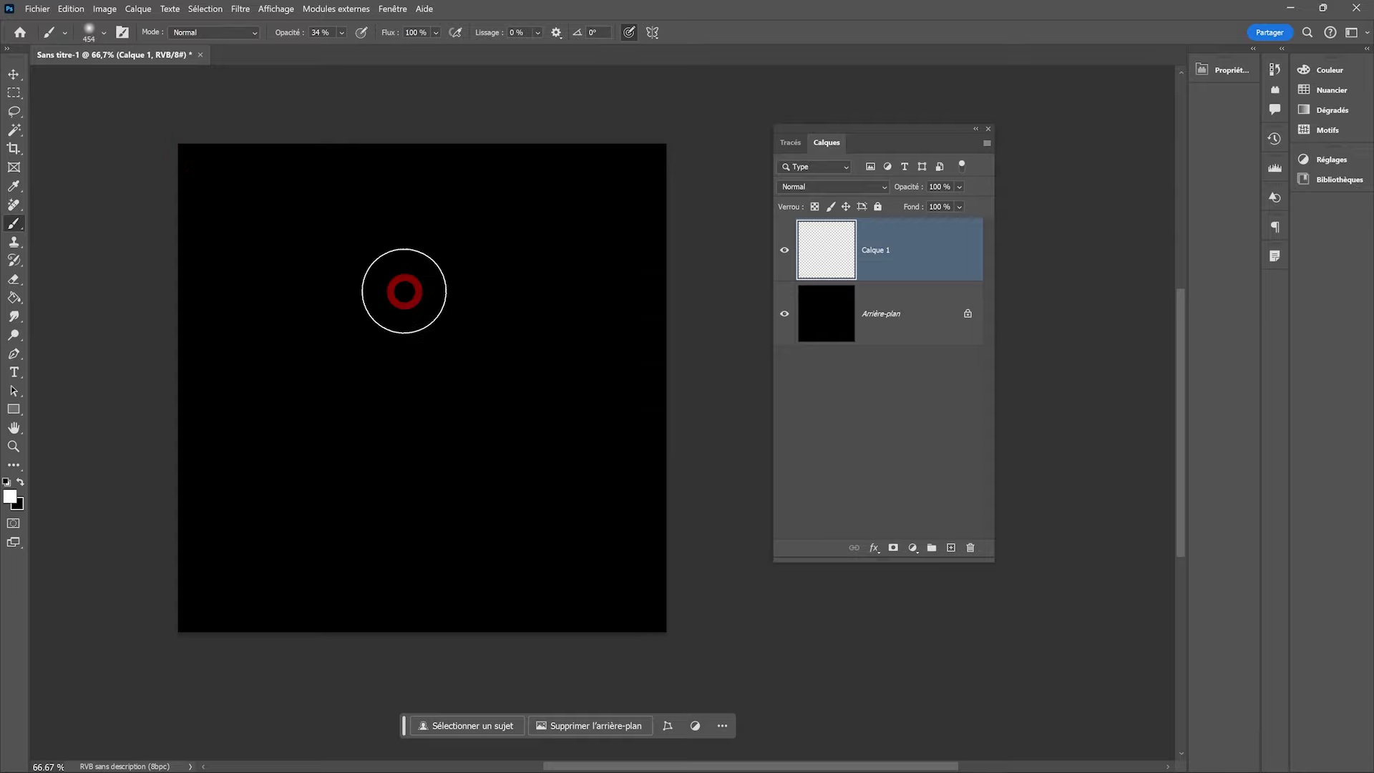
mouse_move(404, 291)
mouse_down()
mouse_move(420, 417)
mouse_move(447, 429)
mouse_move(436, 374)
mouse_move(459, 321)
mouse_move(454, 479)
mouse_move(359, 365)
mouse_move(301, 494)
mouse_move(396, 316)
mouse_move(453, 289)
mouse_move(356, 457)
mouse_move(559, 419)
mouse_move(439, 500)
mouse_move(481, 430)
mouse_move(352, 296)
mouse_move(285, 417)
mouse_move(518, 313)
mouse_move(476, 334)
mouse_up()
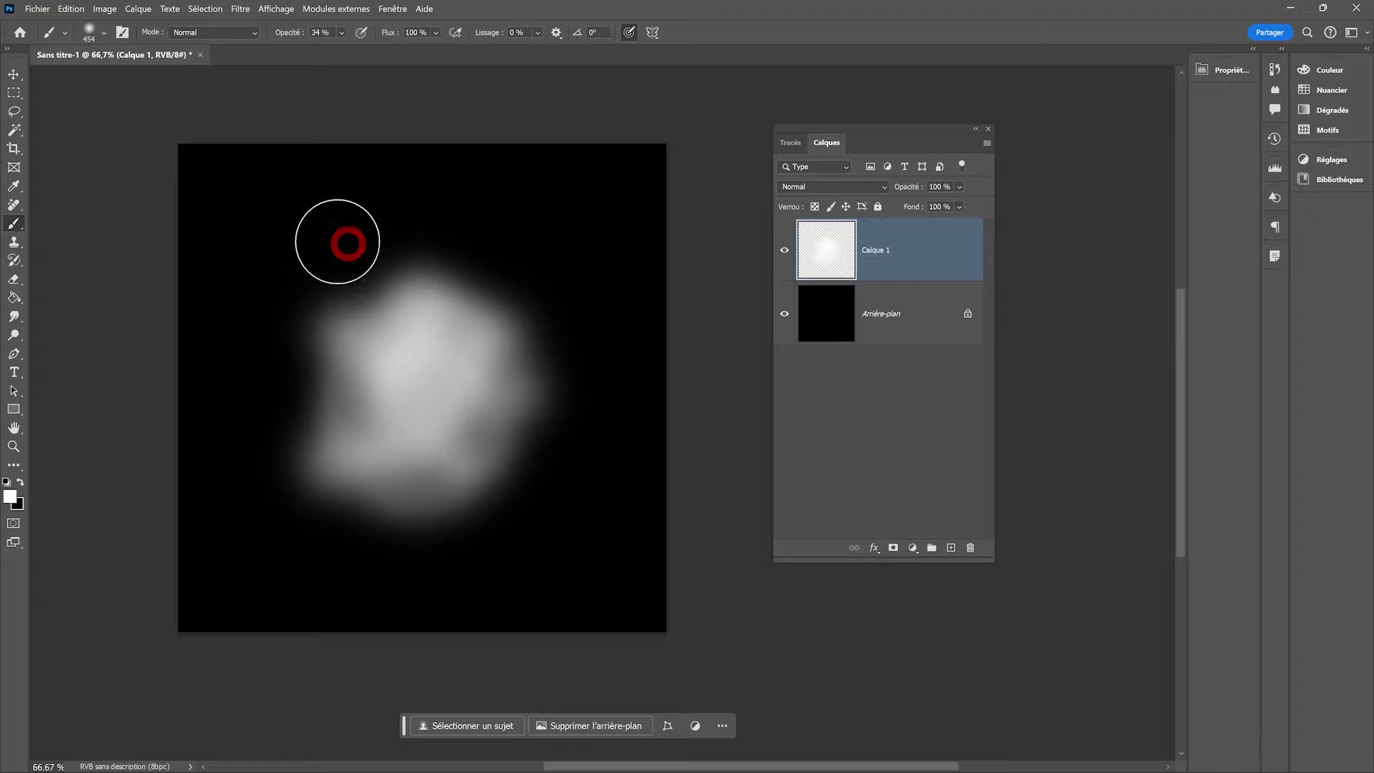
click(15, 93)
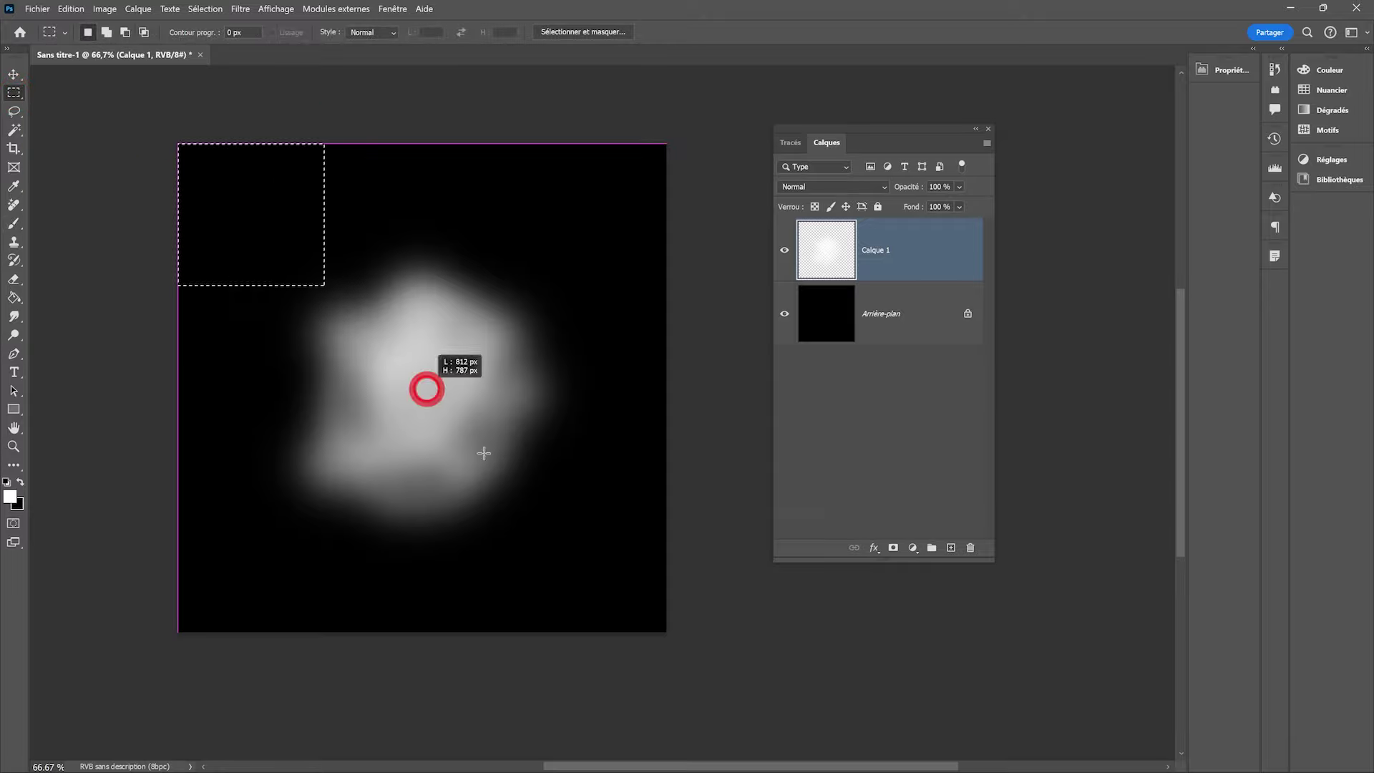
drag(175, 140, 714, 702)
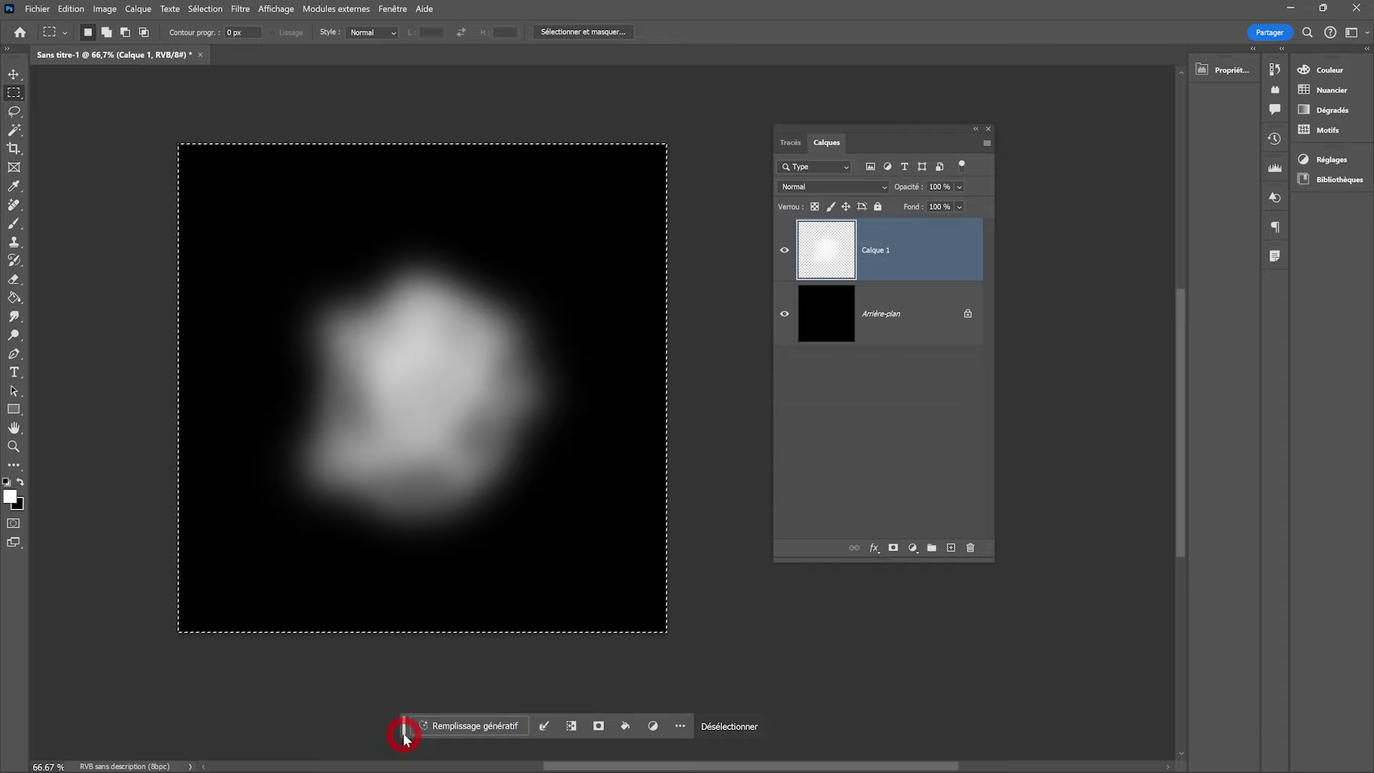
drag(403, 726, 322, 673)
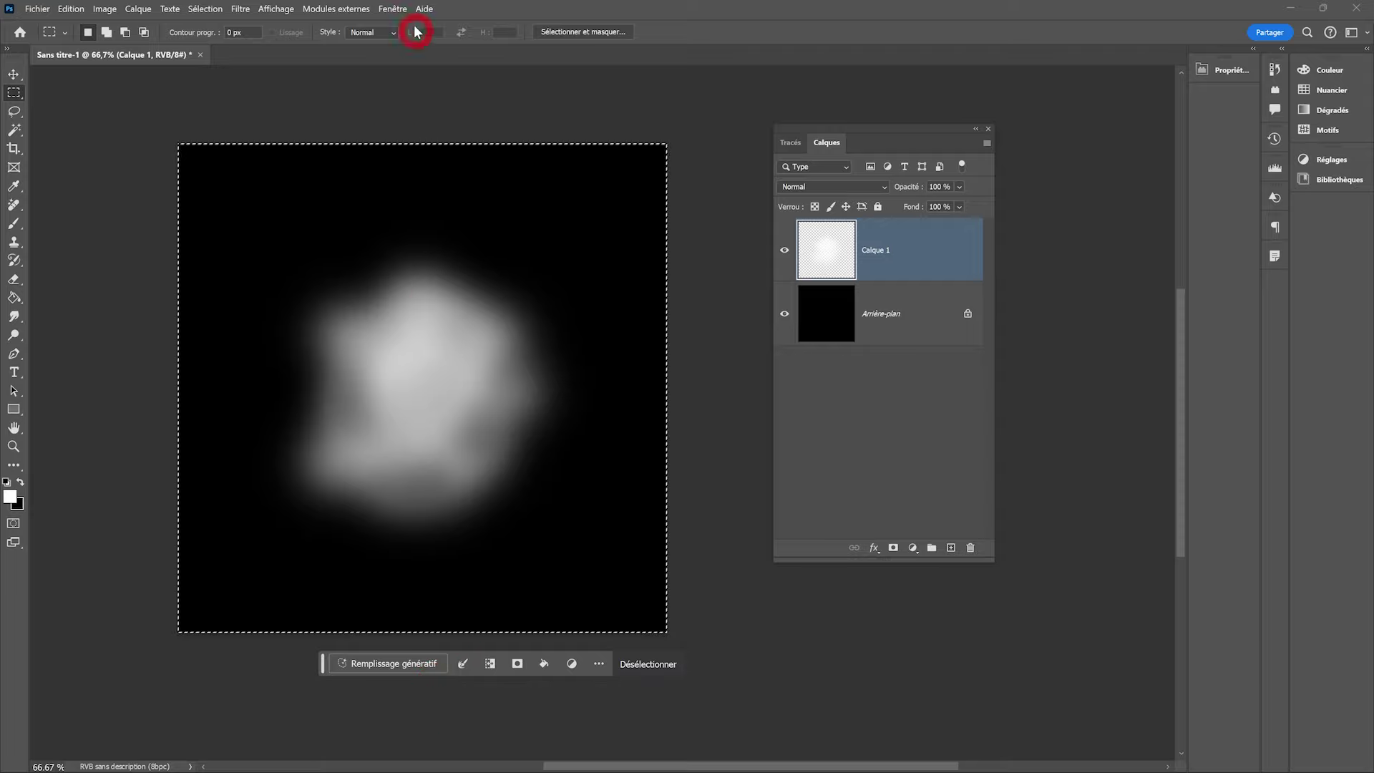
click(390, 8)
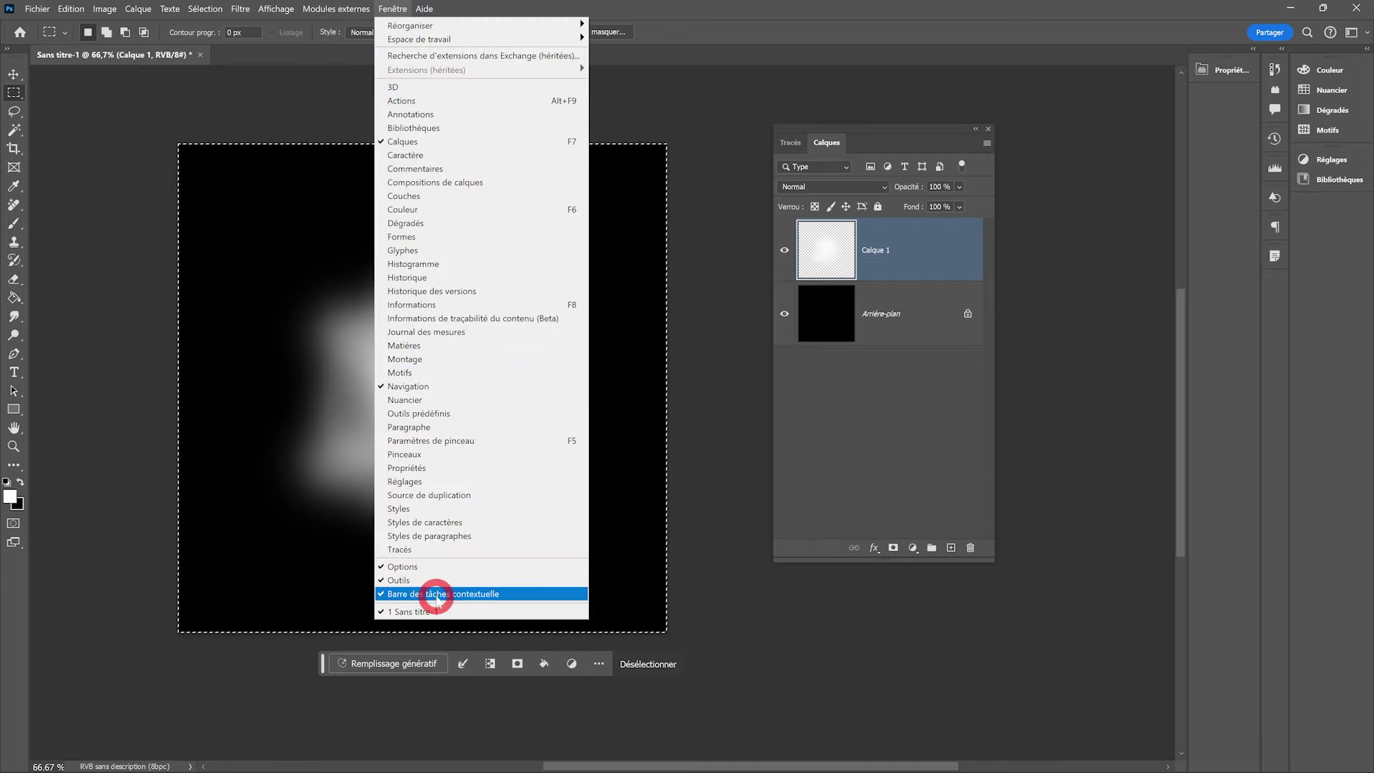
click(733, 197)
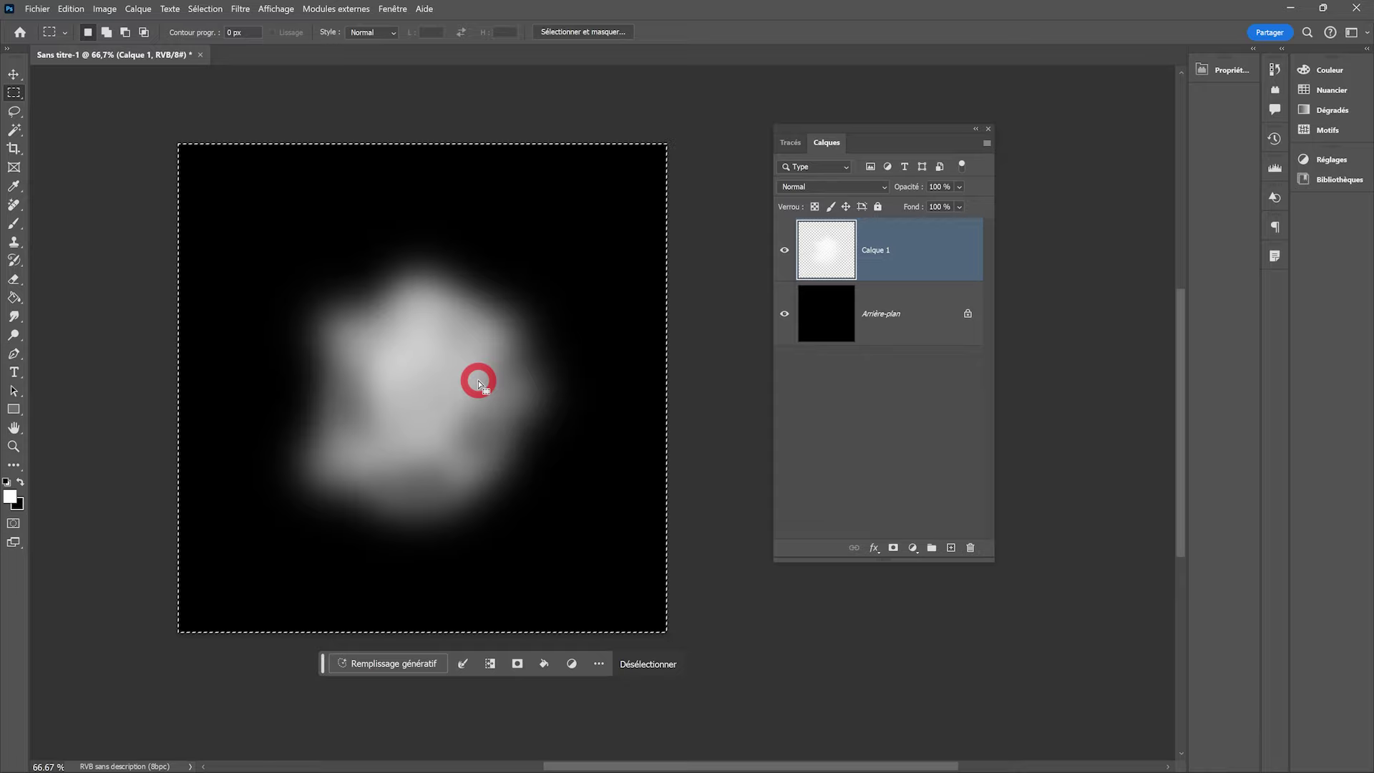
key(ctrl+d)
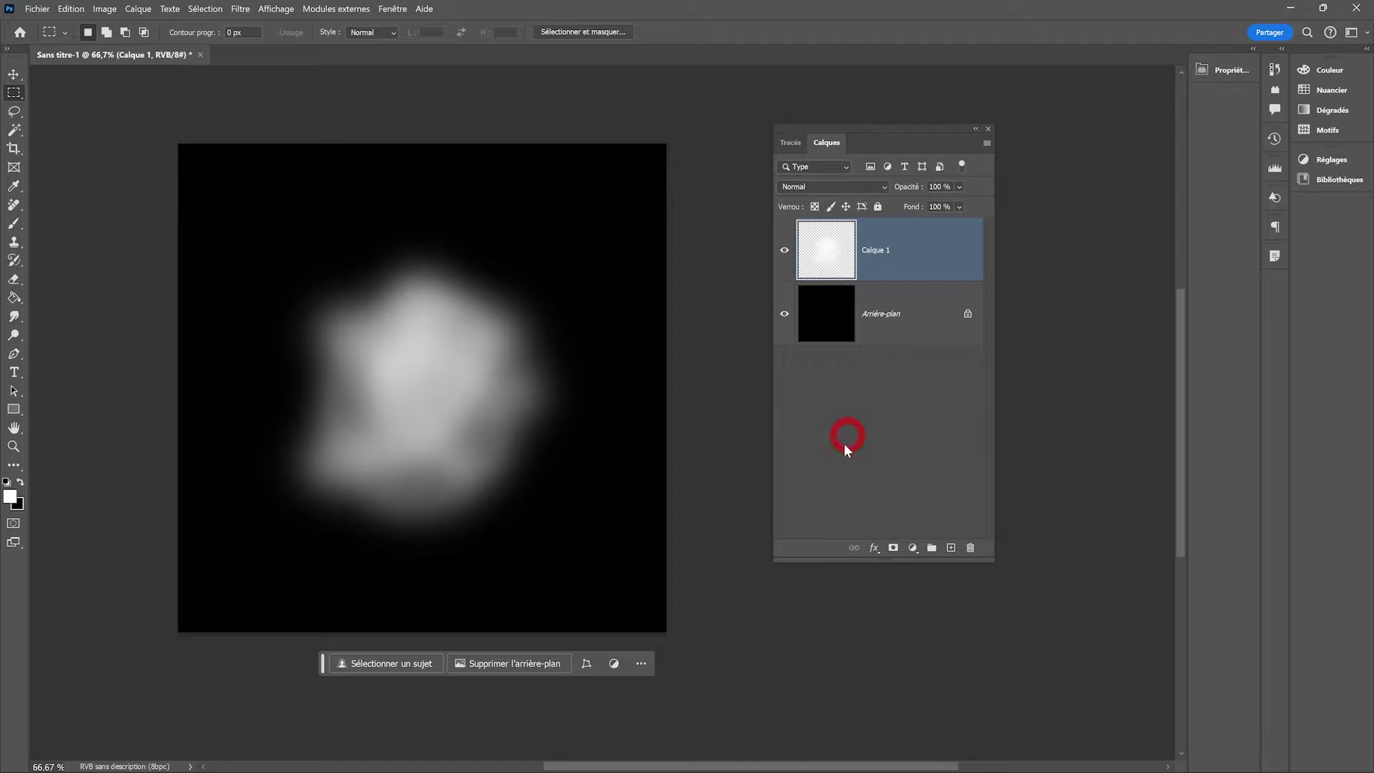
Add a Couleur unie fill layer in mid-grey, lightness L 50 (#808080)
click(913, 548)
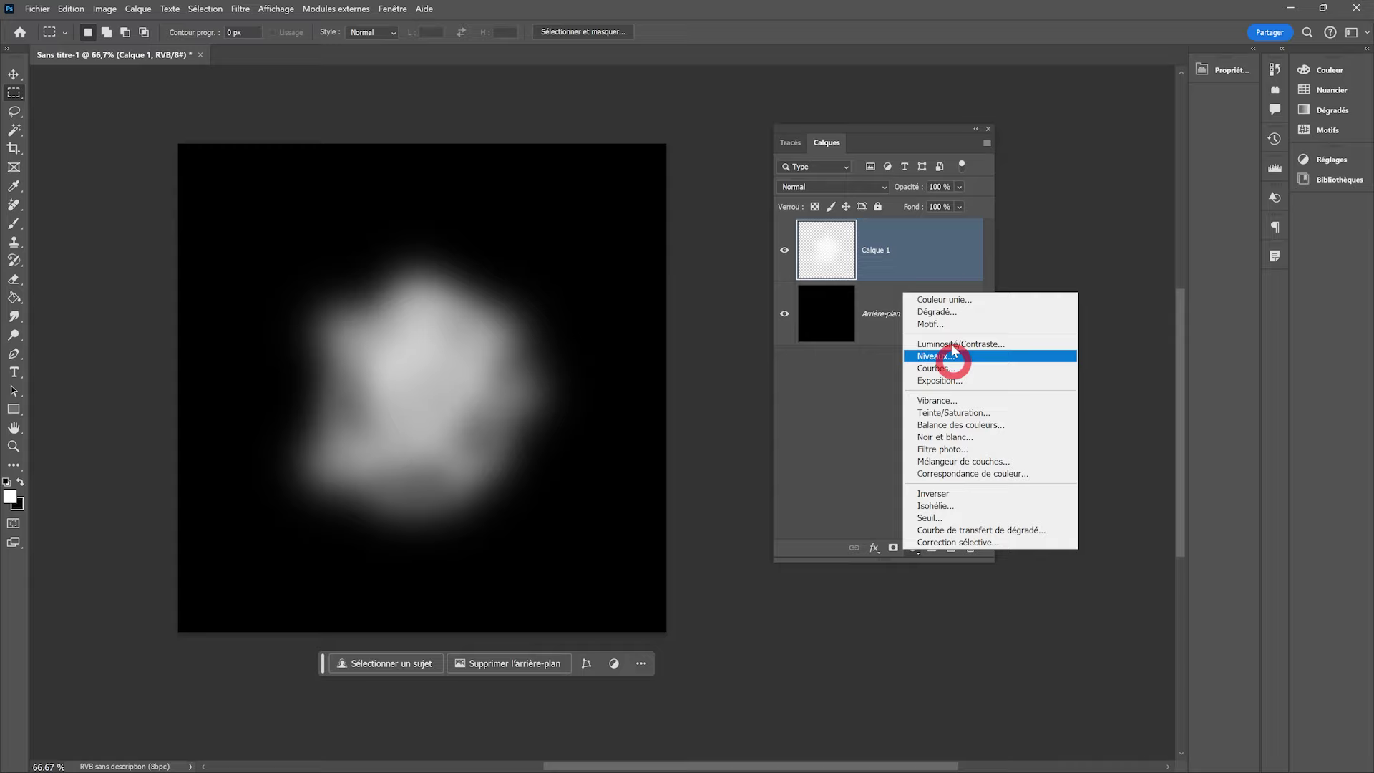
click(945, 300)
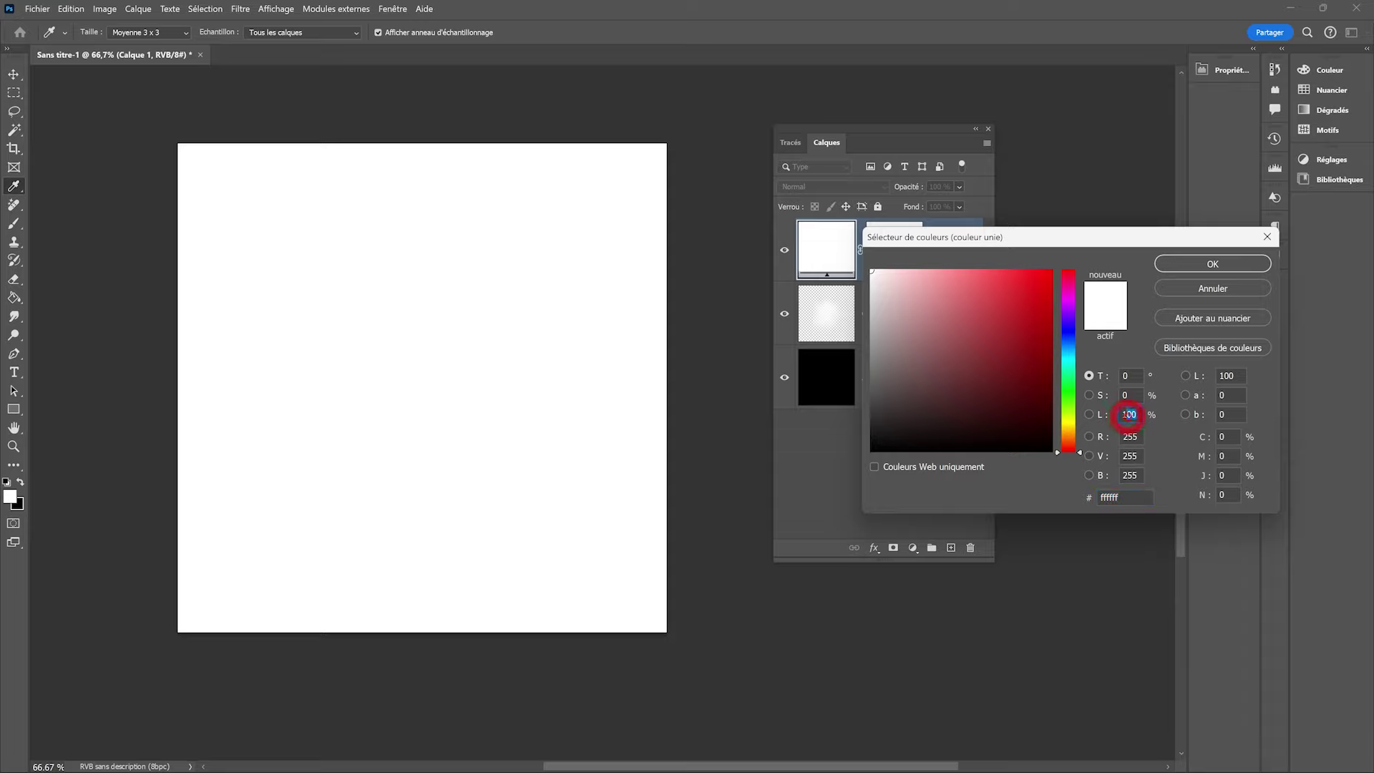
text(50)
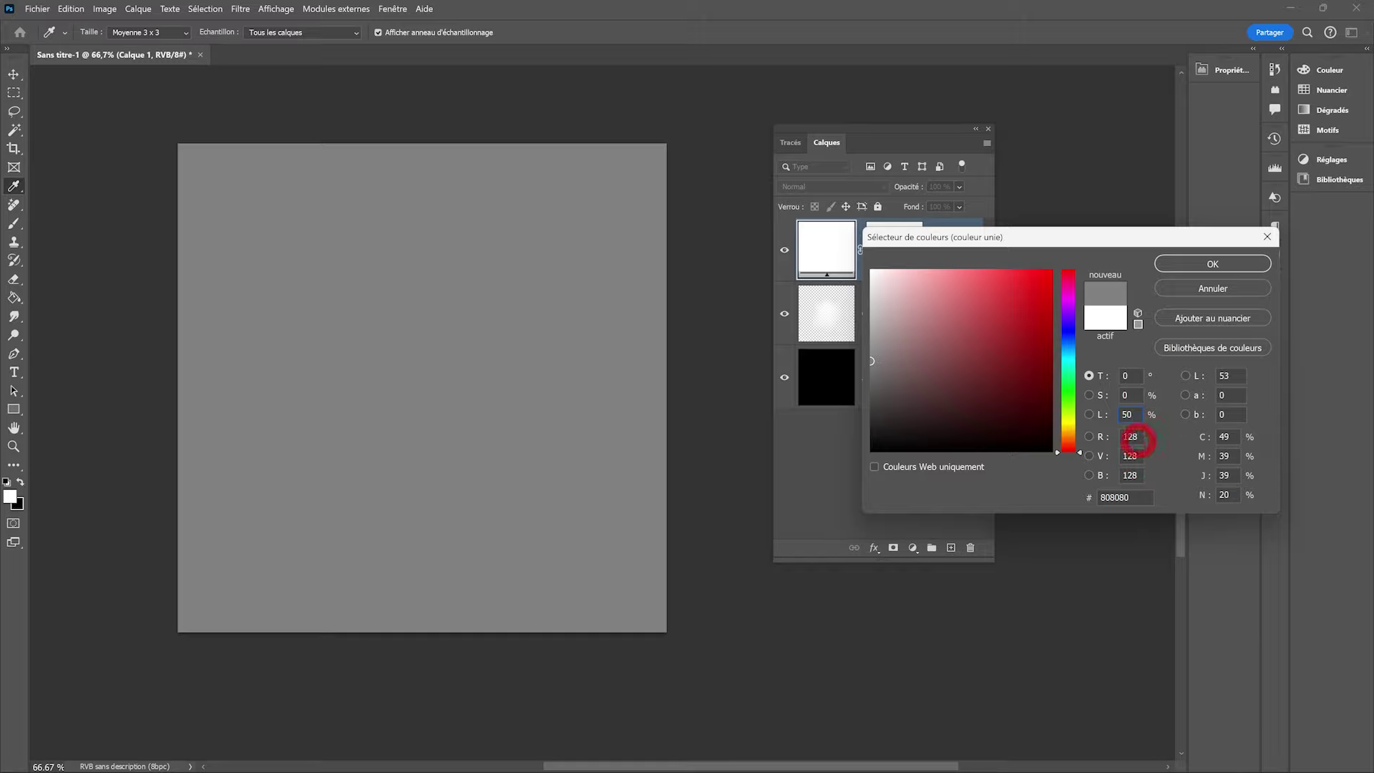
click(1188, 267)
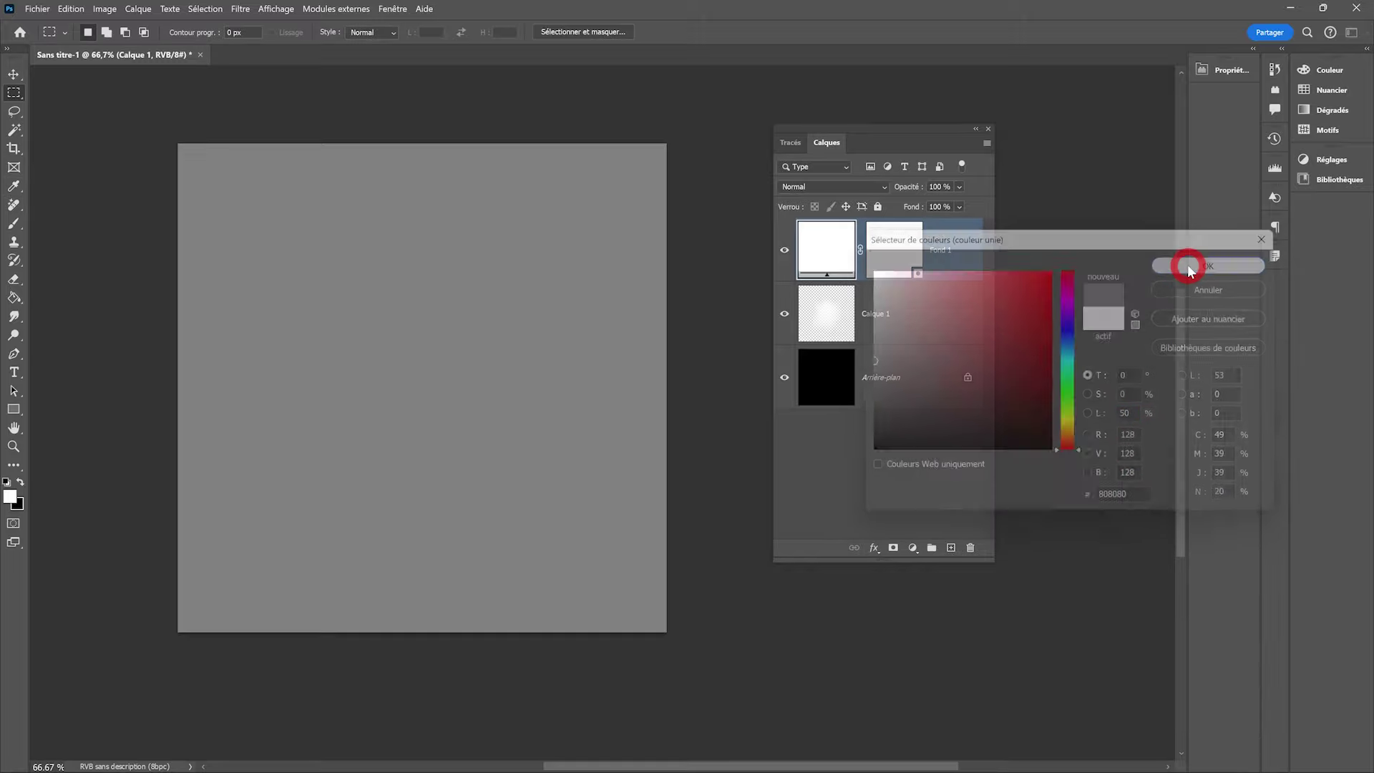
Show the Couches panel, load the image brightness as a selection, and save it as Alpha 1
click(394, 10)
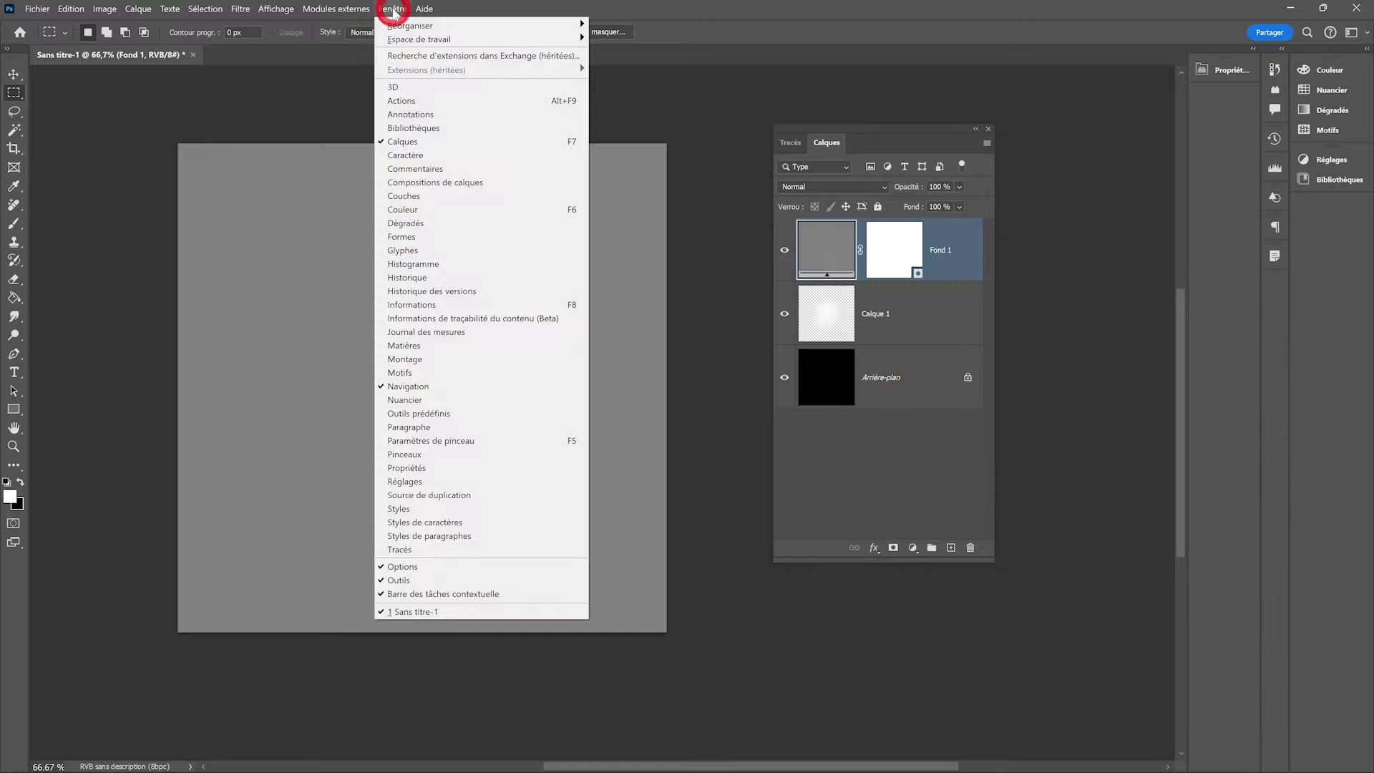
click(407, 195)
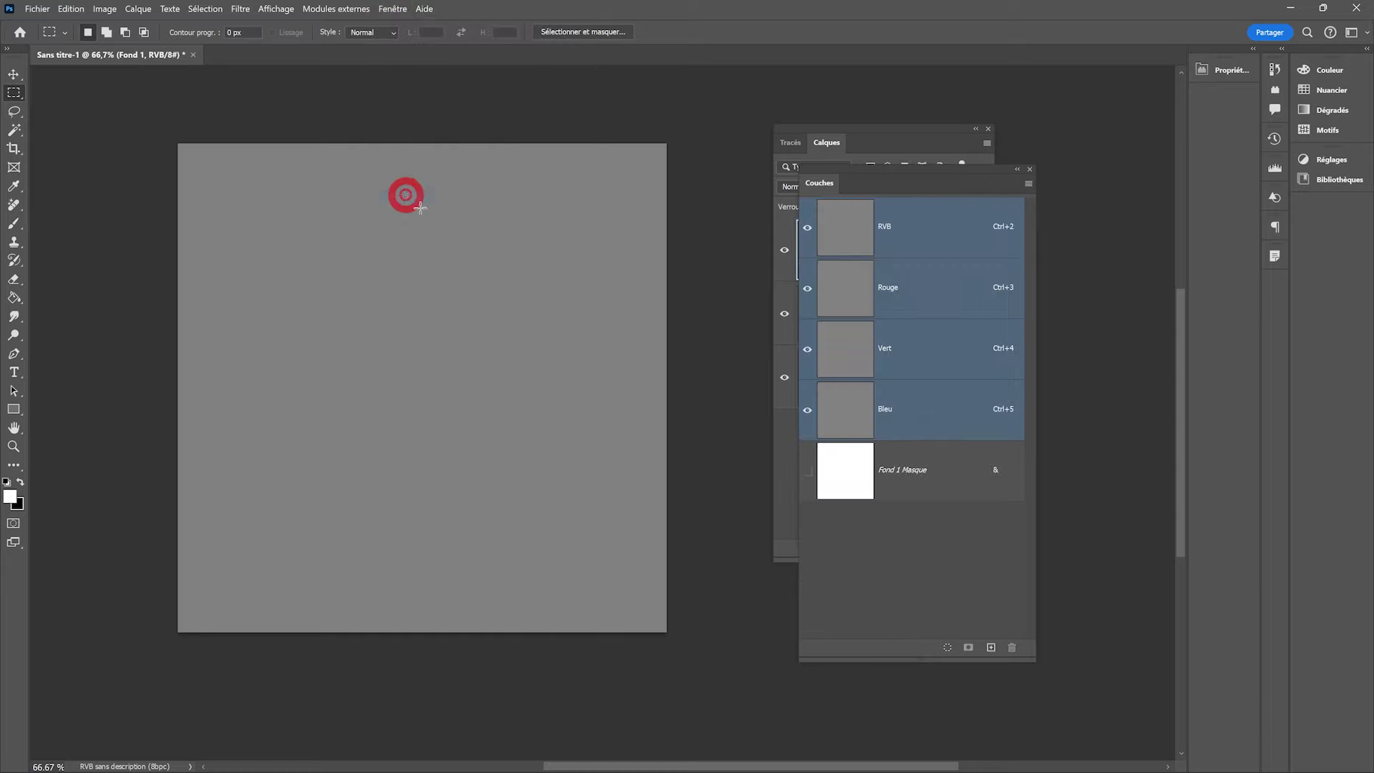
click(1147, 605)
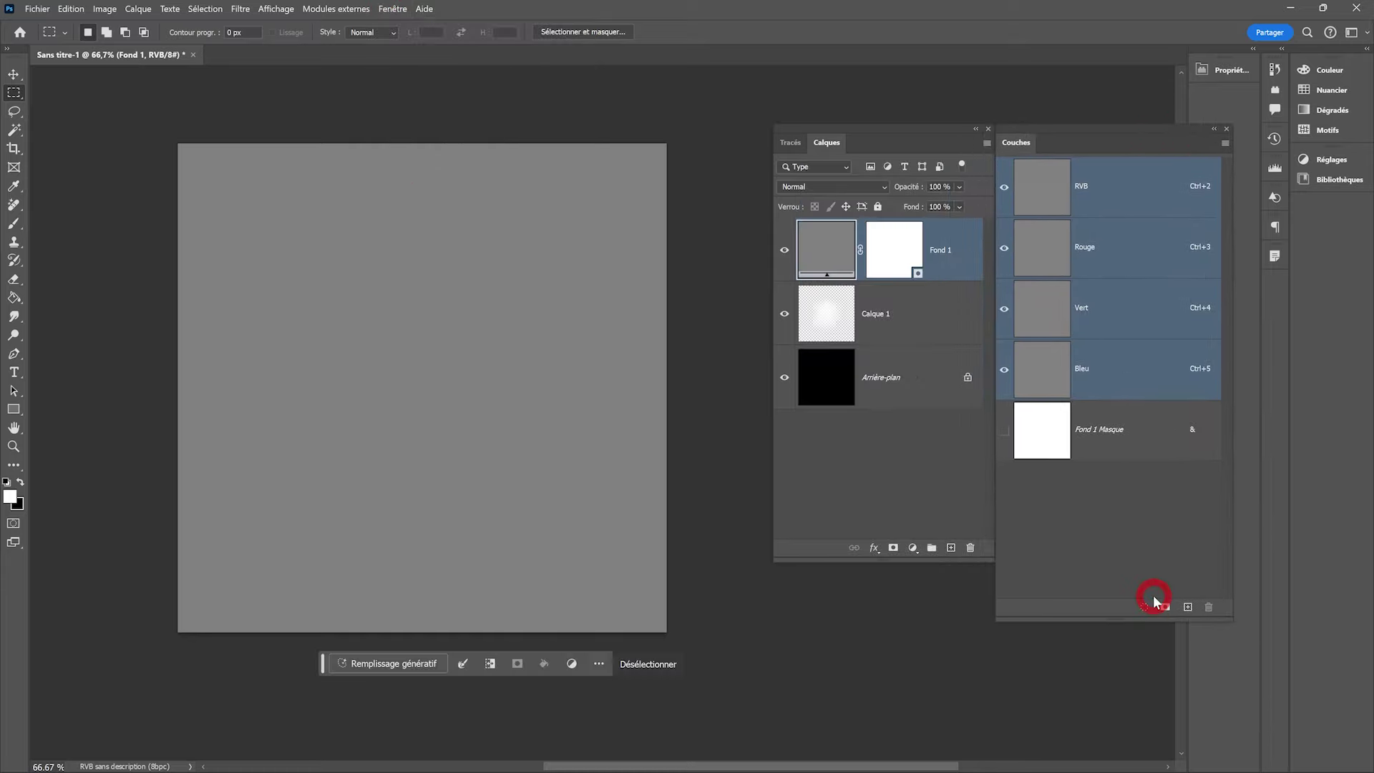
click(1144, 608)
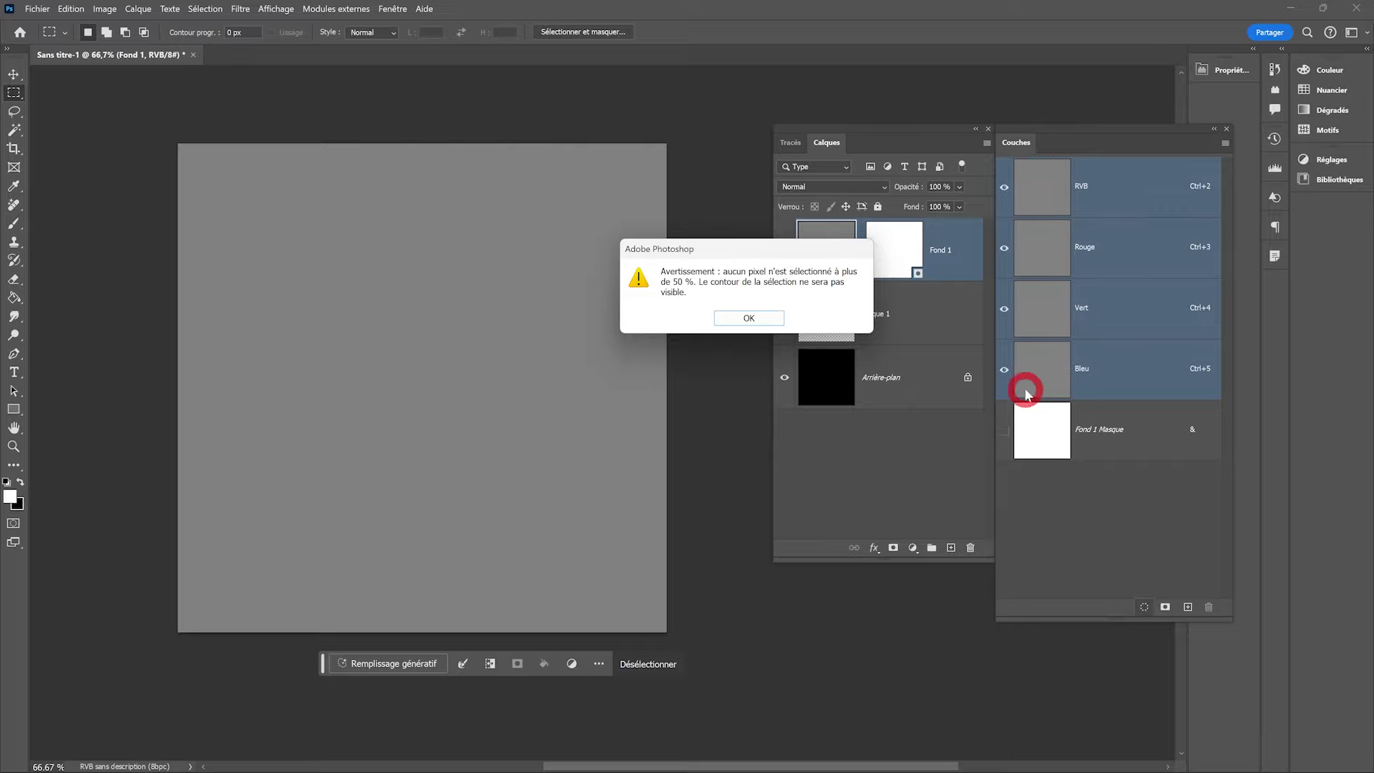
drag(764, 248, 679, 258)
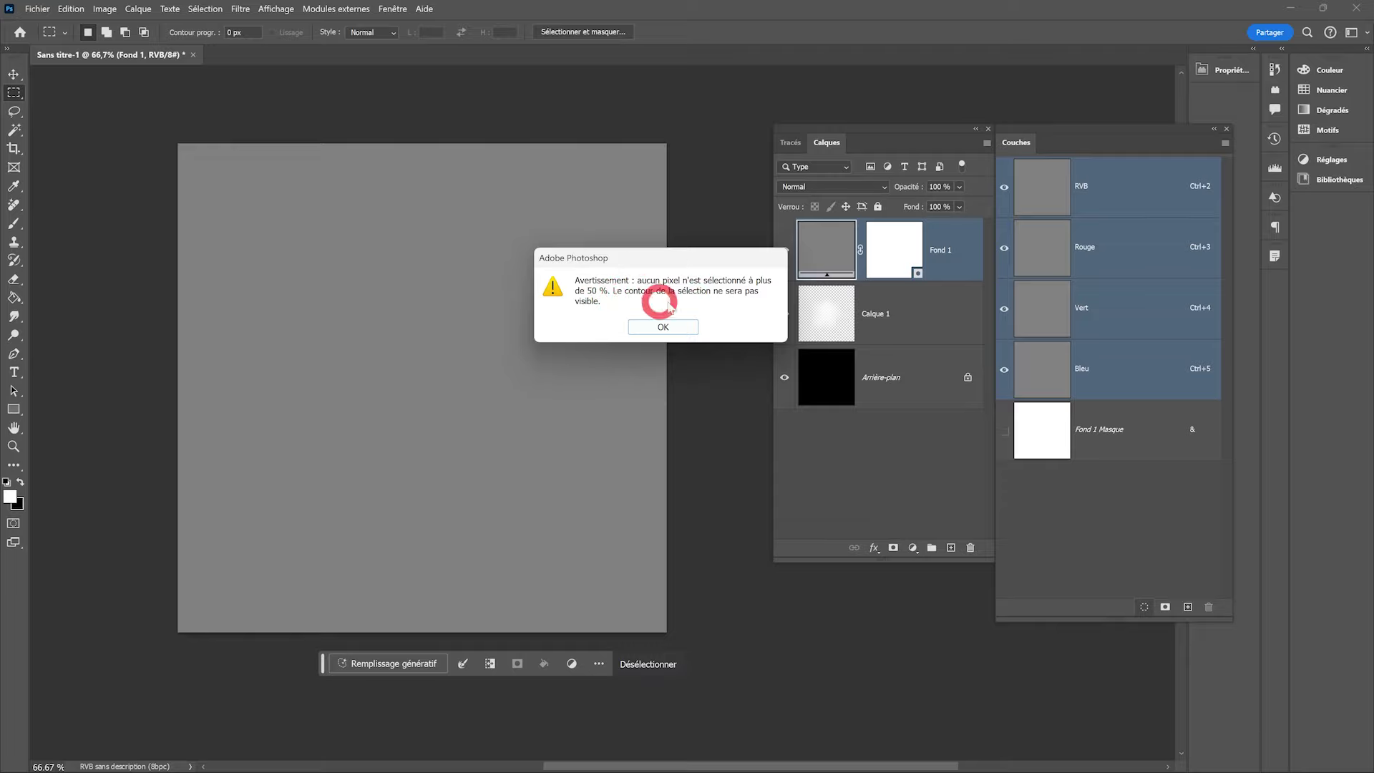
click(657, 327)
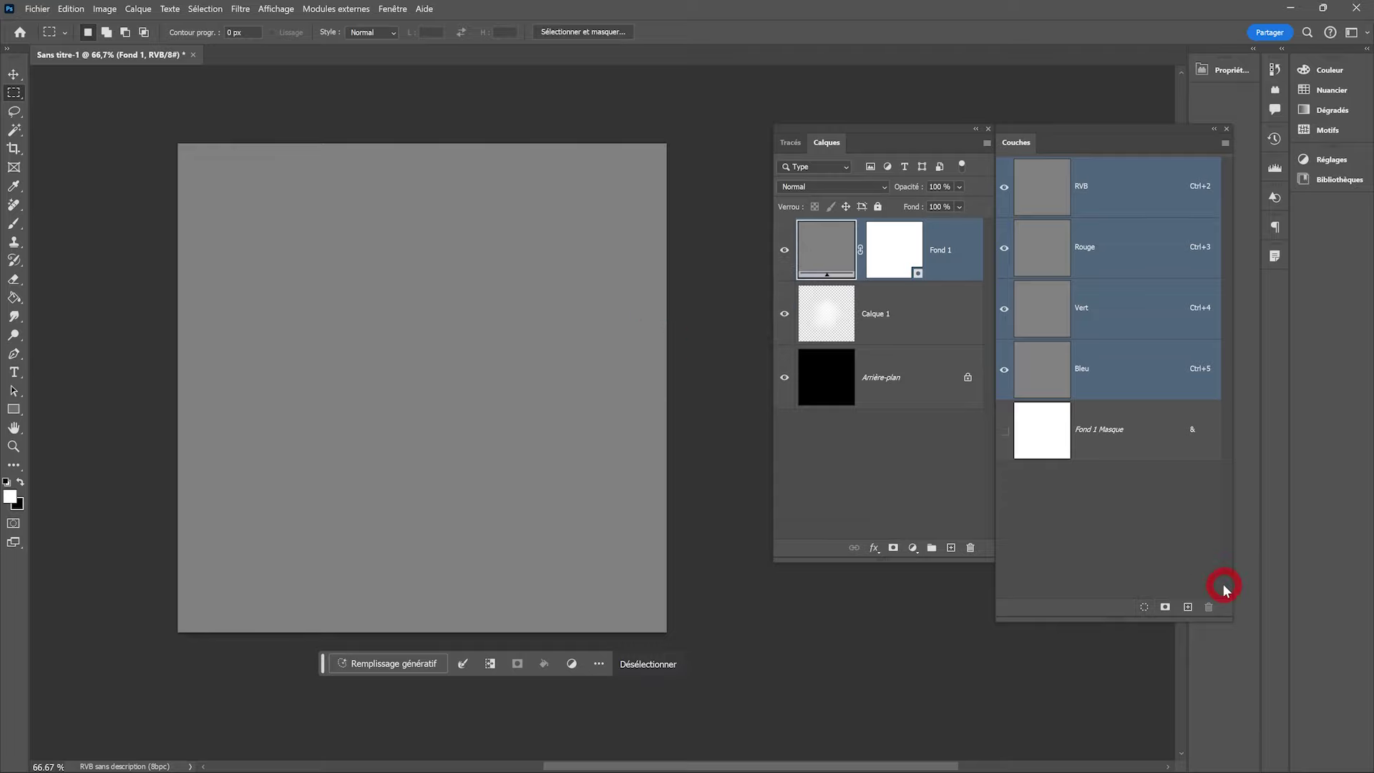
click(1165, 607)
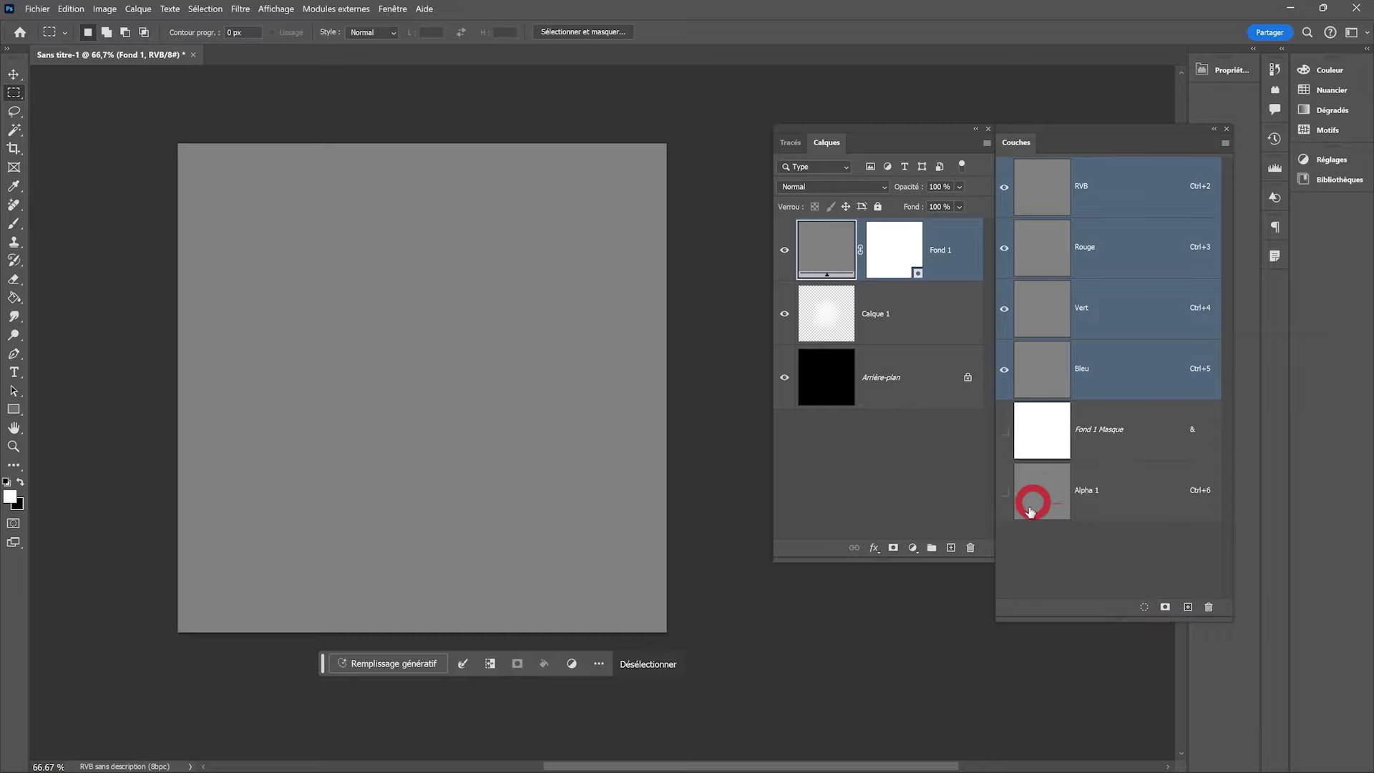
Rename Alpha 1 to '50%' and return to the RVB composite channel
double_click(1088, 490)
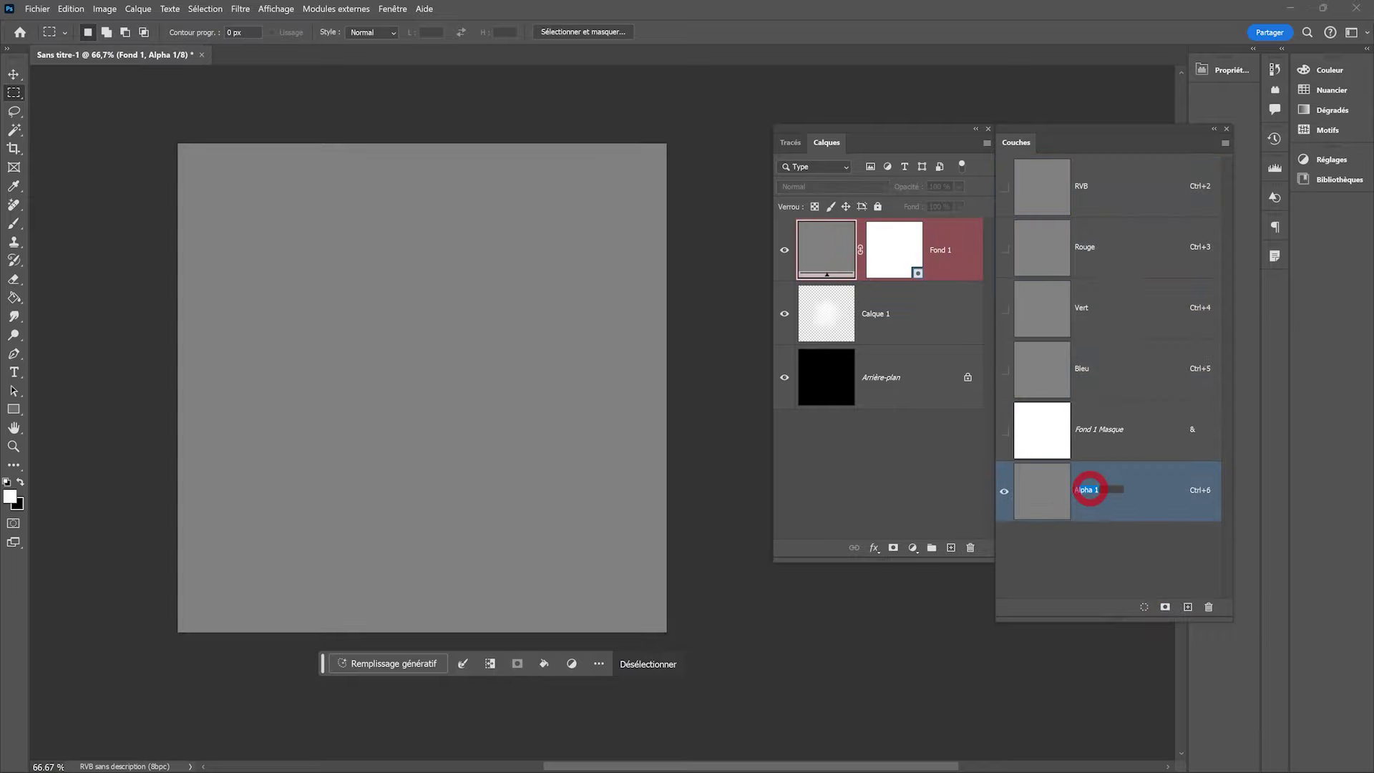
text(50%)
key(Return)
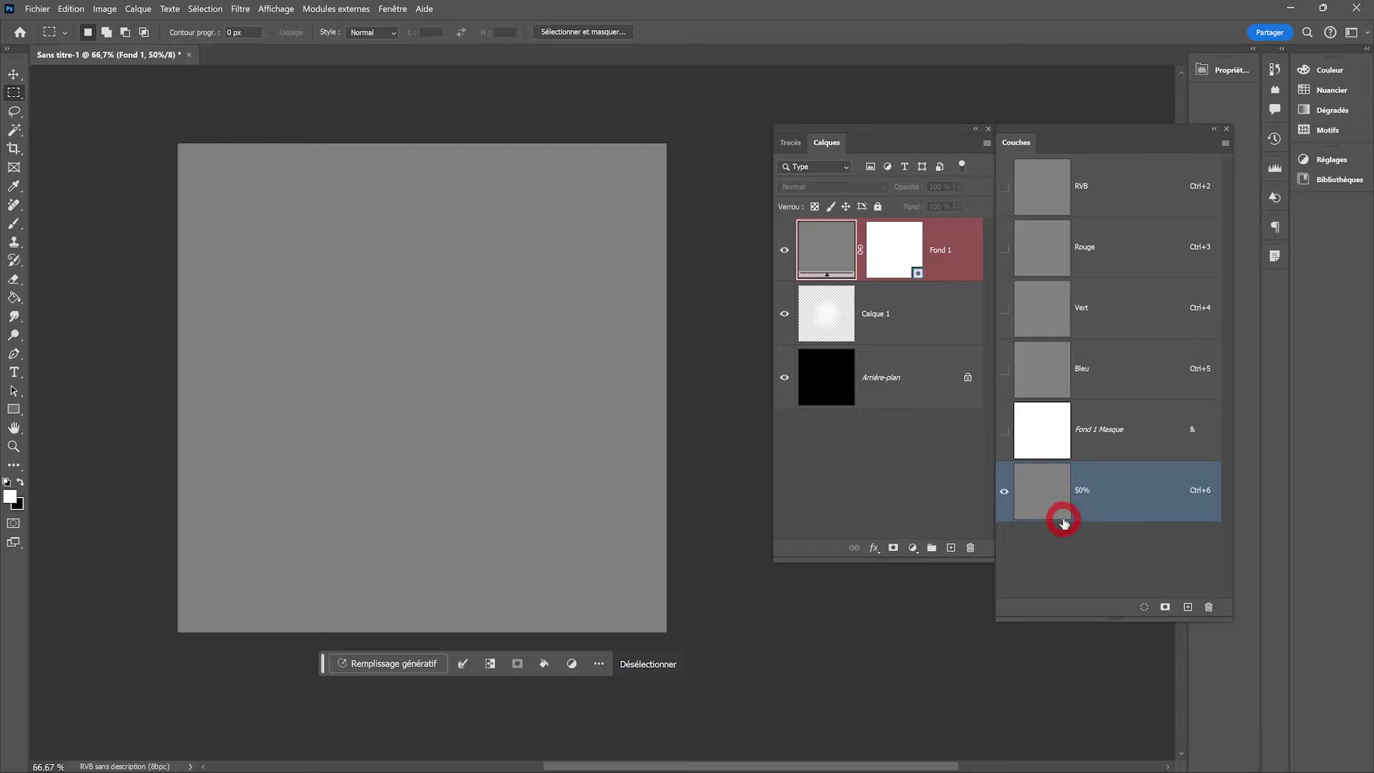
click(1084, 186)
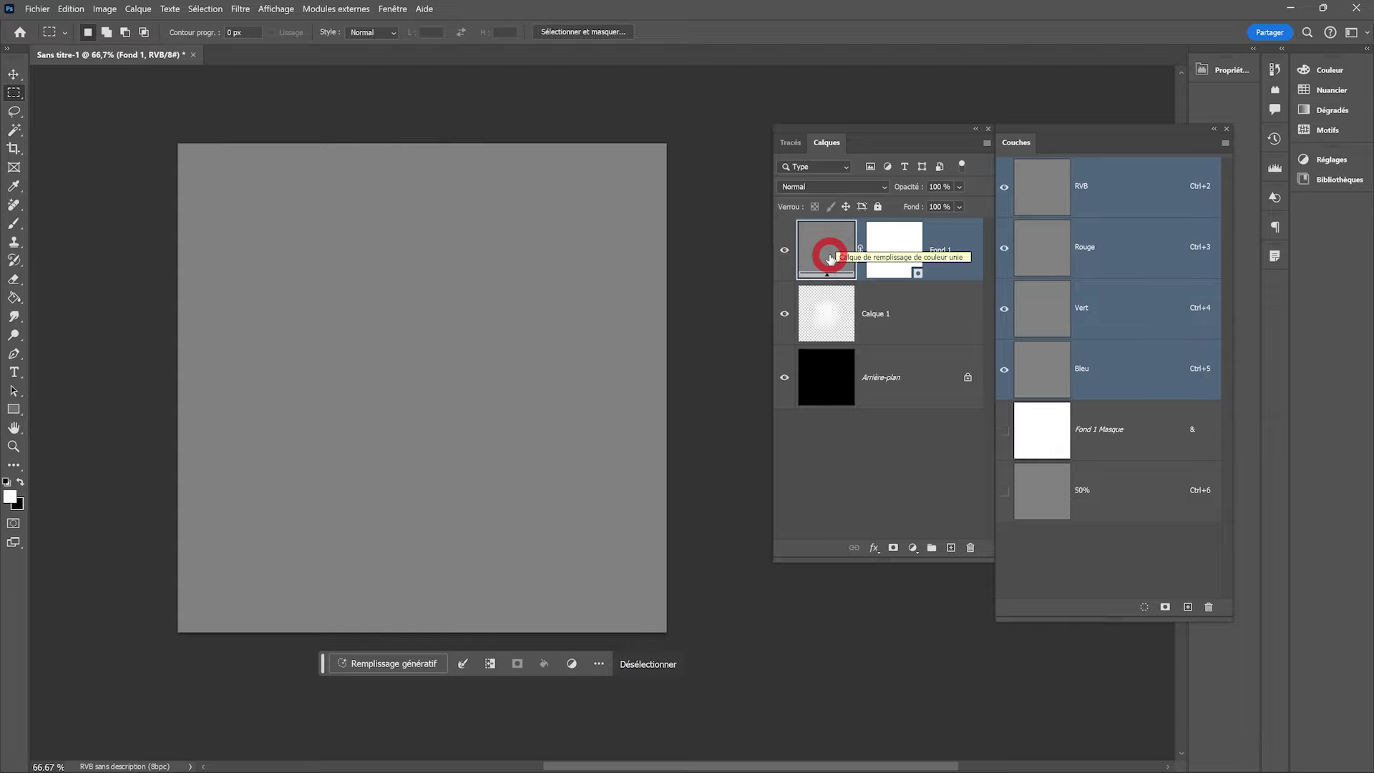
Lighten the Fond 1 grey fill to lightness L 75
double_click(826, 258)
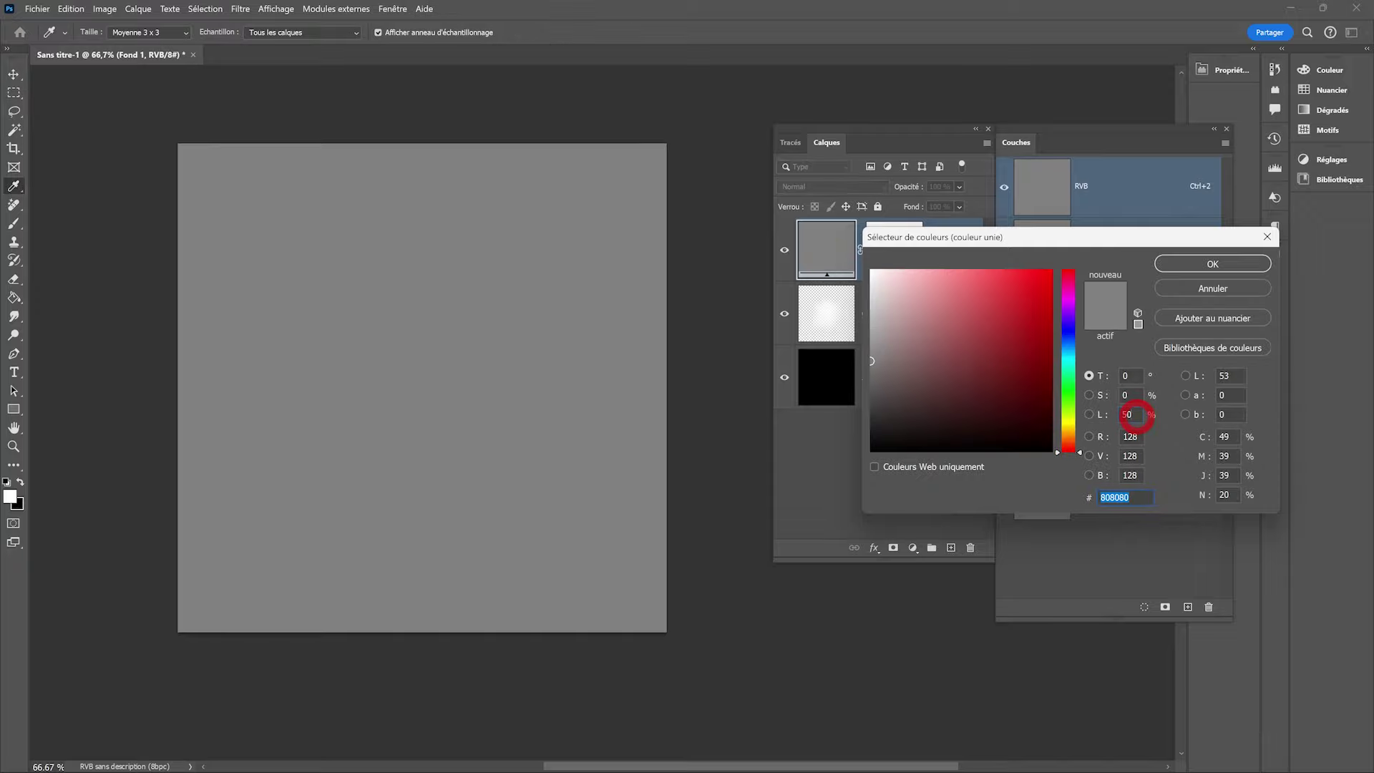
double_click(1122, 417)
text(75)
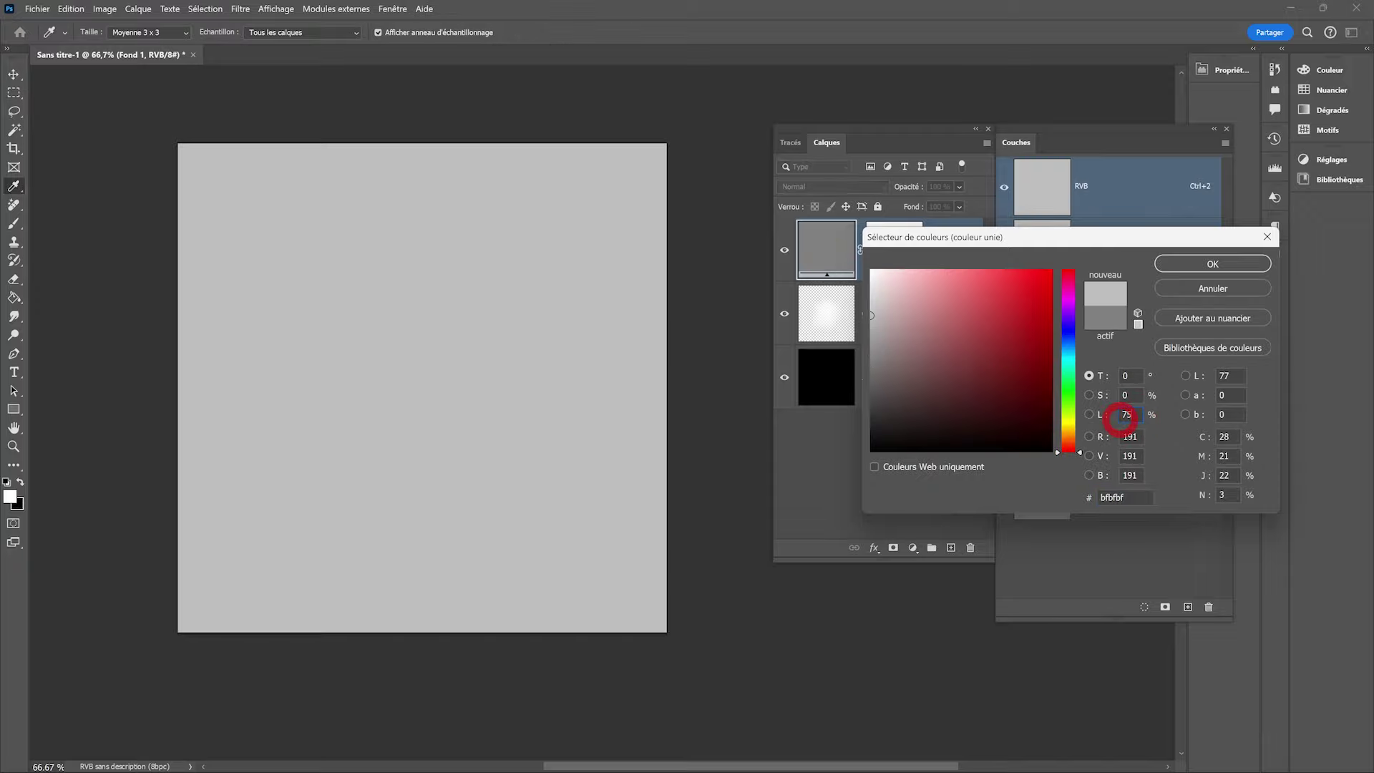
click(1187, 263)
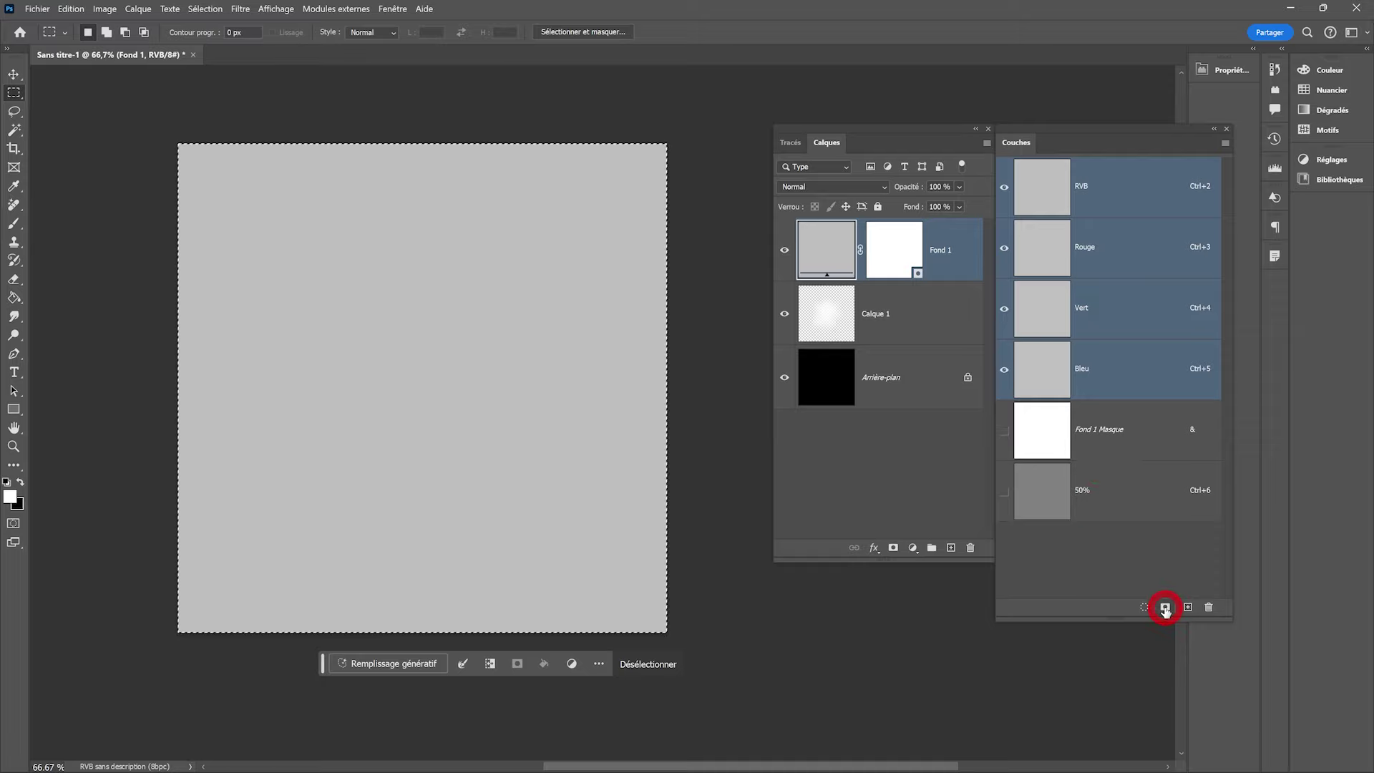
Save the selection as a new channel named '75%'
click(1165, 608)
double_click(1095, 553)
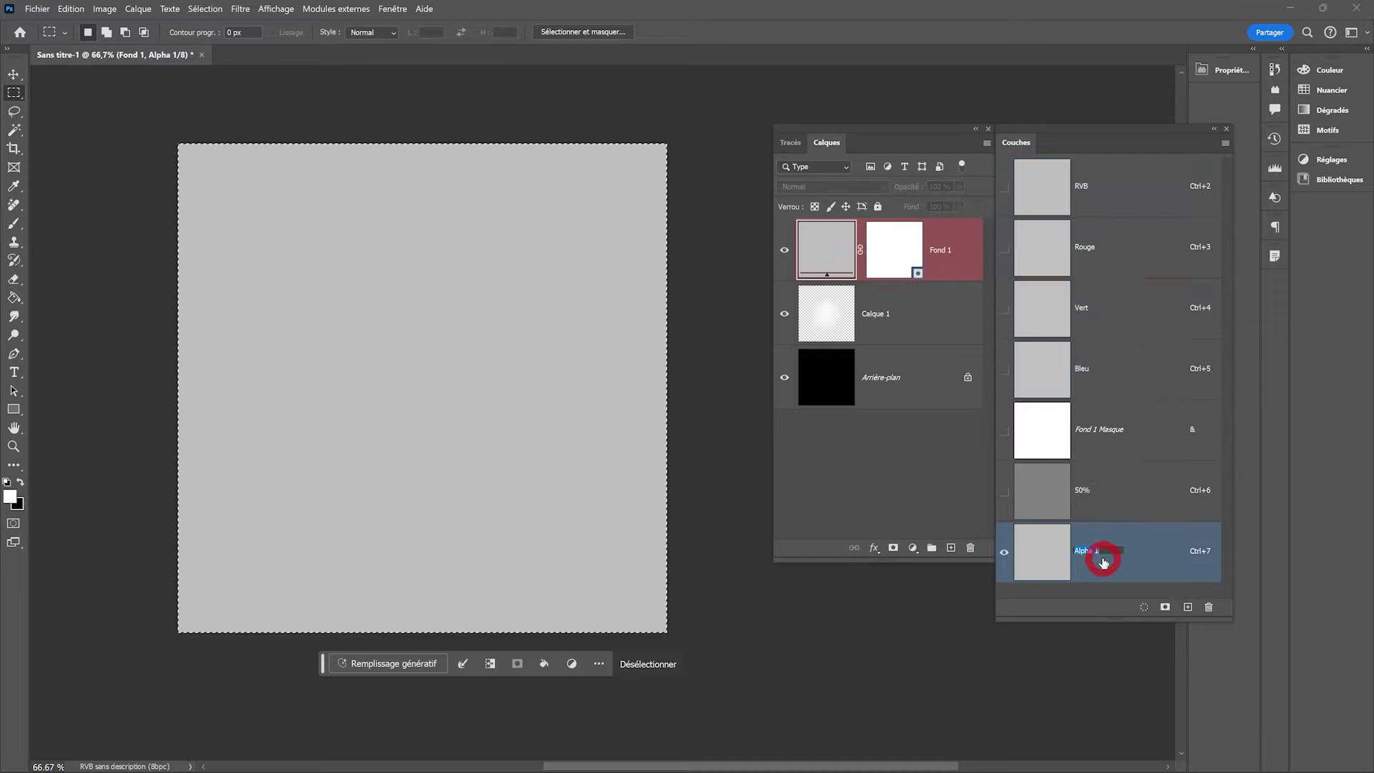
text(75)
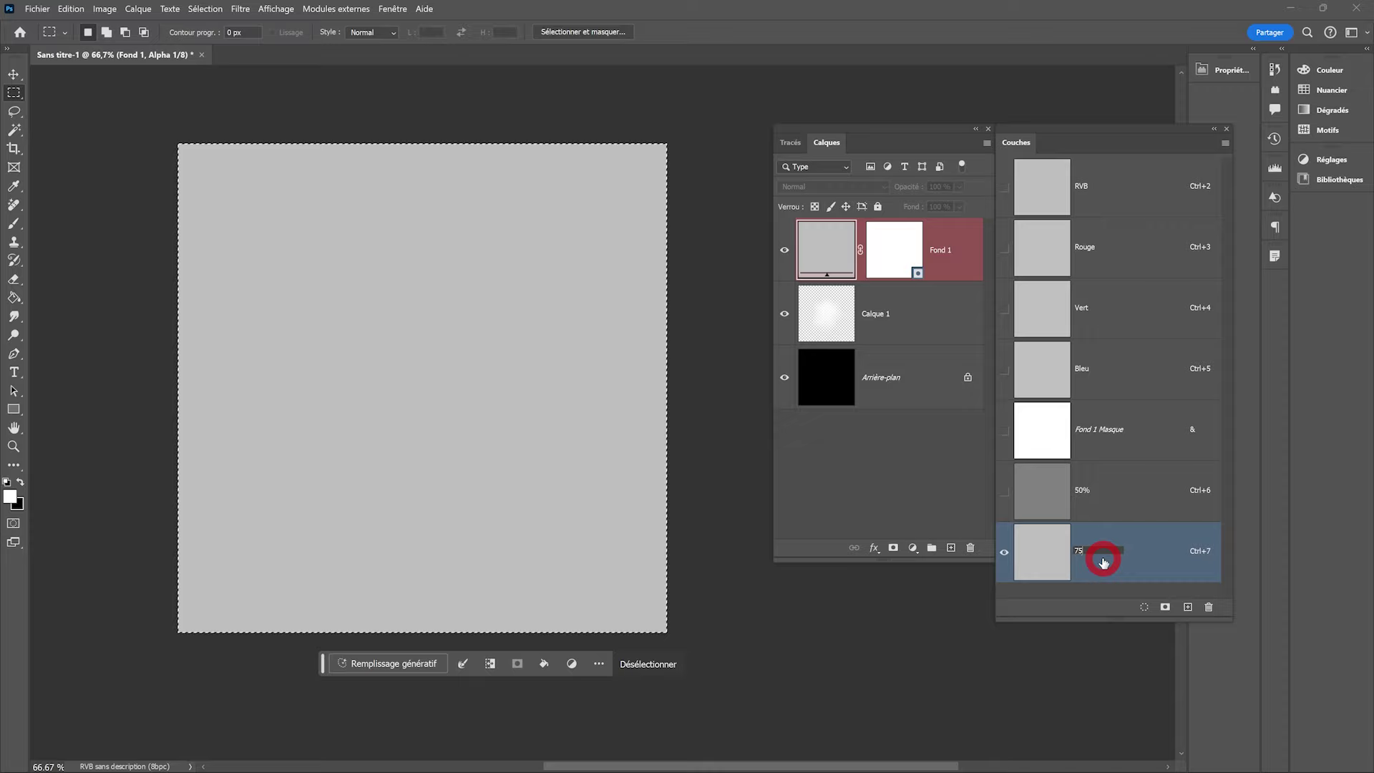
text(%)
key(Return)
Compare the 50% and 75% channels, deselect, and return to the RVB composite
click(1132, 509)
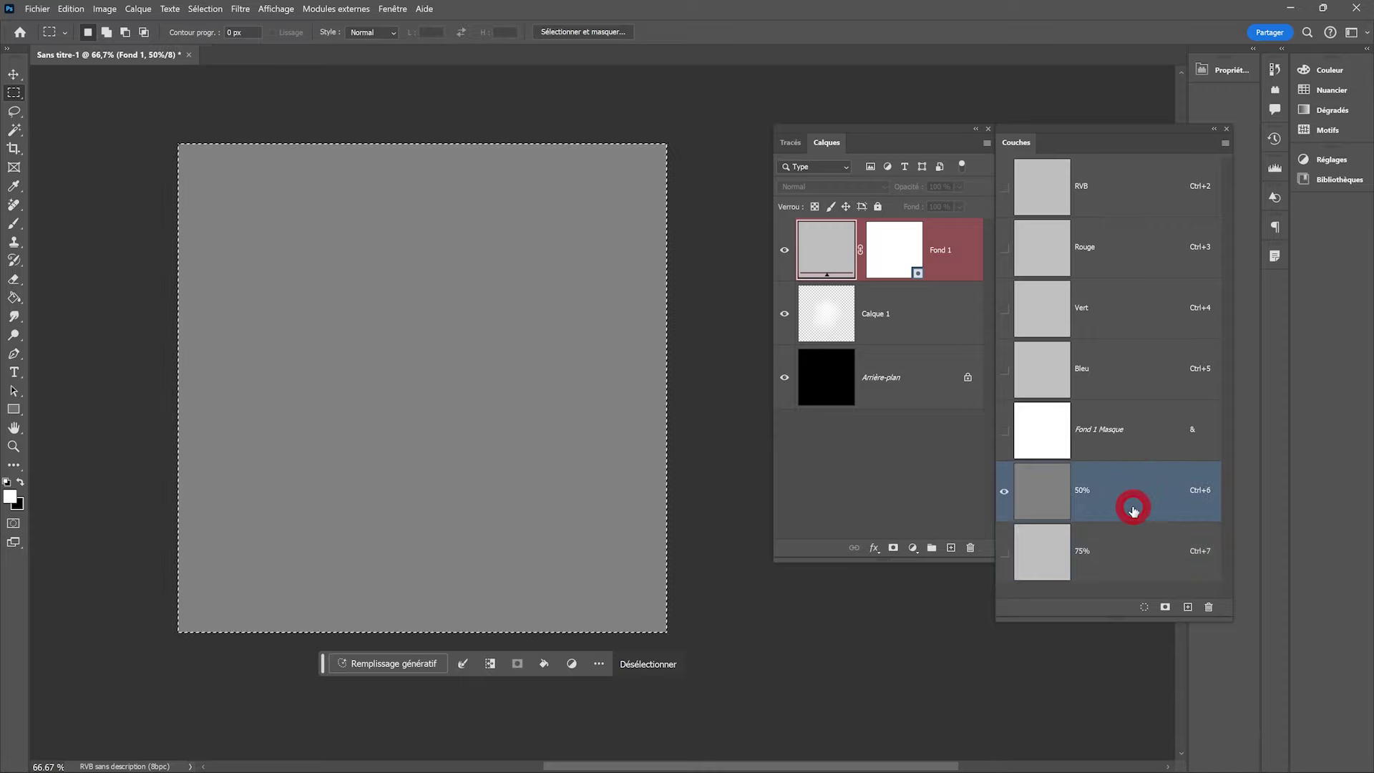
click(1122, 548)
click(1112, 501)
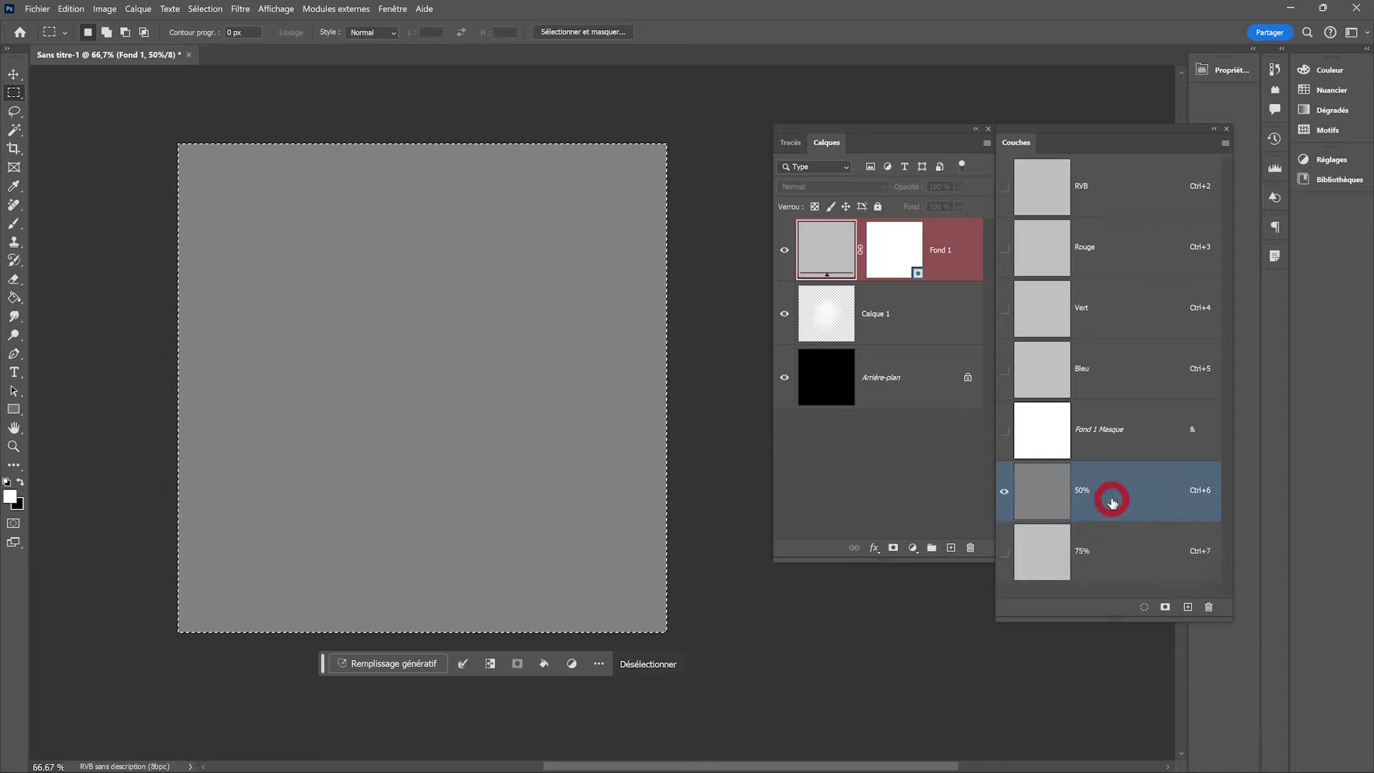
click(1116, 547)
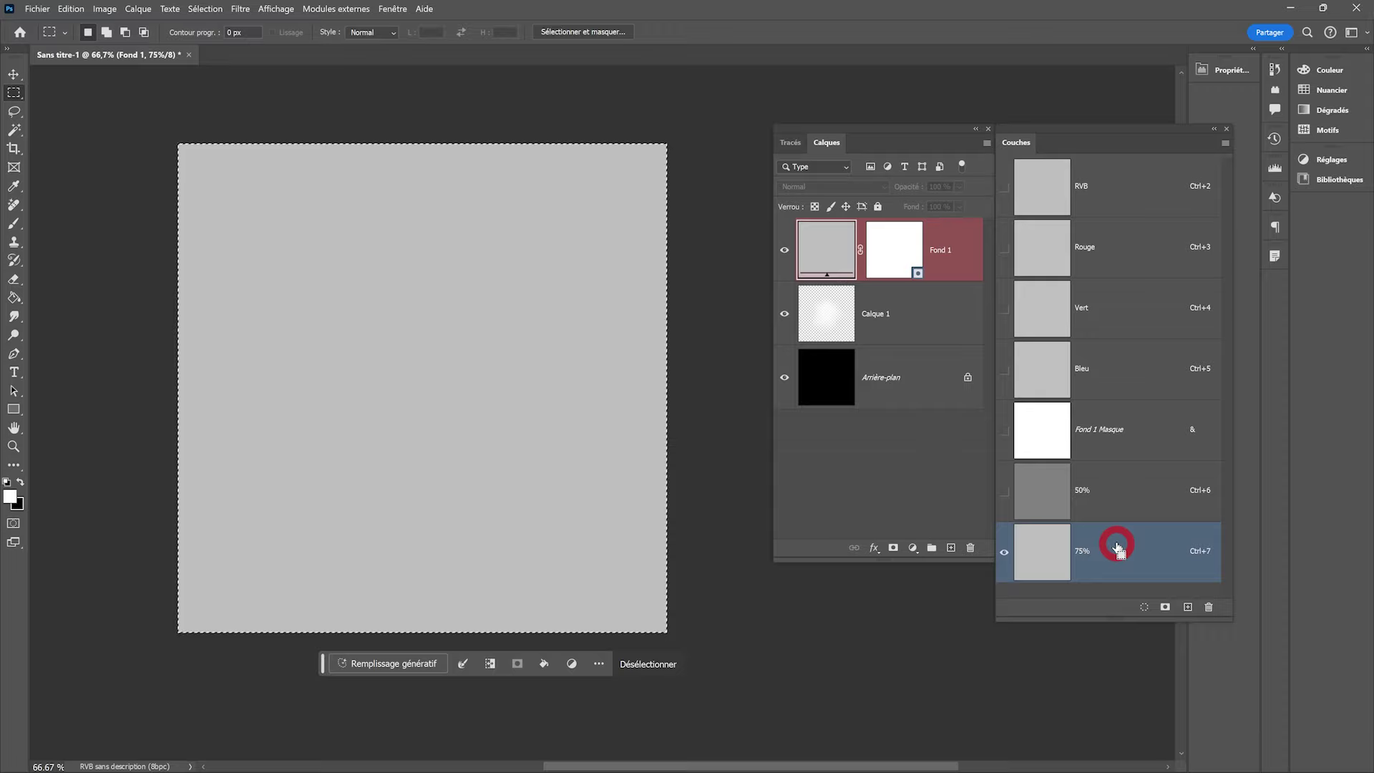
key(ctrl+d)
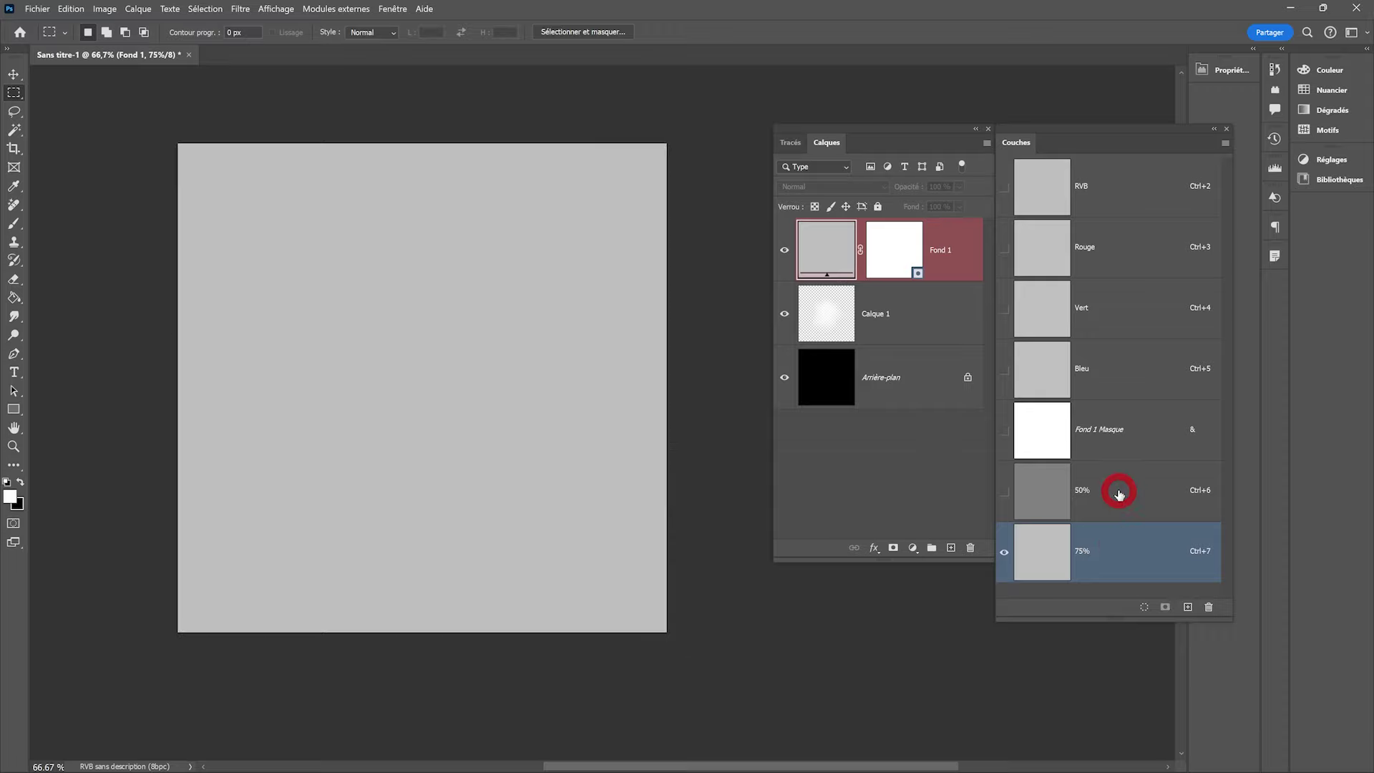
click(783, 249)
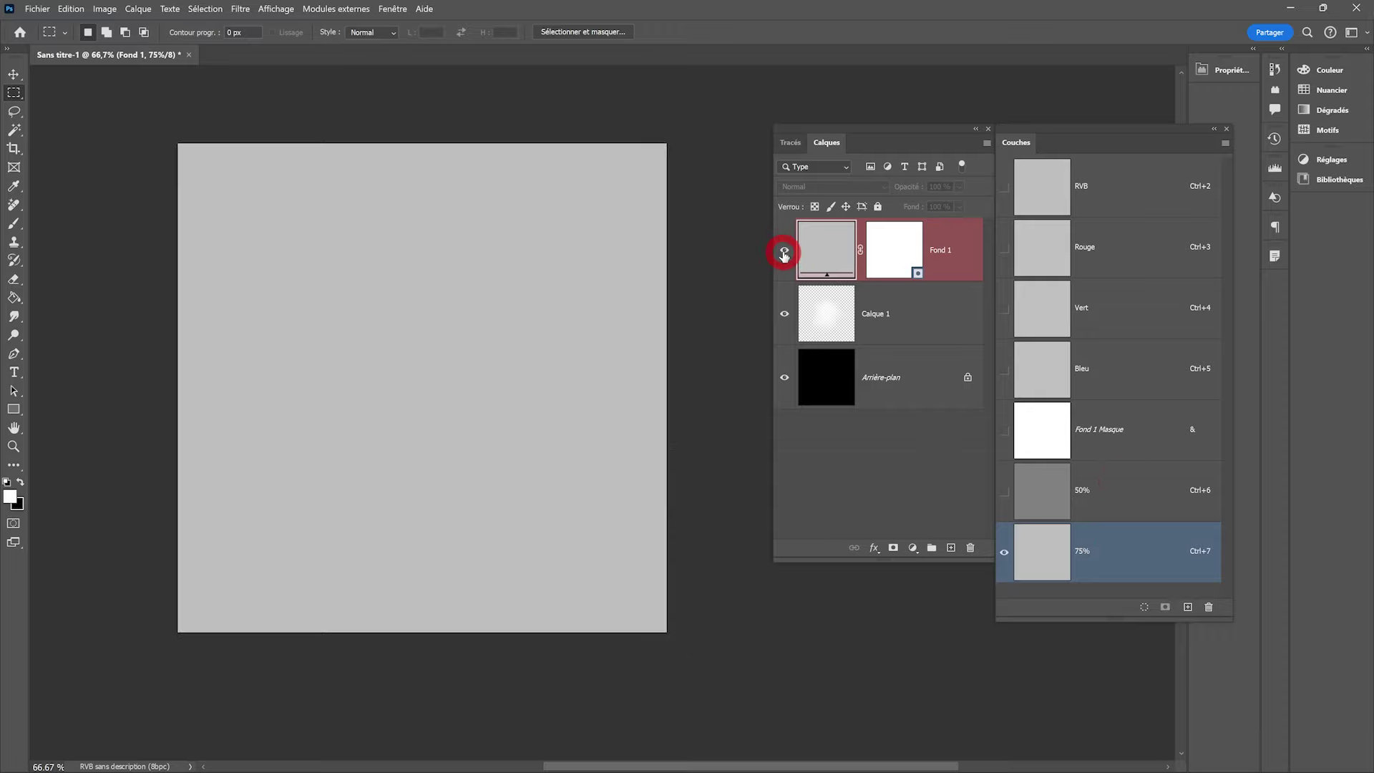
click(1086, 186)
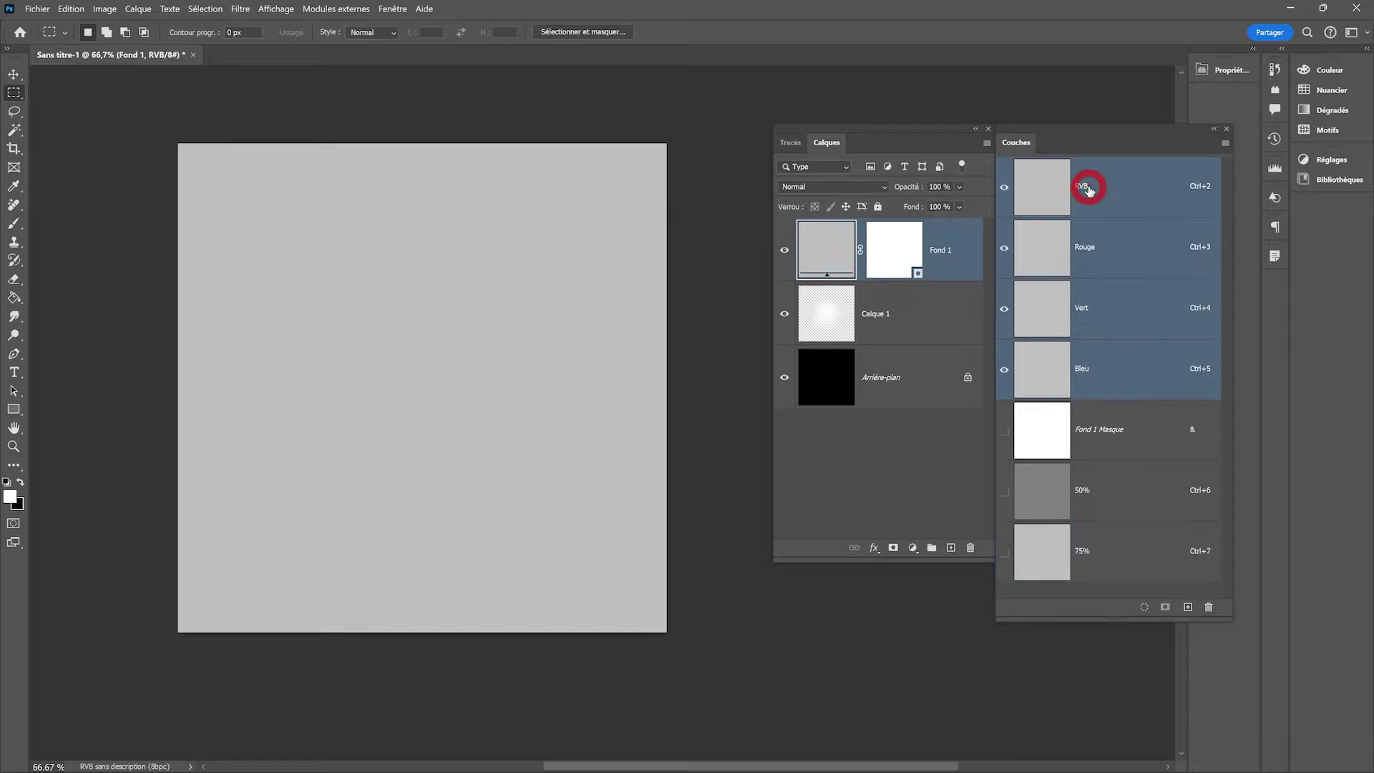
Close the Couches panel, hide the Fond 1 fill layer, and widen the Layers panel
click(1226, 129)
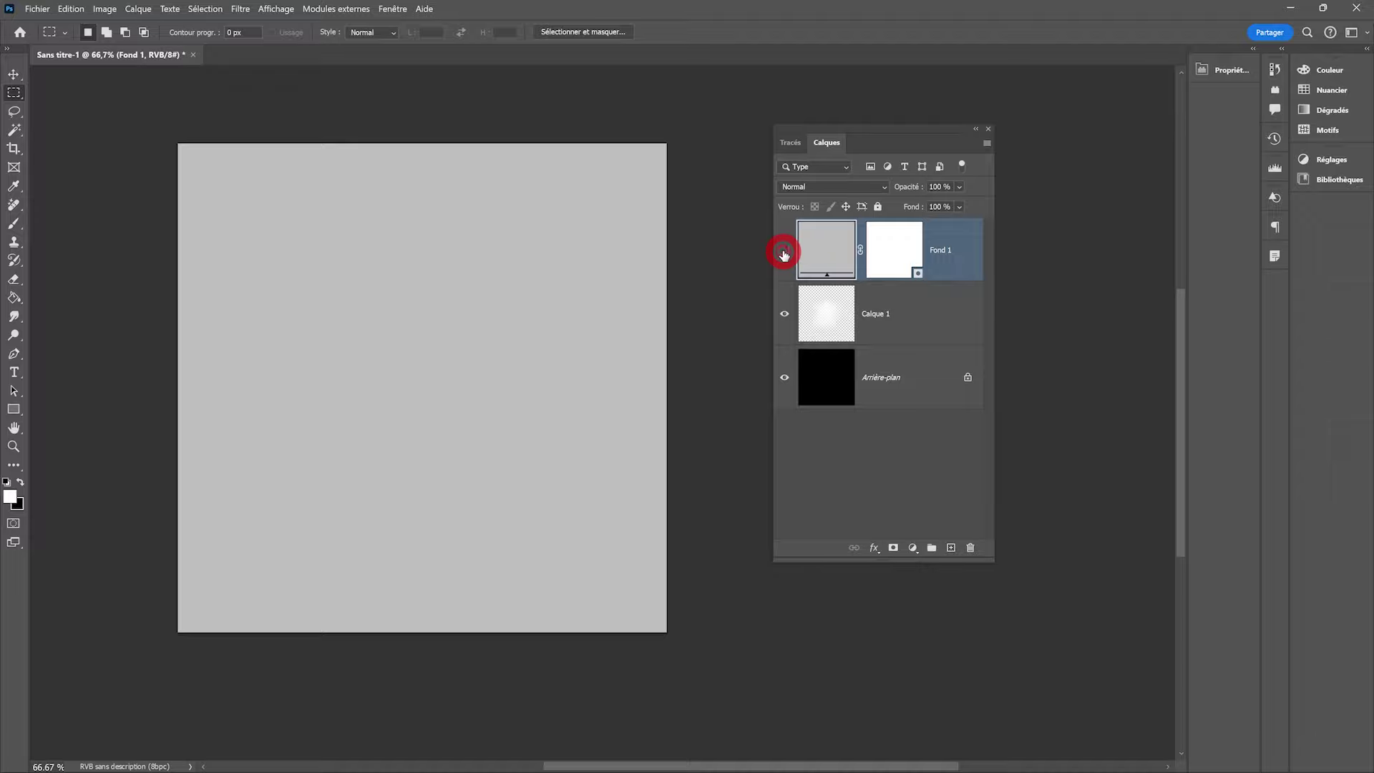
click(783, 252)
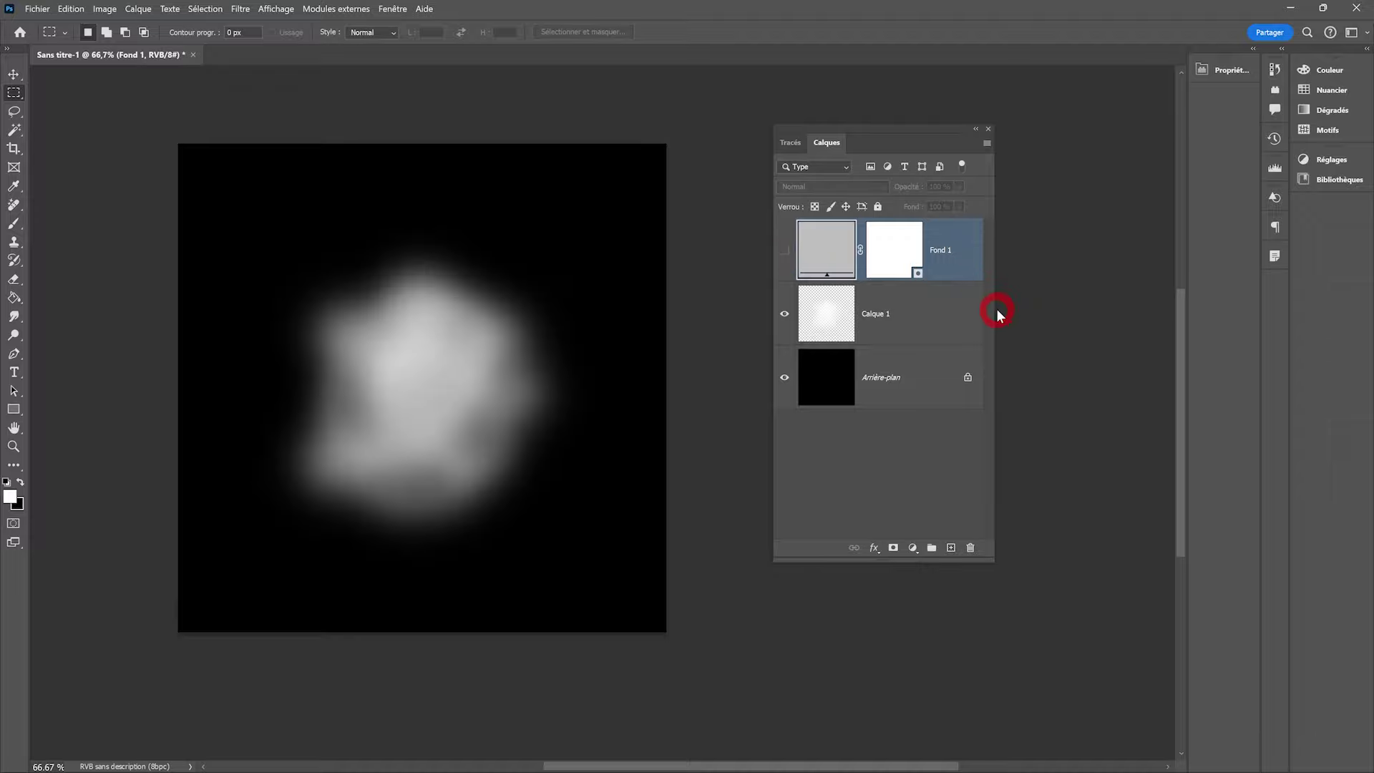
drag(993, 309, 1040, 306)
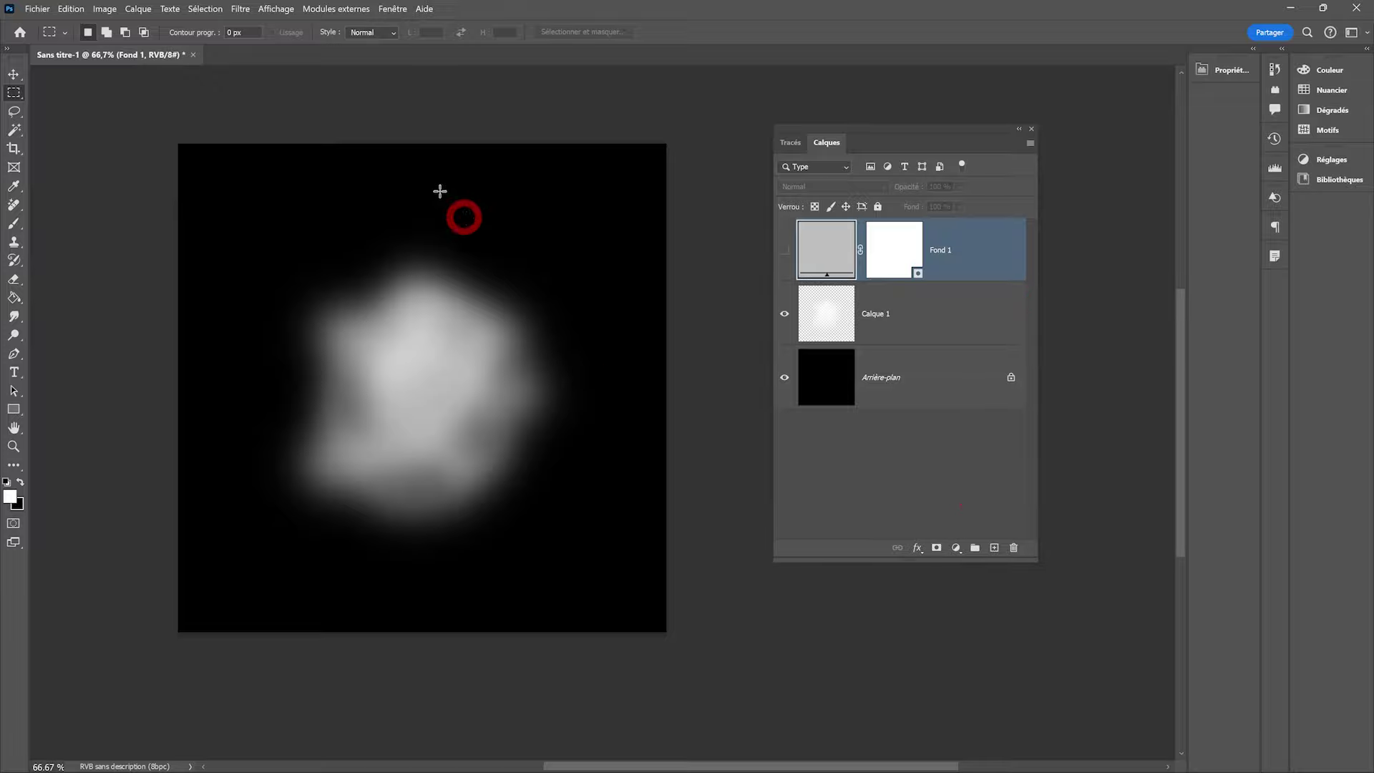
Load the '50%' channel as the selection via Sélection > Récupérer la sélection
click(205, 9)
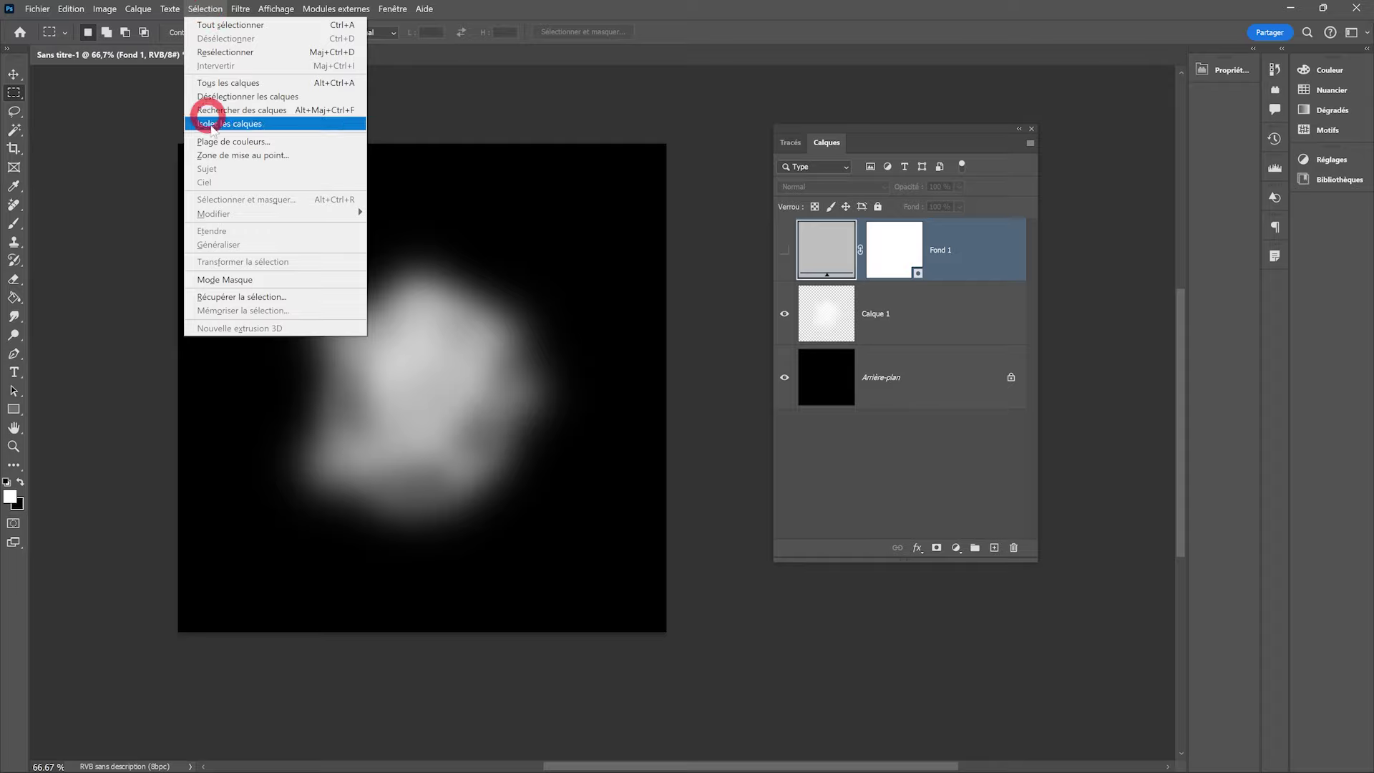
click(230, 296)
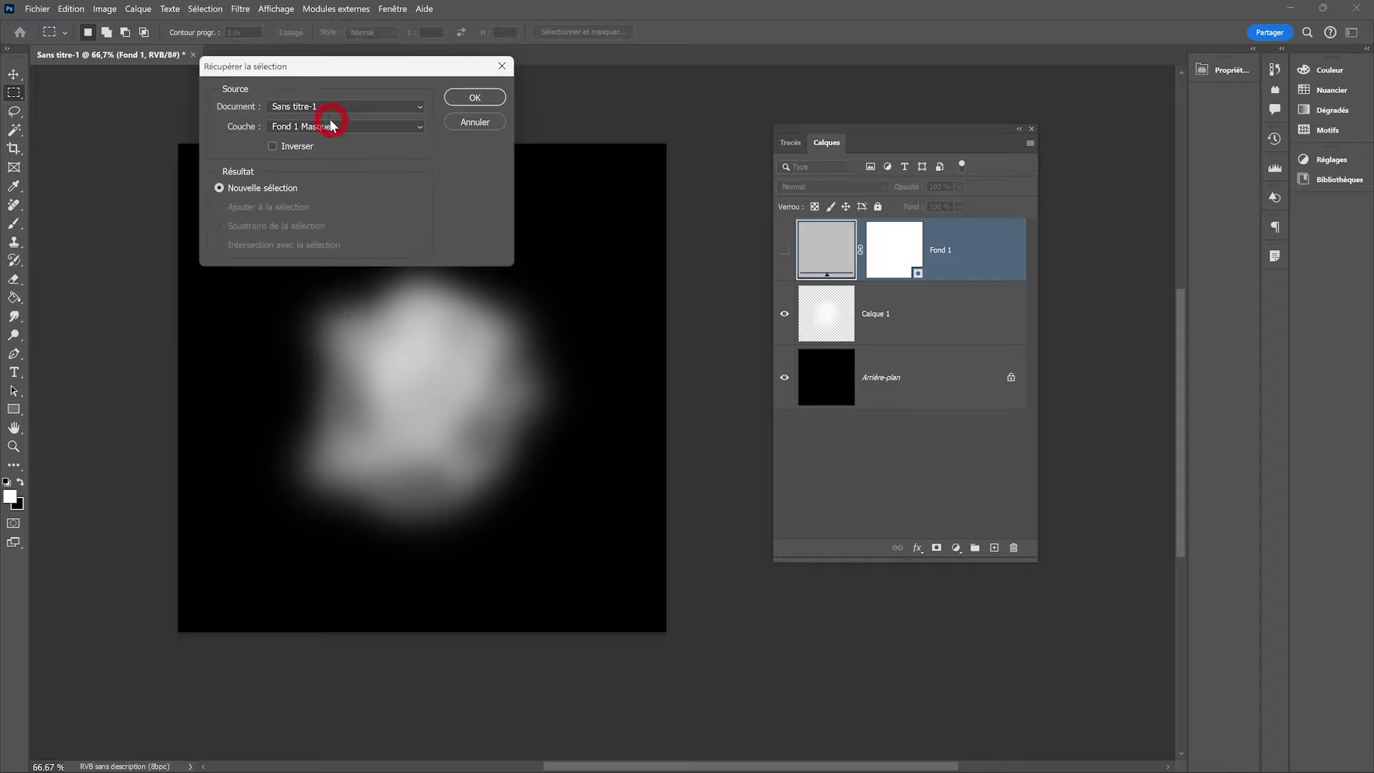
click(330, 126)
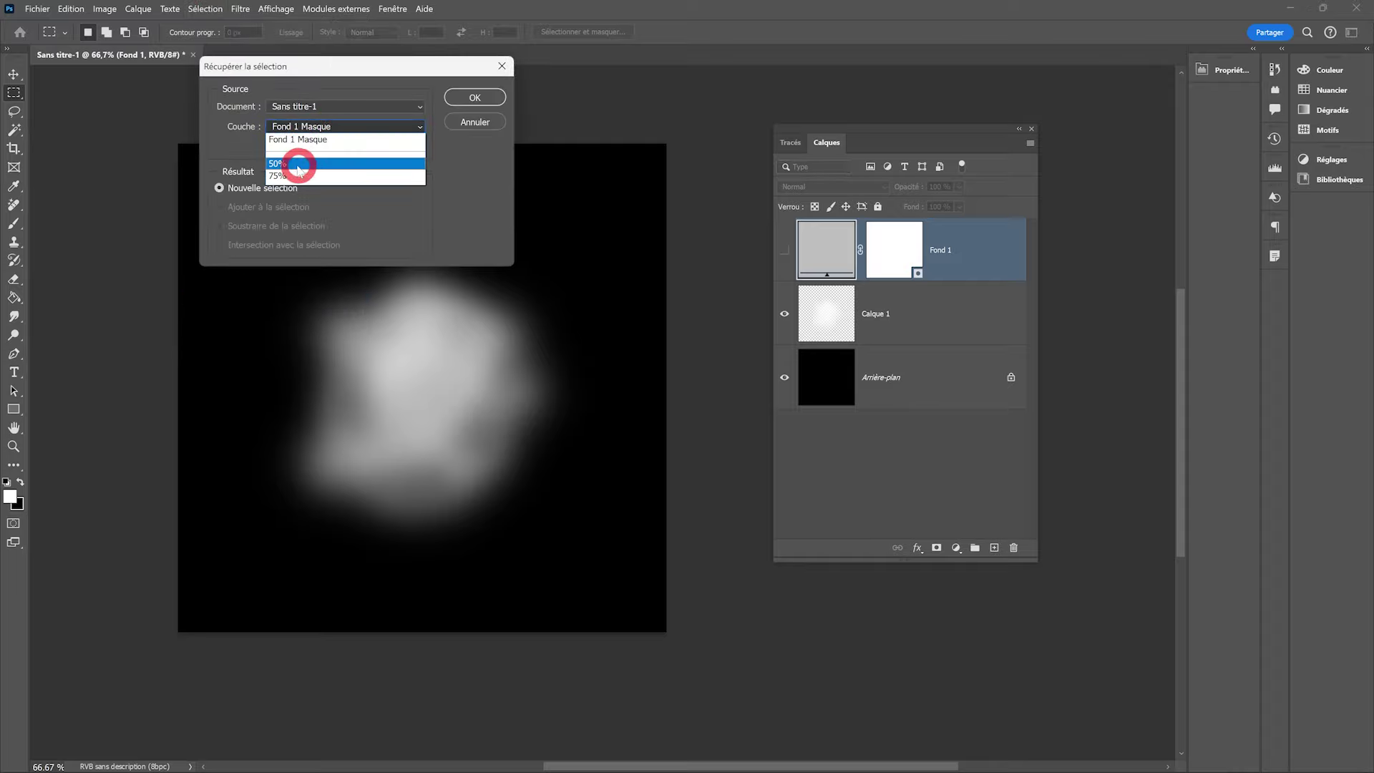
click(298, 165)
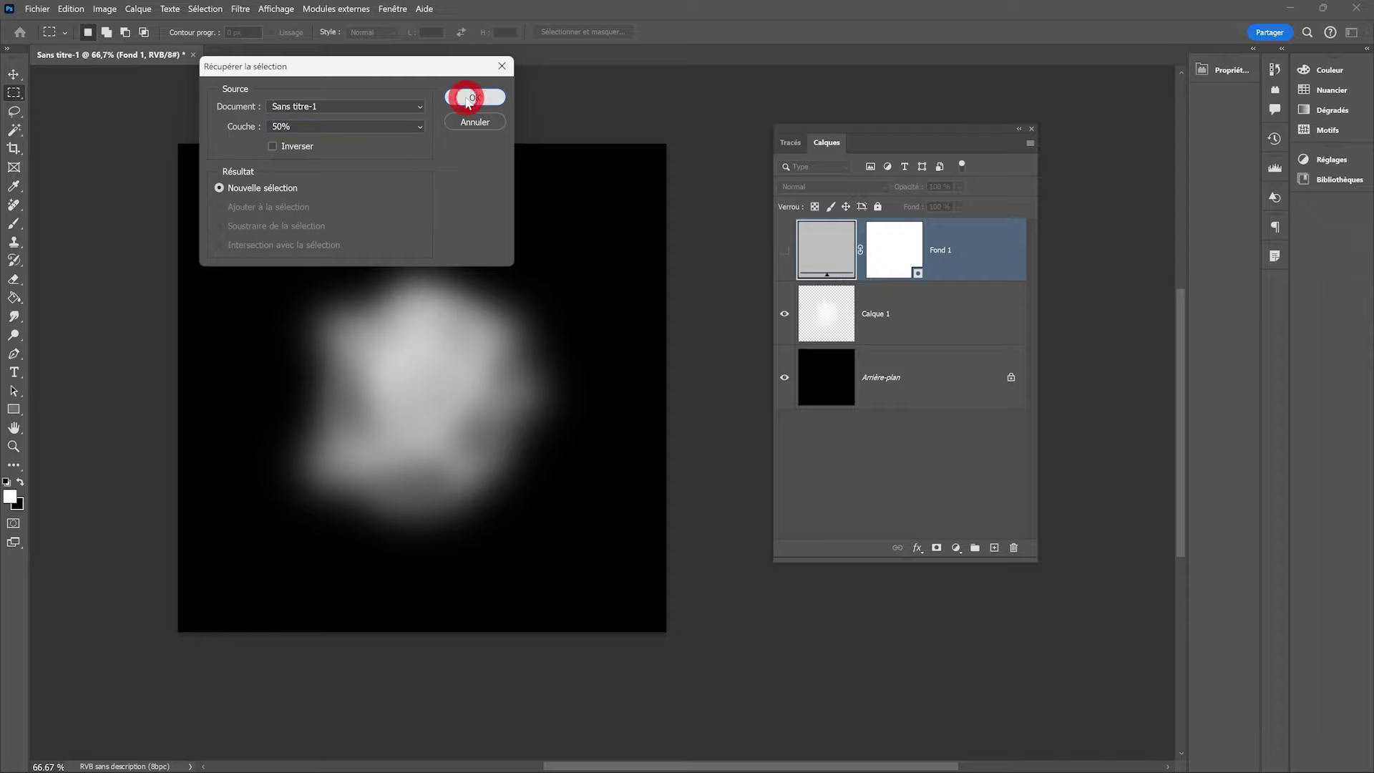
click(463, 105)
click(669, 335)
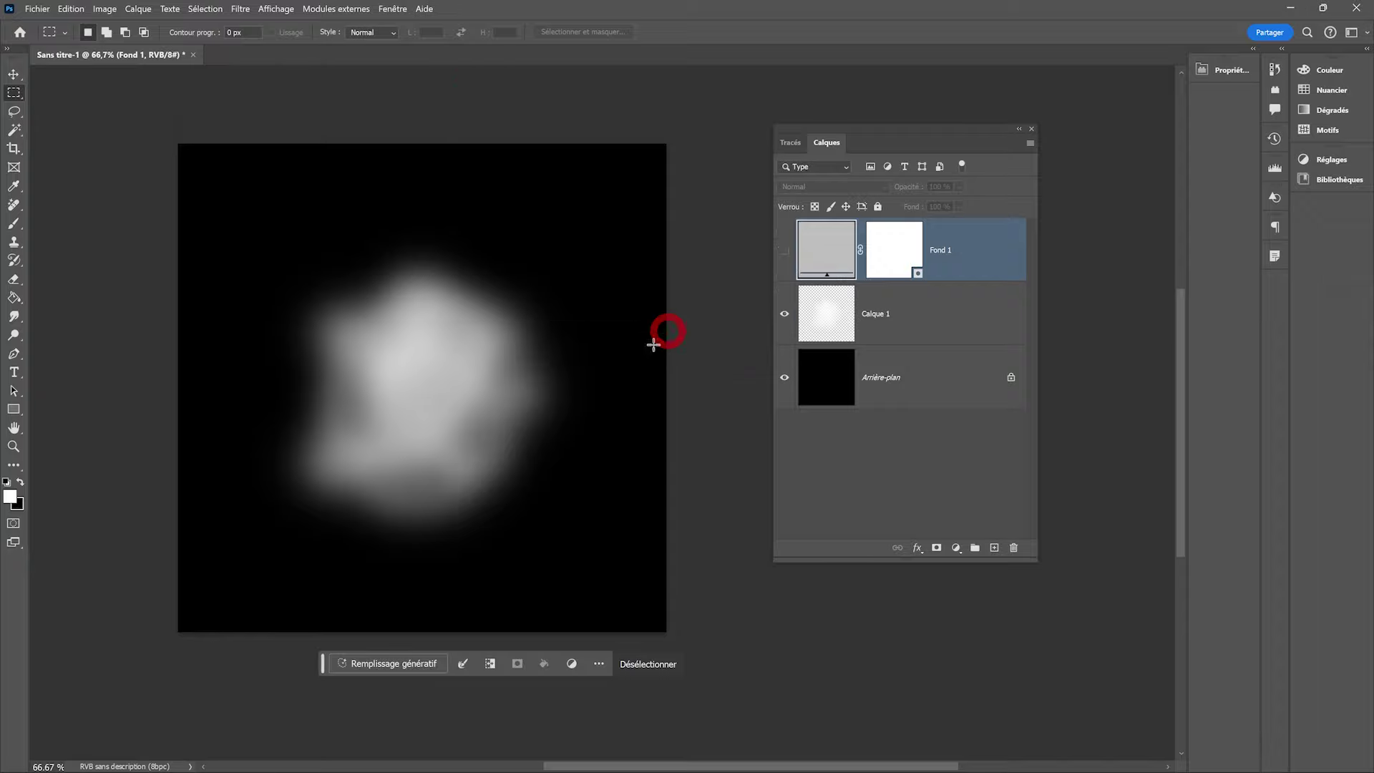
Run Remplissage génératif on the selection with the prompt 'nuage'
click(373, 665)
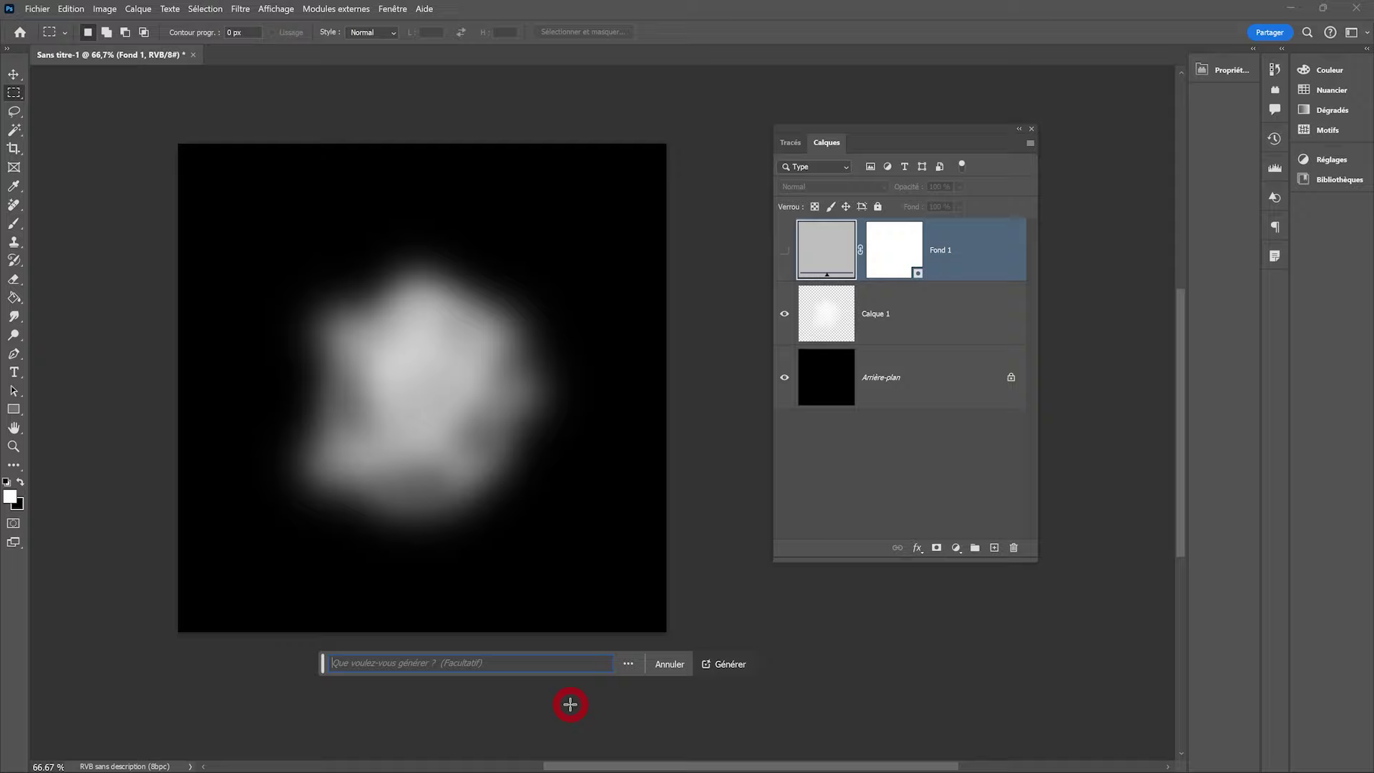
text(nuage)
click(733, 665)
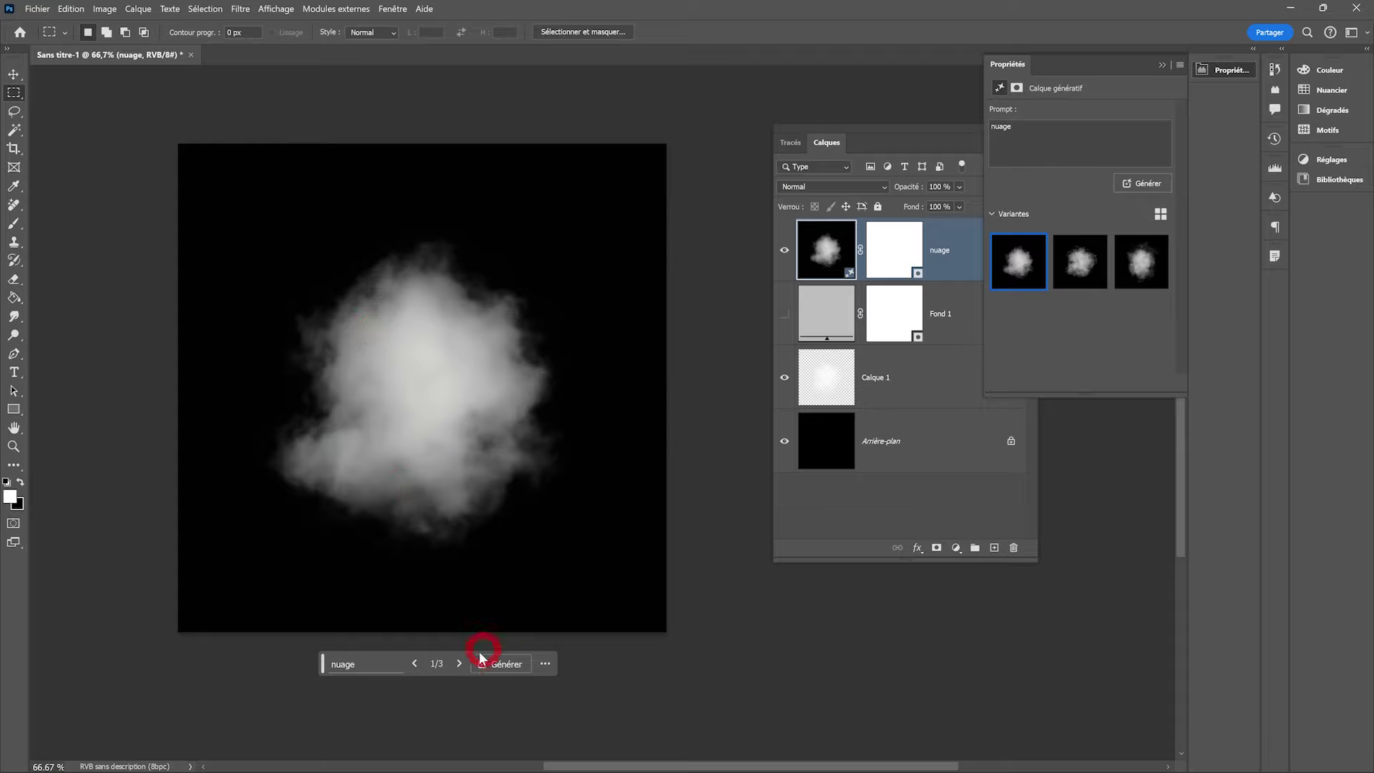
Keep the second nuage cloud variant and invert the layer with Ctrl+I
click(459, 663)
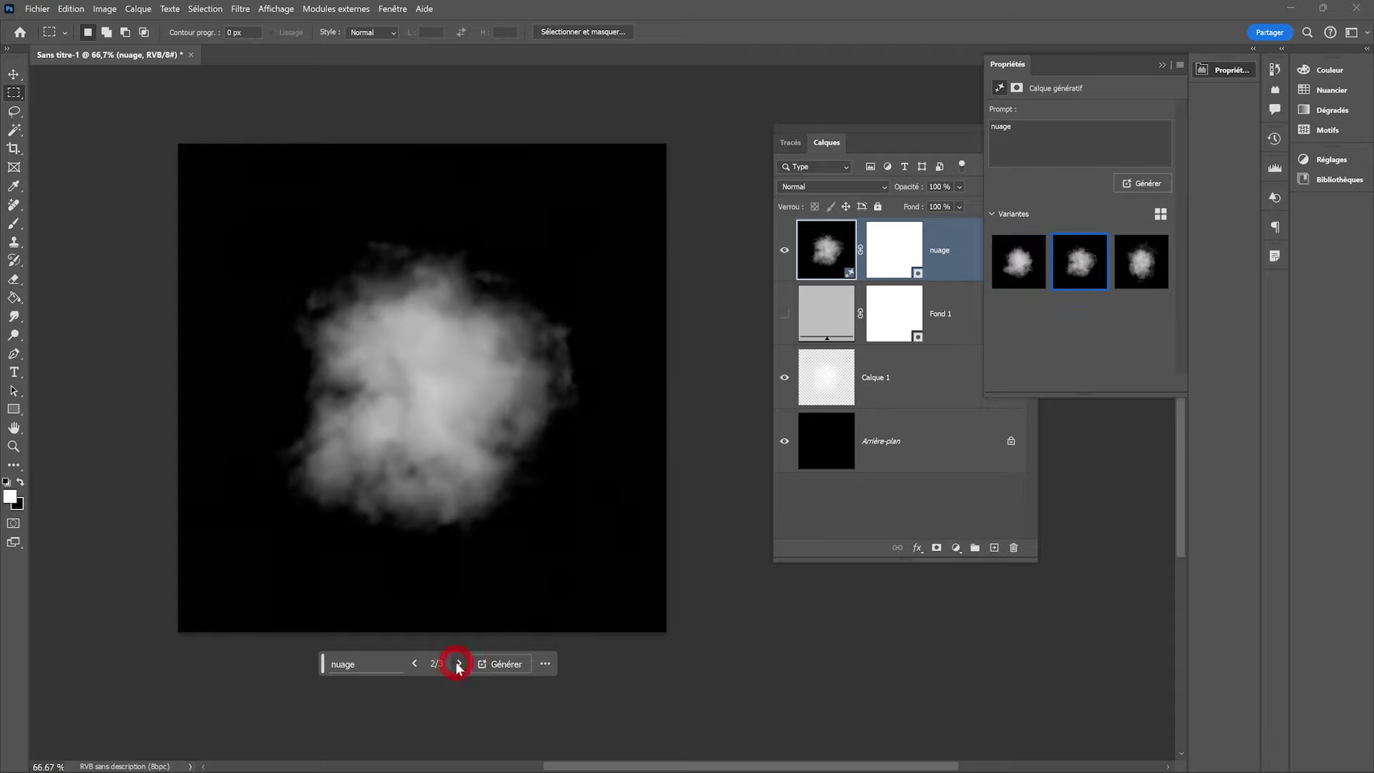
click(458, 663)
click(460, 664)
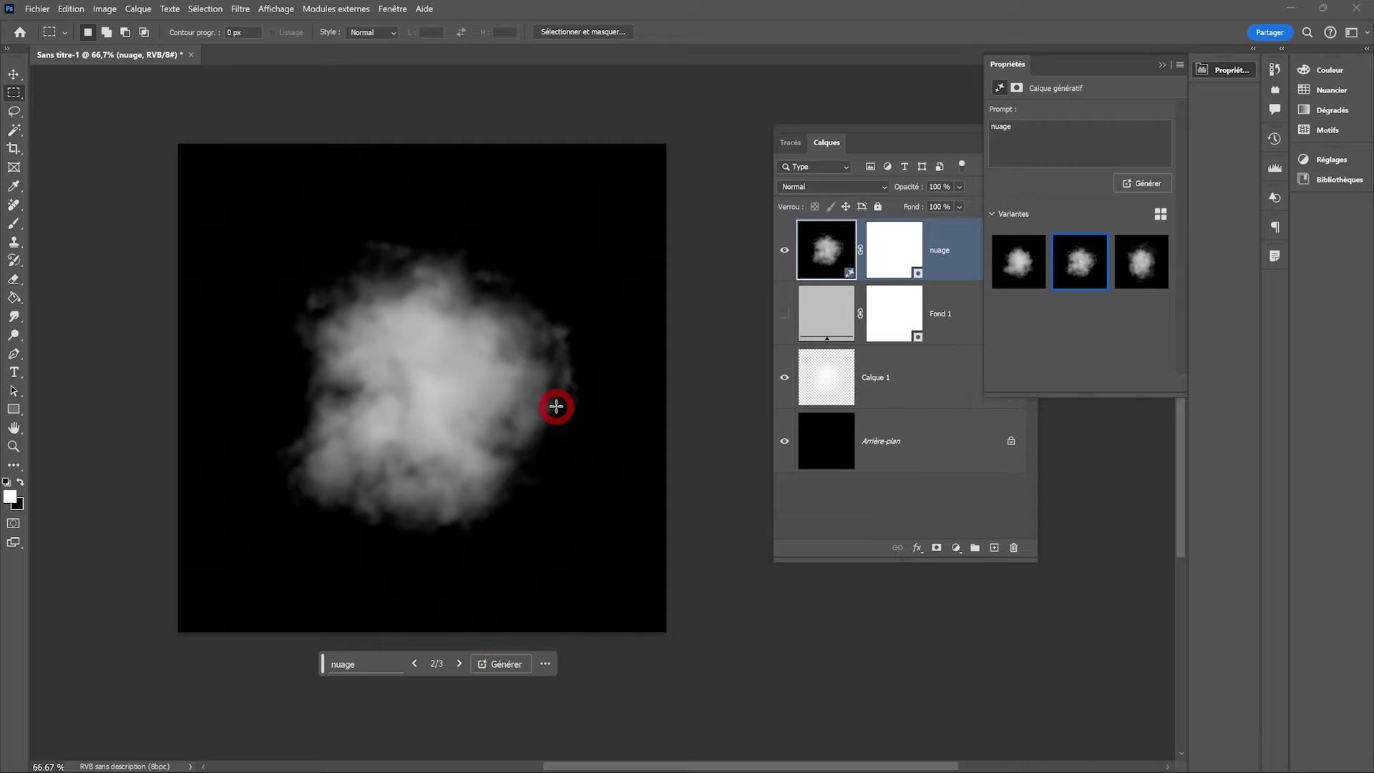
key(v)
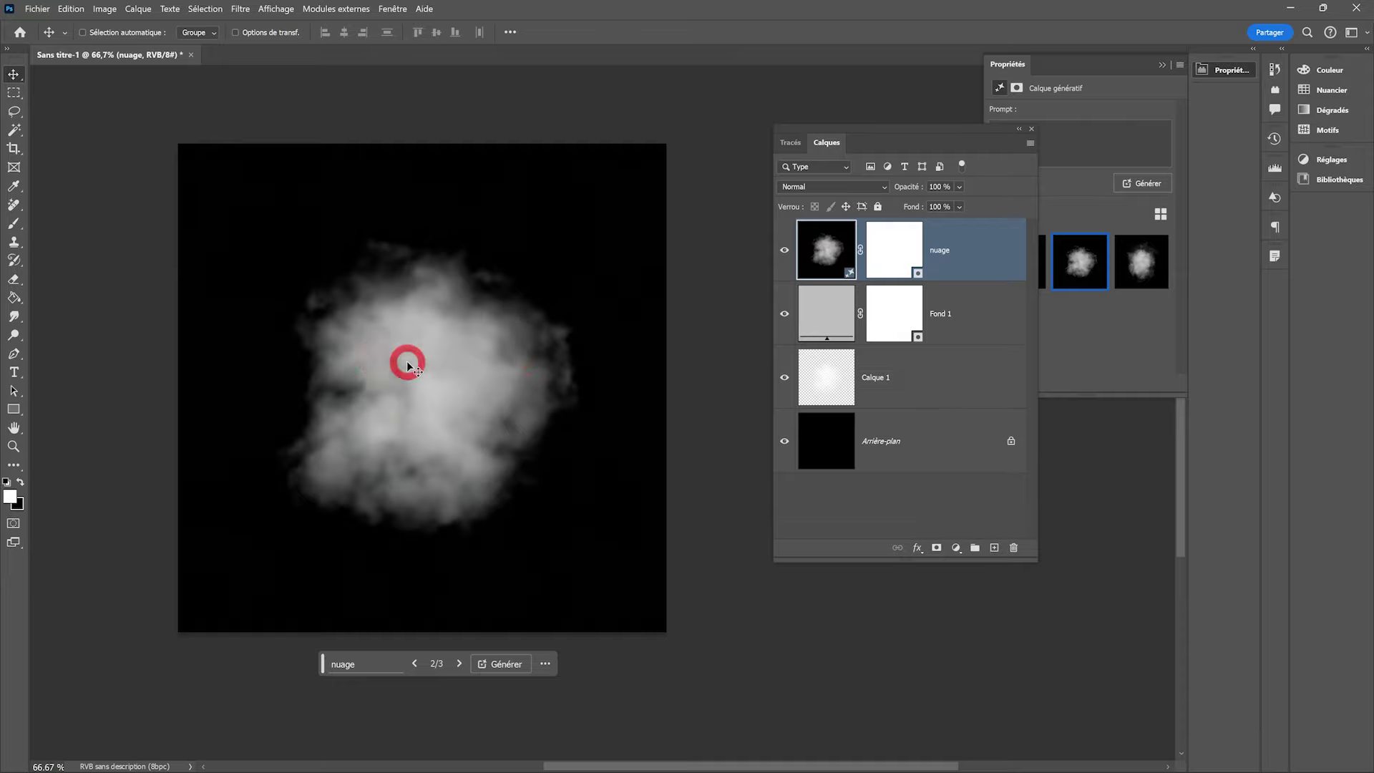
key(ctrl+i)
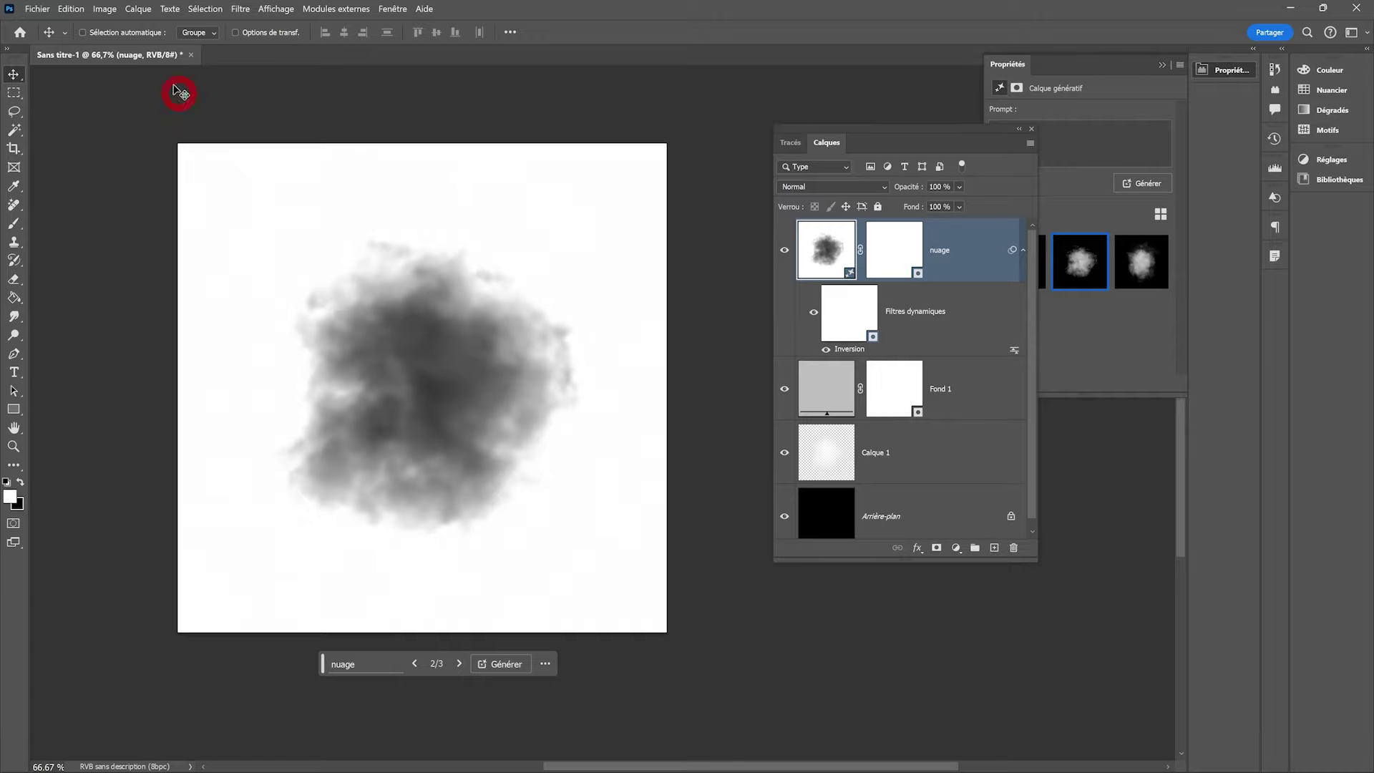
click(104, 8)
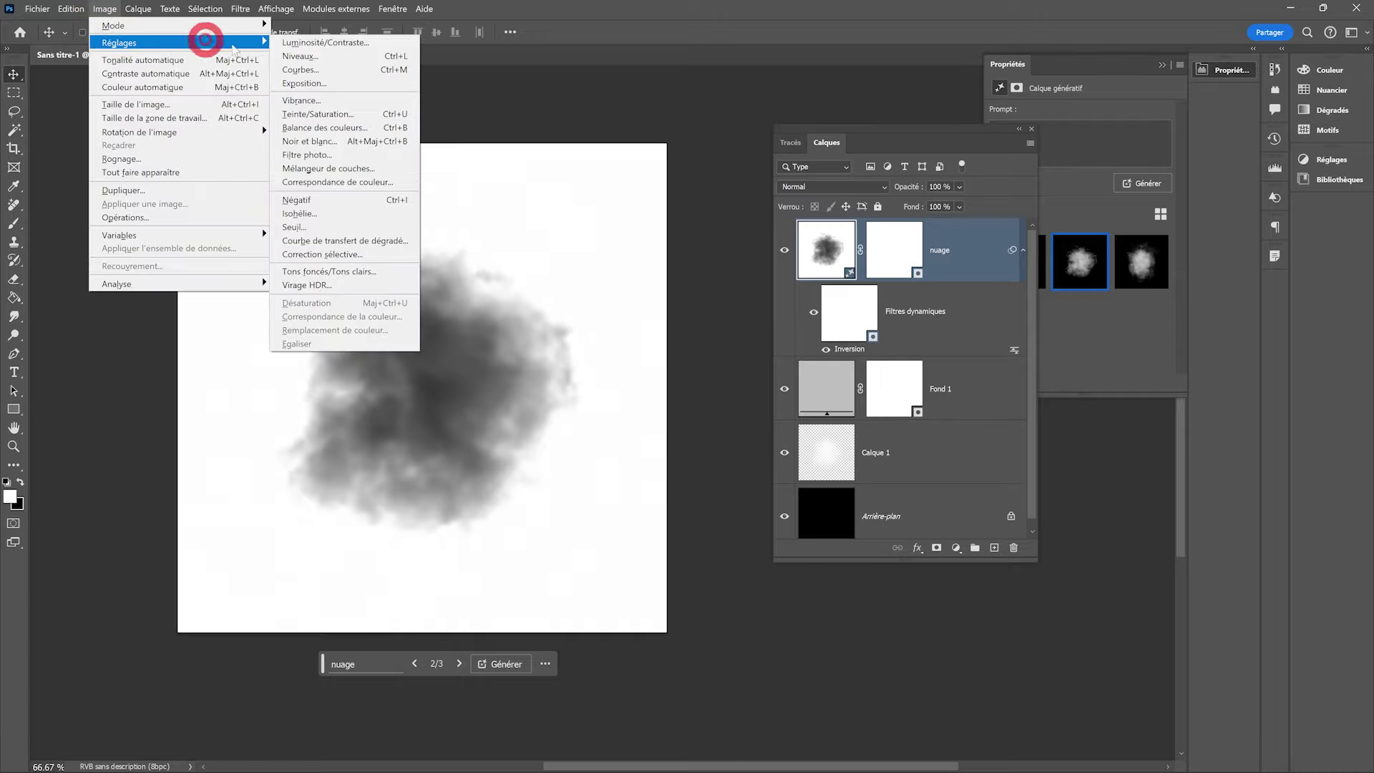
mouse_move(120, 41)
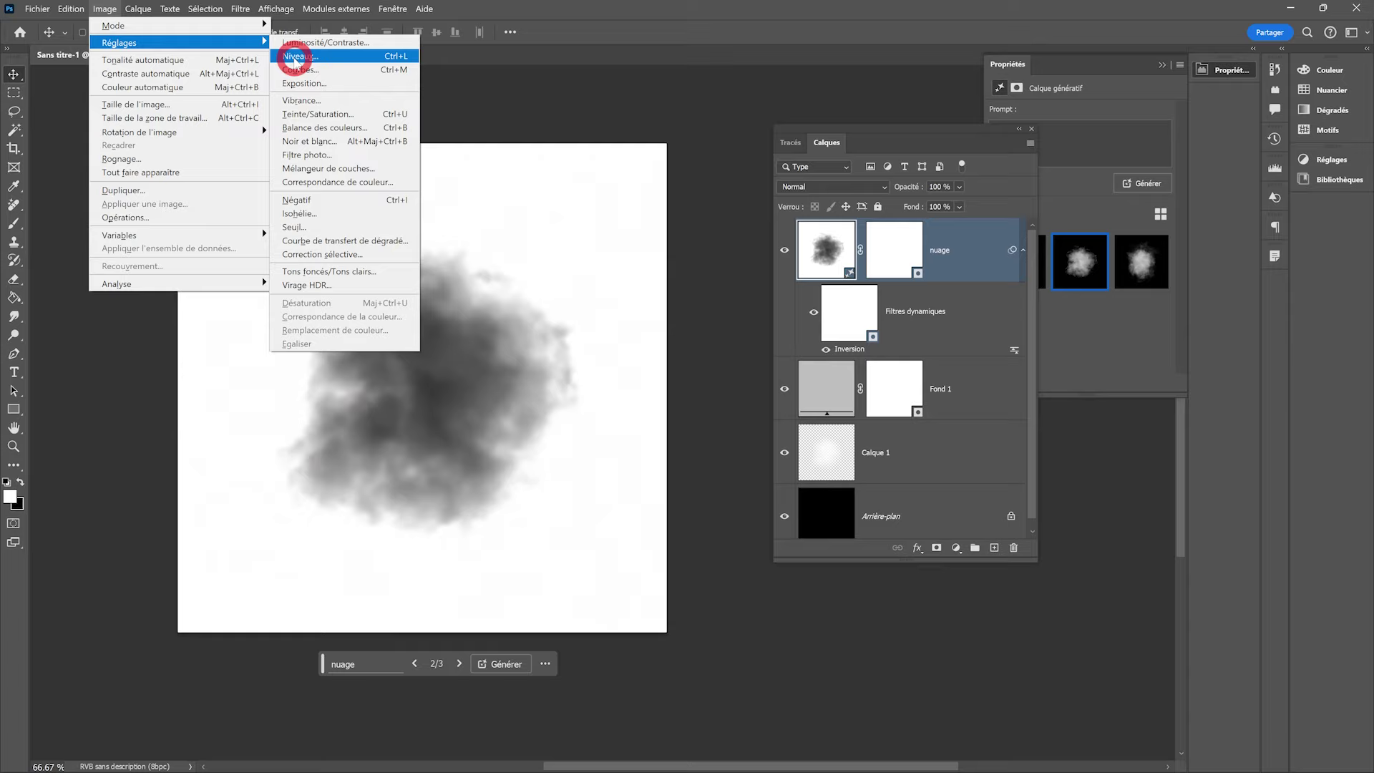
Add a Levels adjustment to the nuage layer, raising the black input level to about 45
click(294, 56)
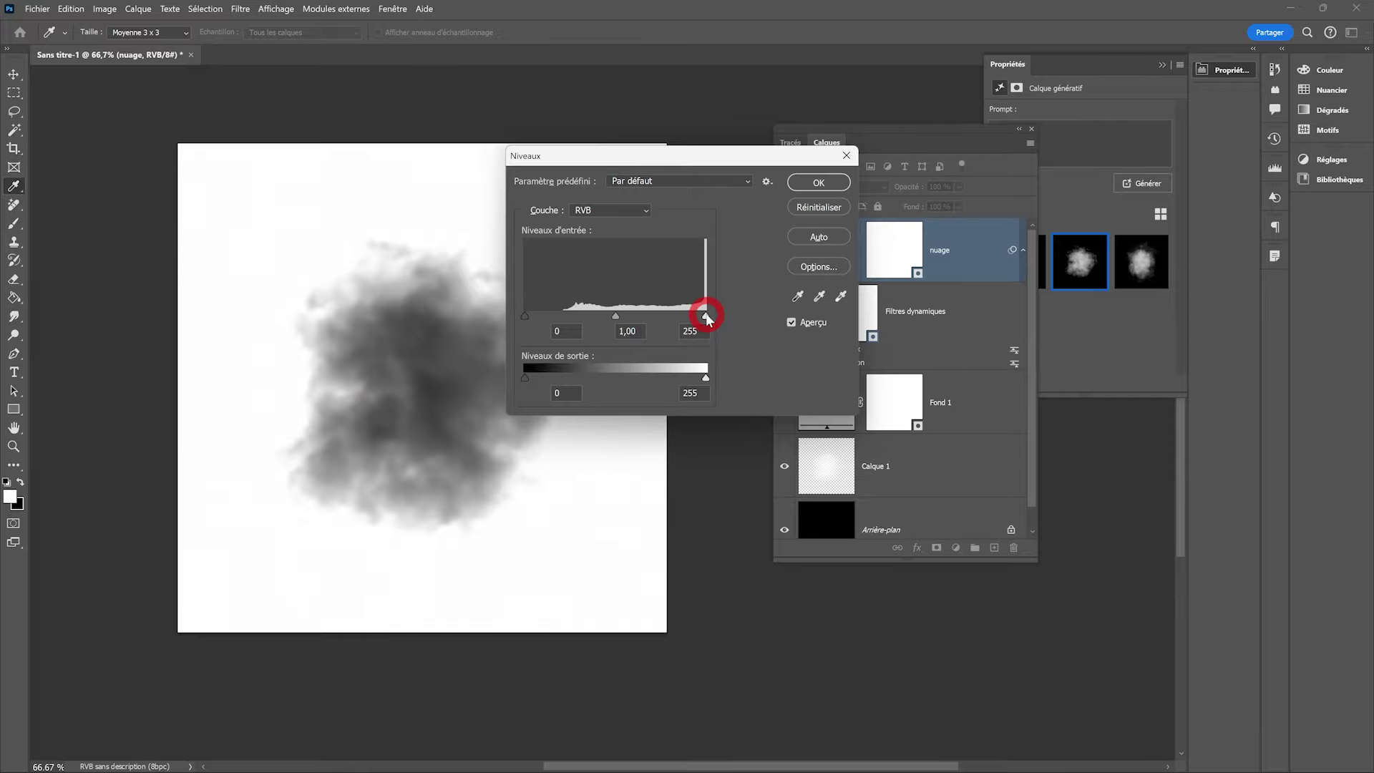
alt+click(706, 316)
click(525, 317)
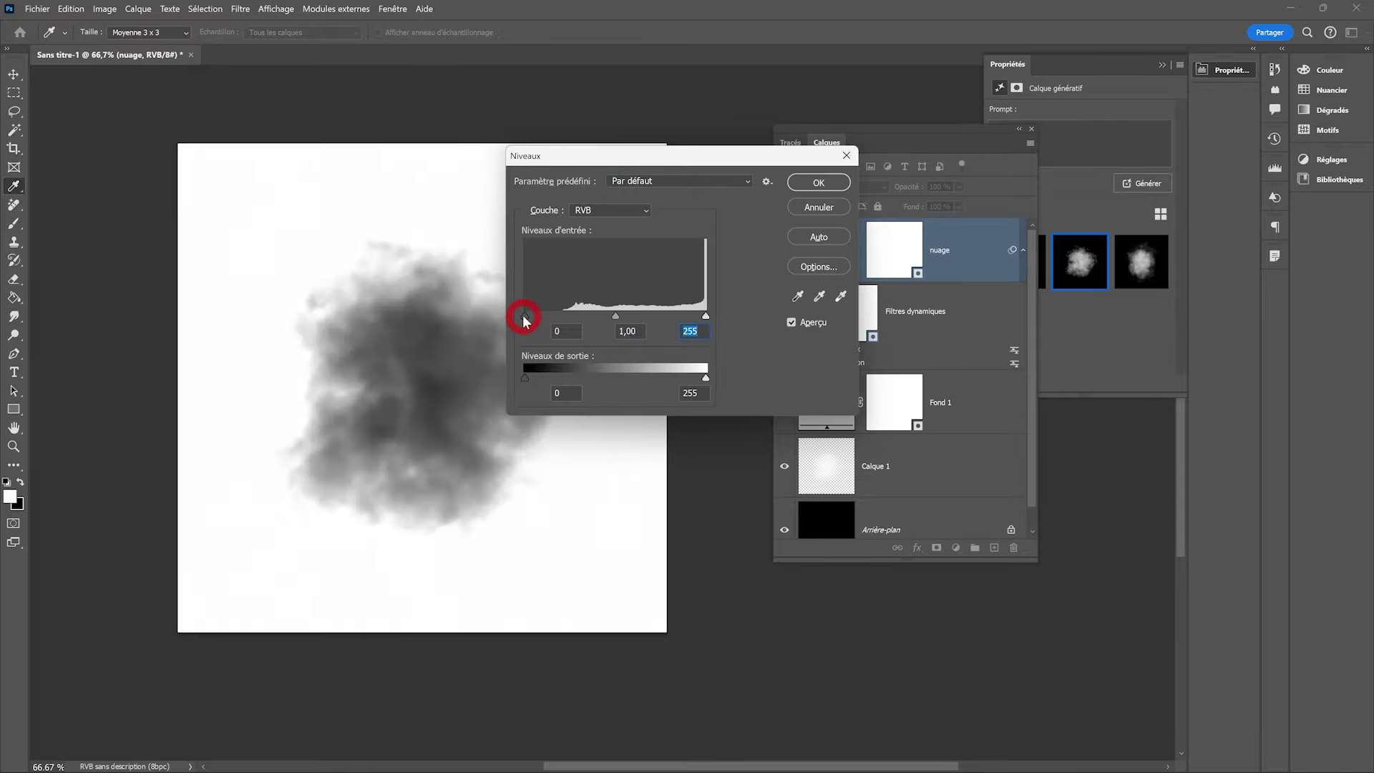
drag(525, 320, 547, 322)
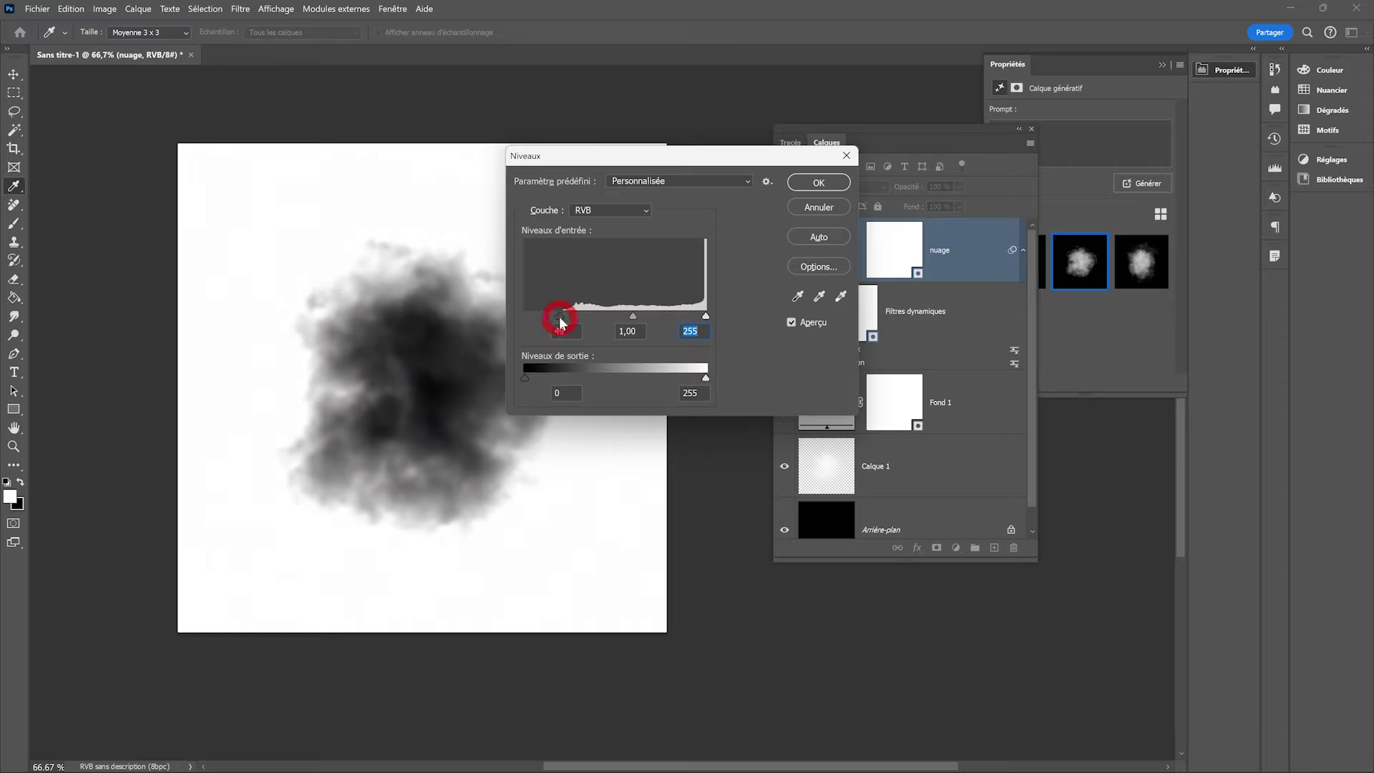
drag(560, 324, 558, 320)
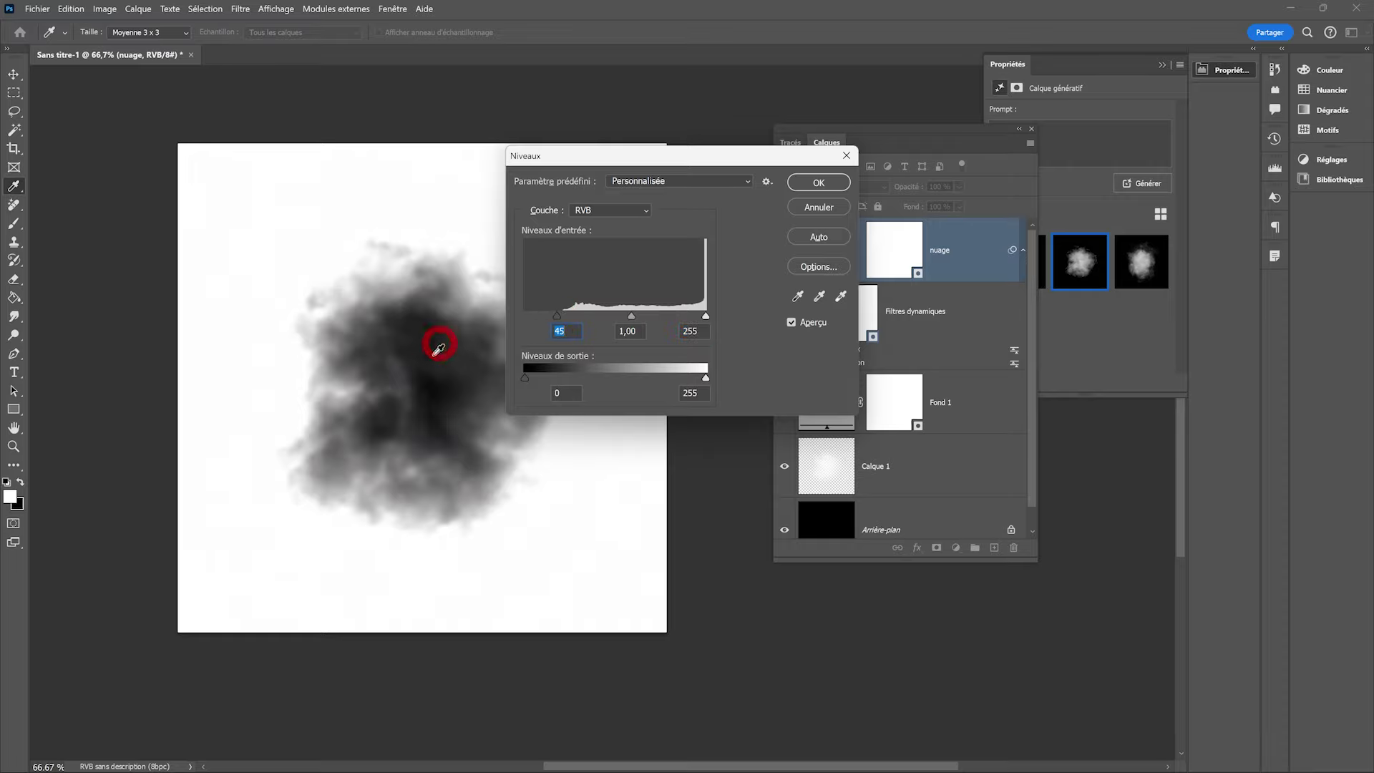
click(559, 322)
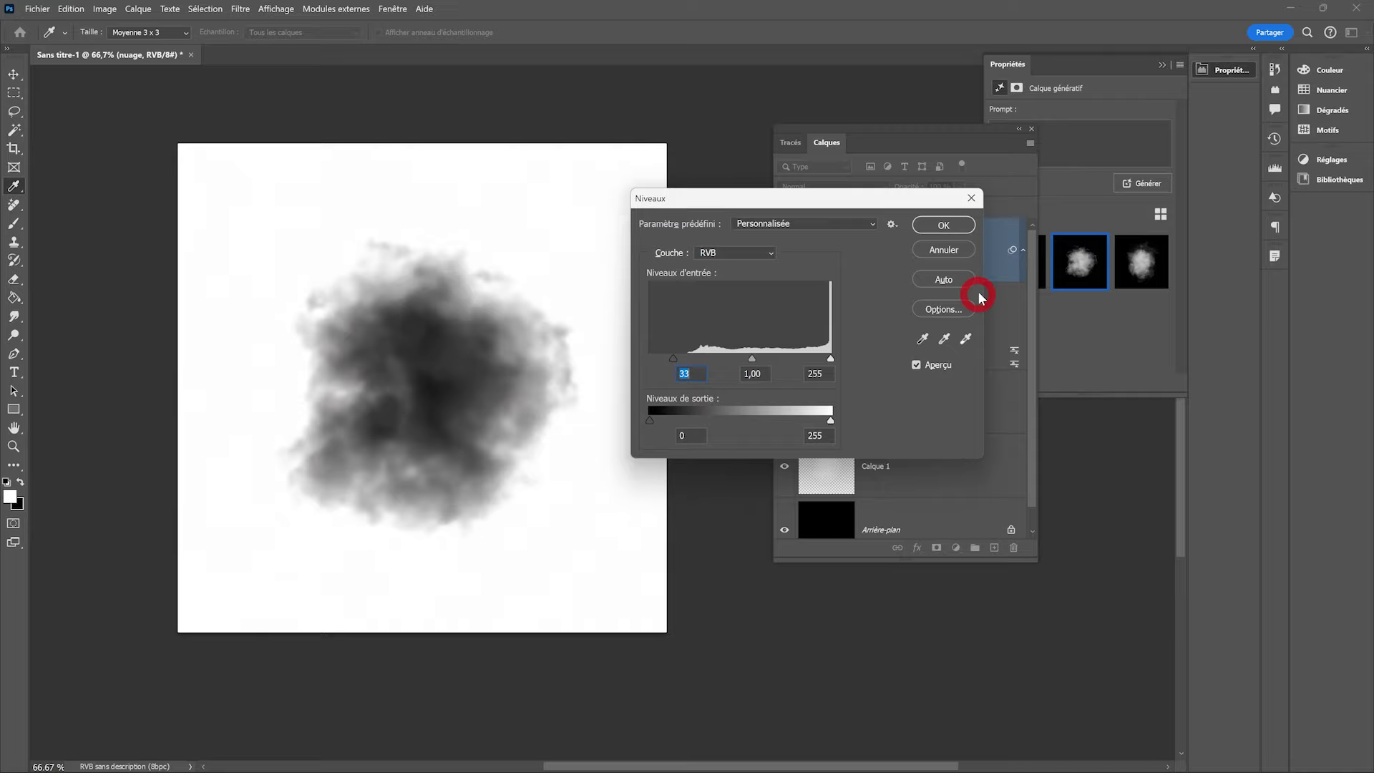
click(942, 226)
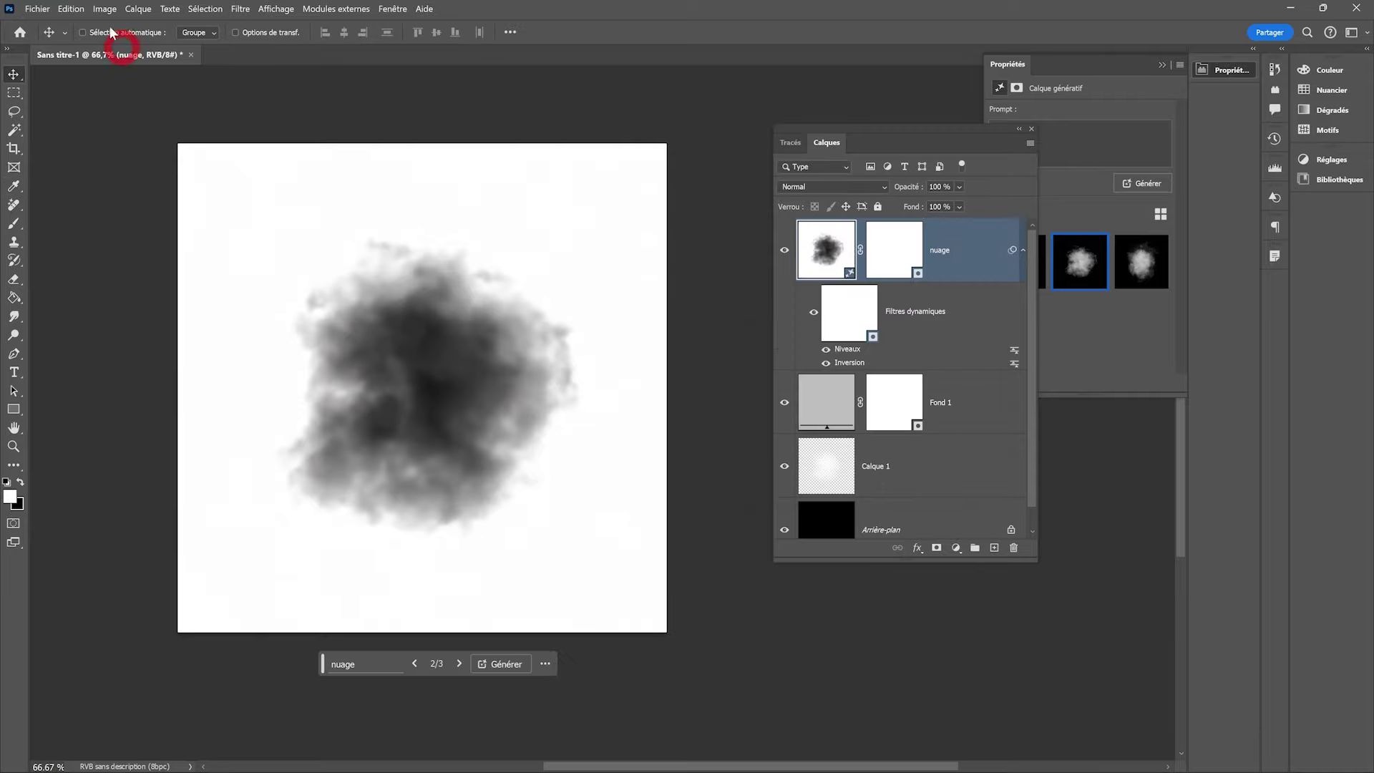
Define the dark cloud image as a new brush preset named 'Nuage'
click(69, 10)
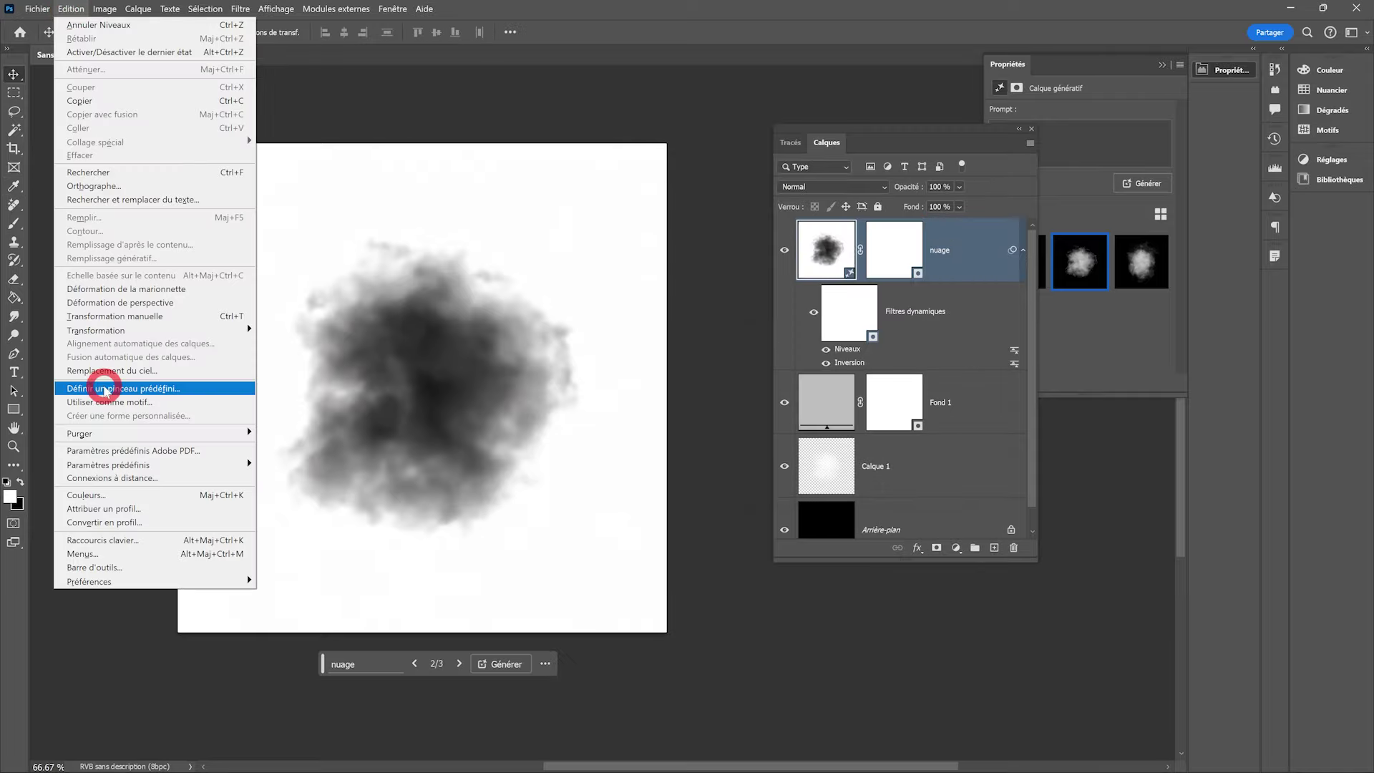
click(103, 390)
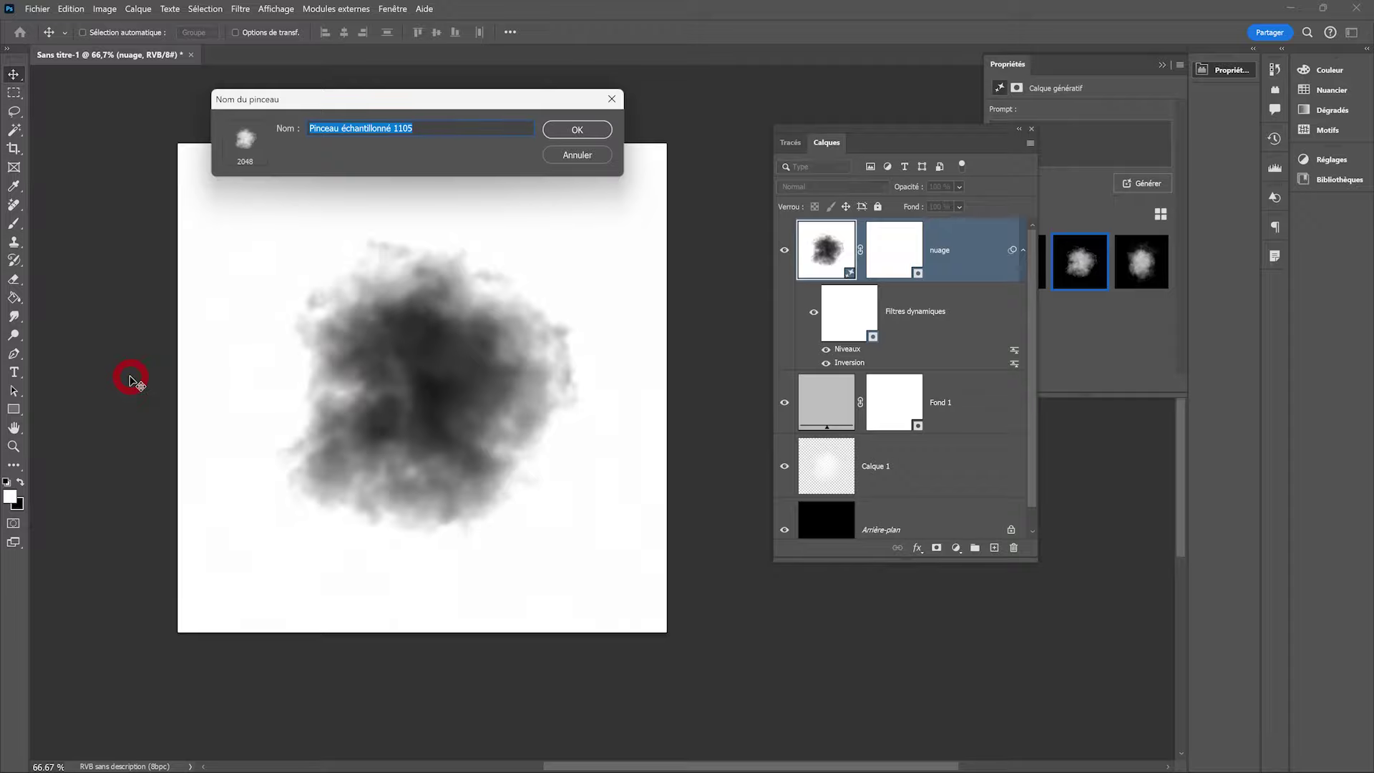
text(No)
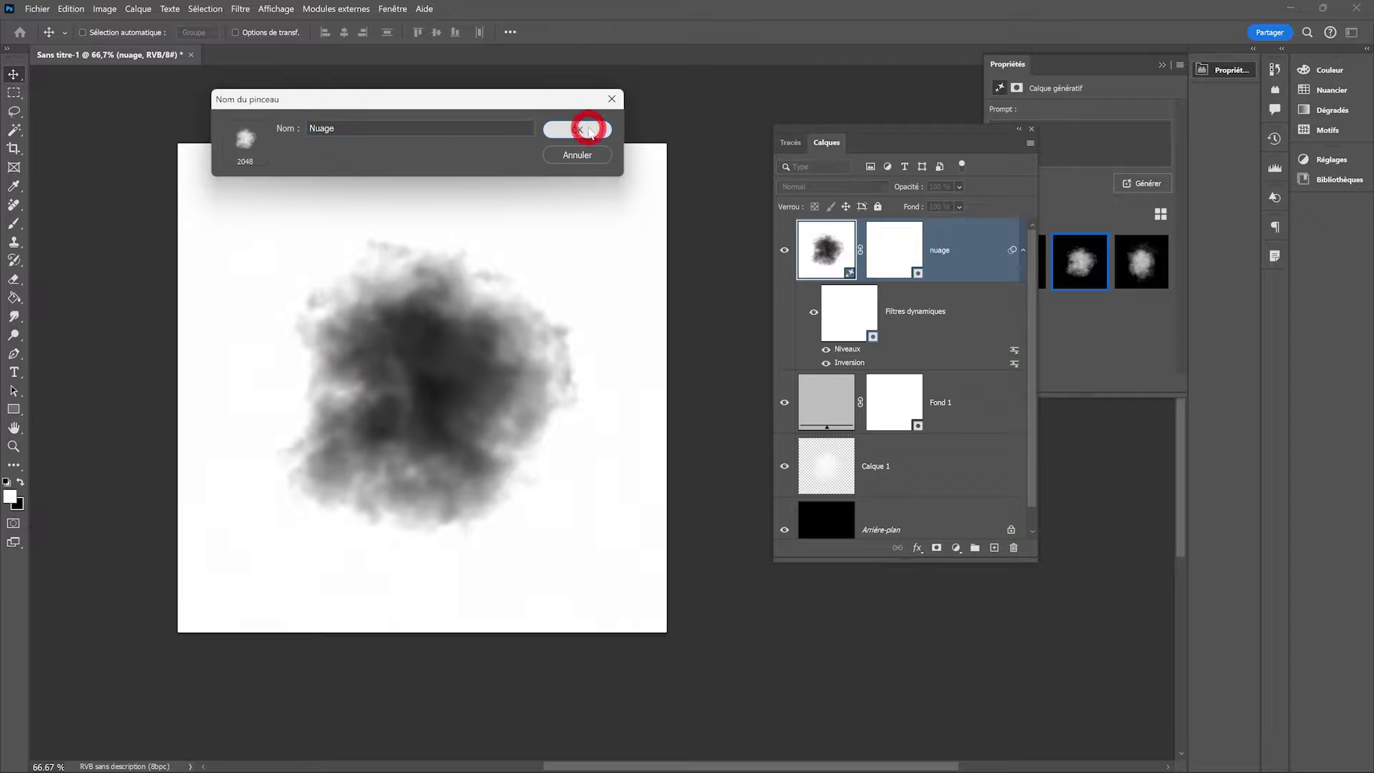
click(578, 129)
key(b)
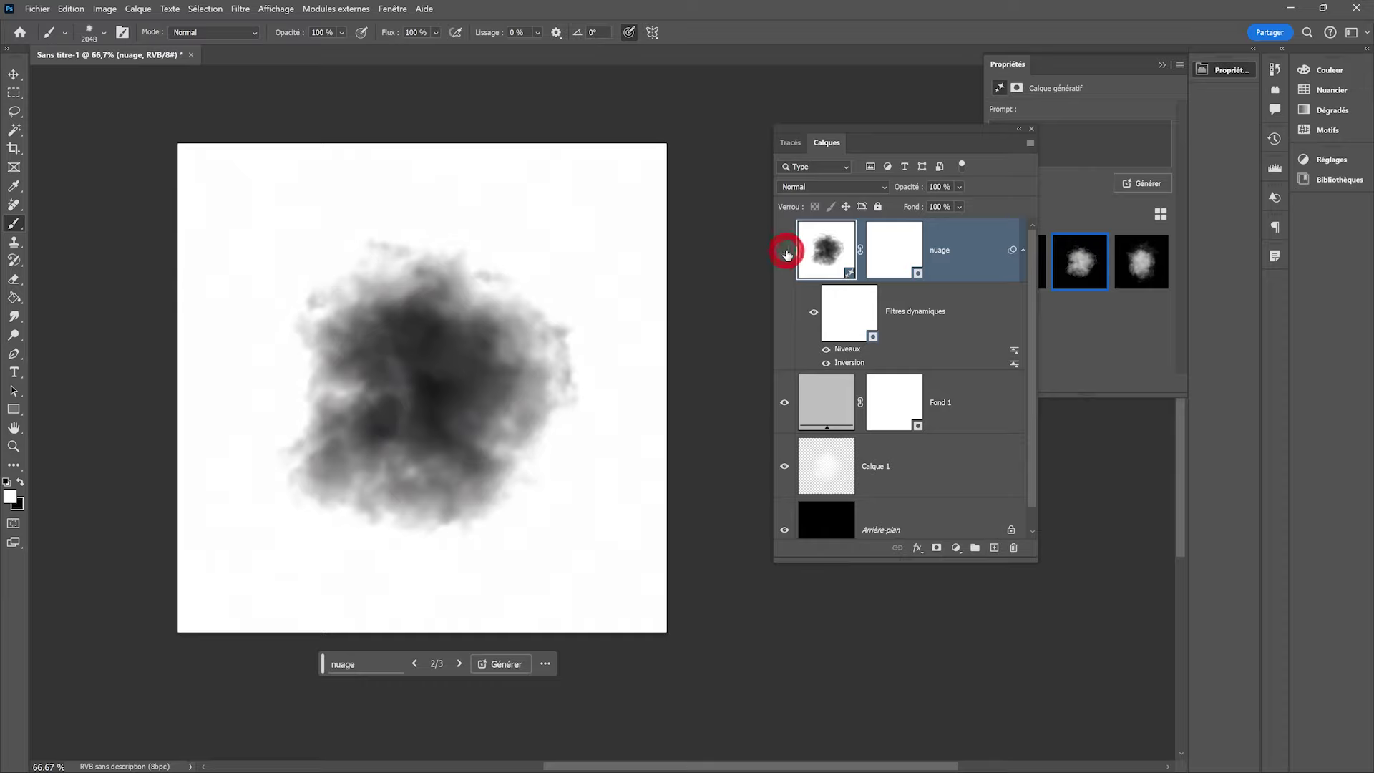
Hide nuage, Fond 1 and Calque 1, add a blank test layer, and shrink the brush size
click(785, 252)
click(784, 405)
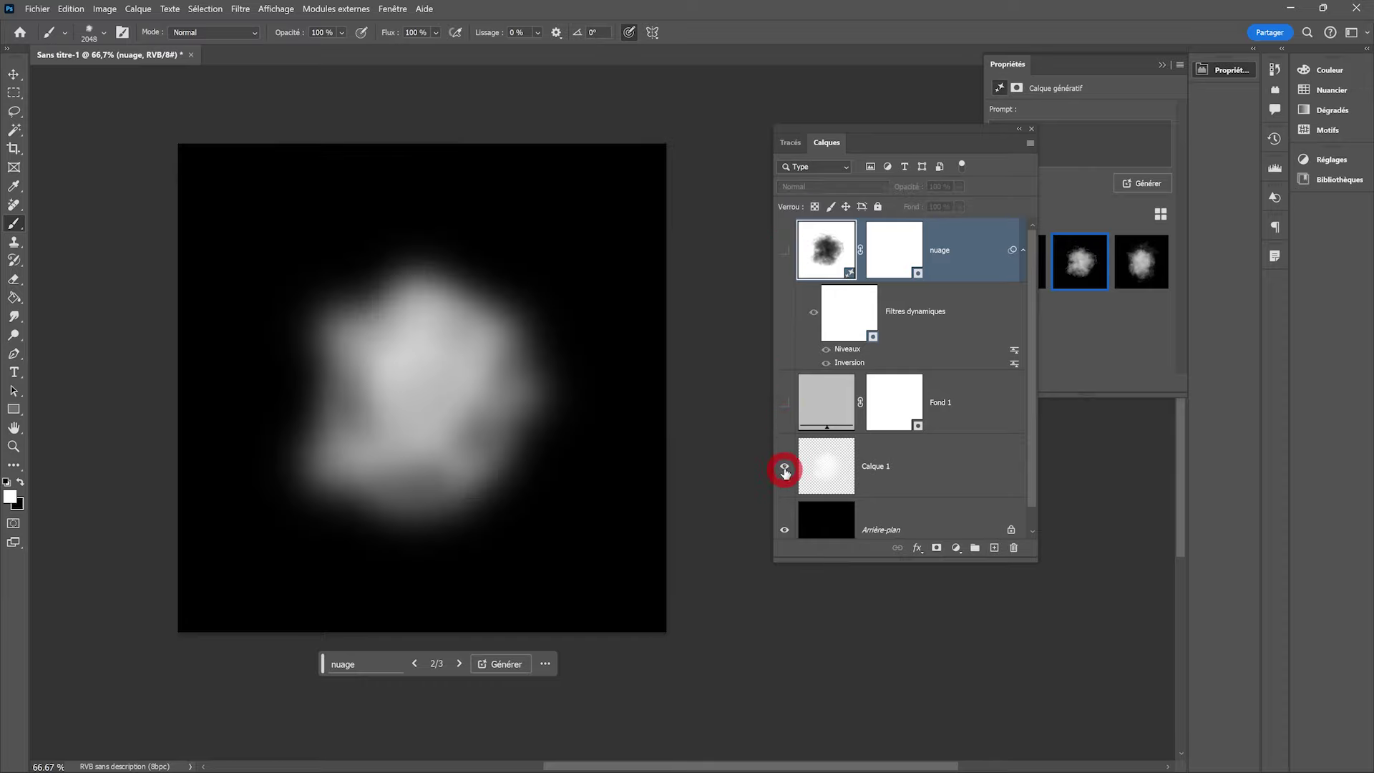
click(784, 466)
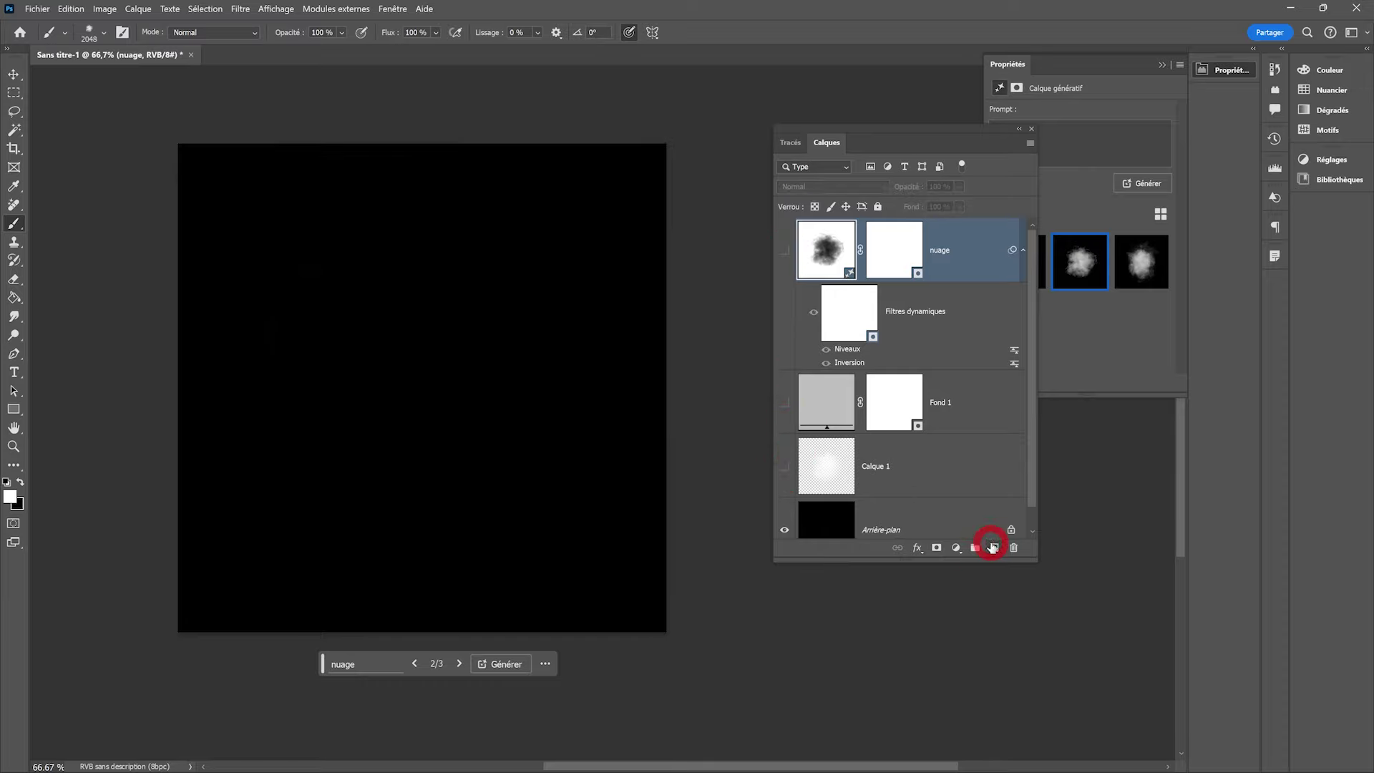
click(994, 547)
right_click(397, 314)
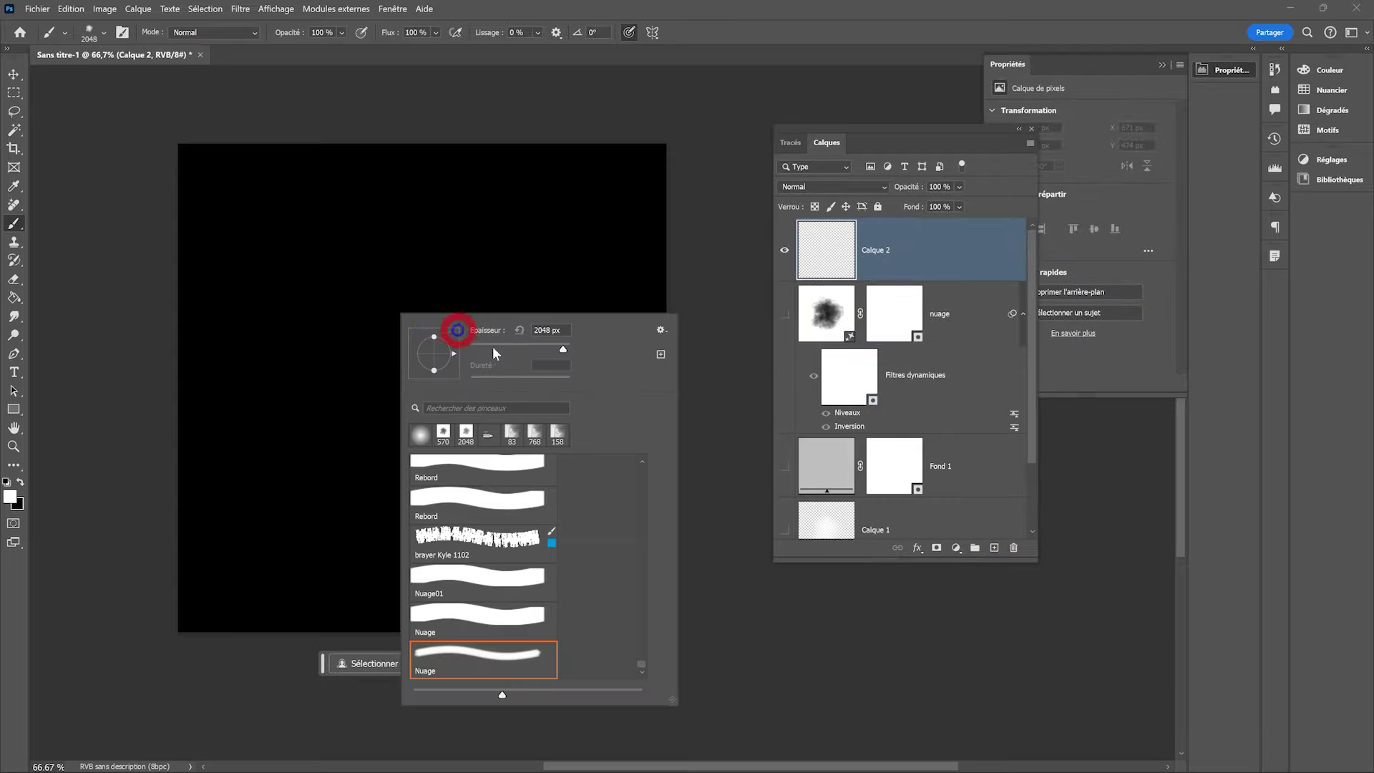
mouse_move(552, 348)
mouse_down()
mouse_move(509, 348)
mouse_move(565, 348)
mouse_up()
Stamp six Nuage-brush clouds across the black canvas, then delete the Calque 2 test layer
click(368, 290)
click(496, 288)
click(504, 390)
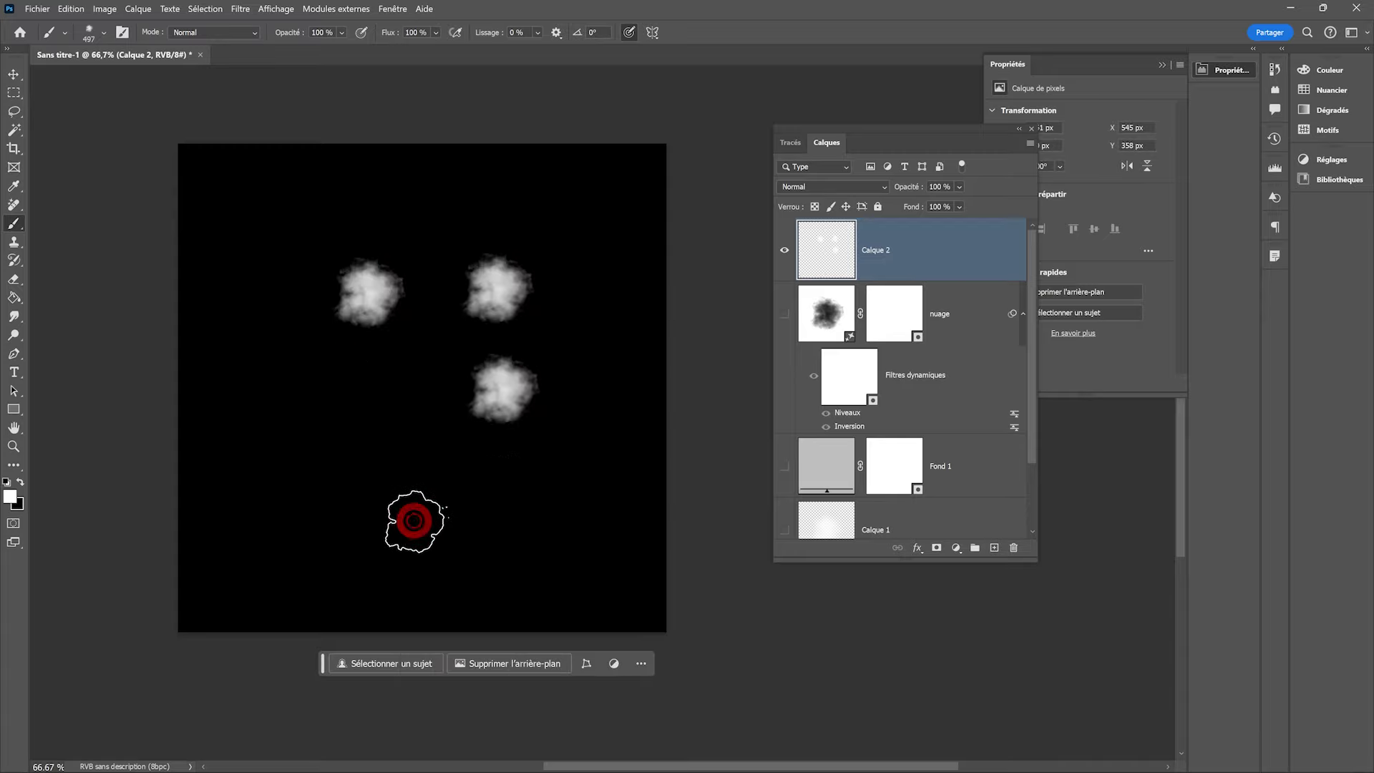
click(395, 455)
click(329, 376)
click(299, 235)
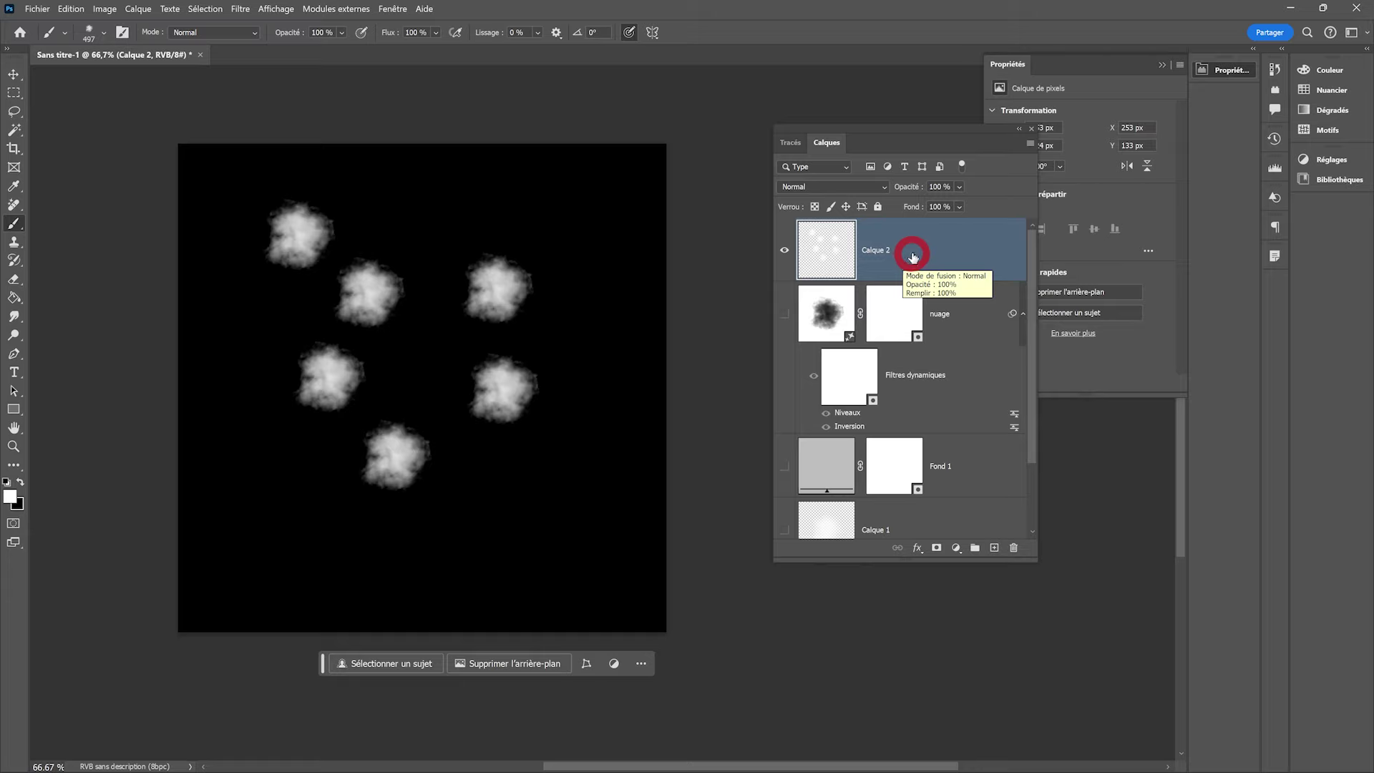
drag(912, 256, 1014, 547)
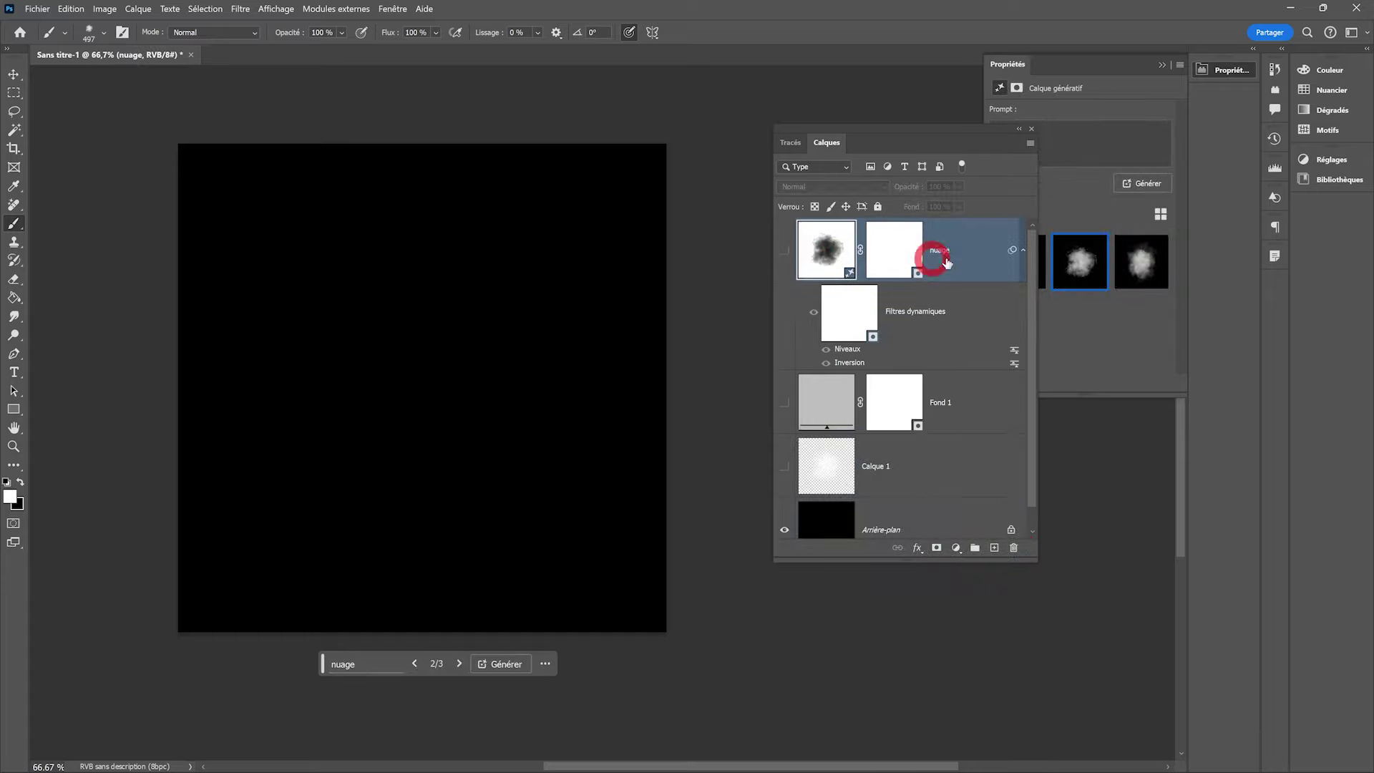
Set the nuage layer to its third variant, then hide it and show Calque 1's blurred cloud
drag(930, 128, 852, 98)
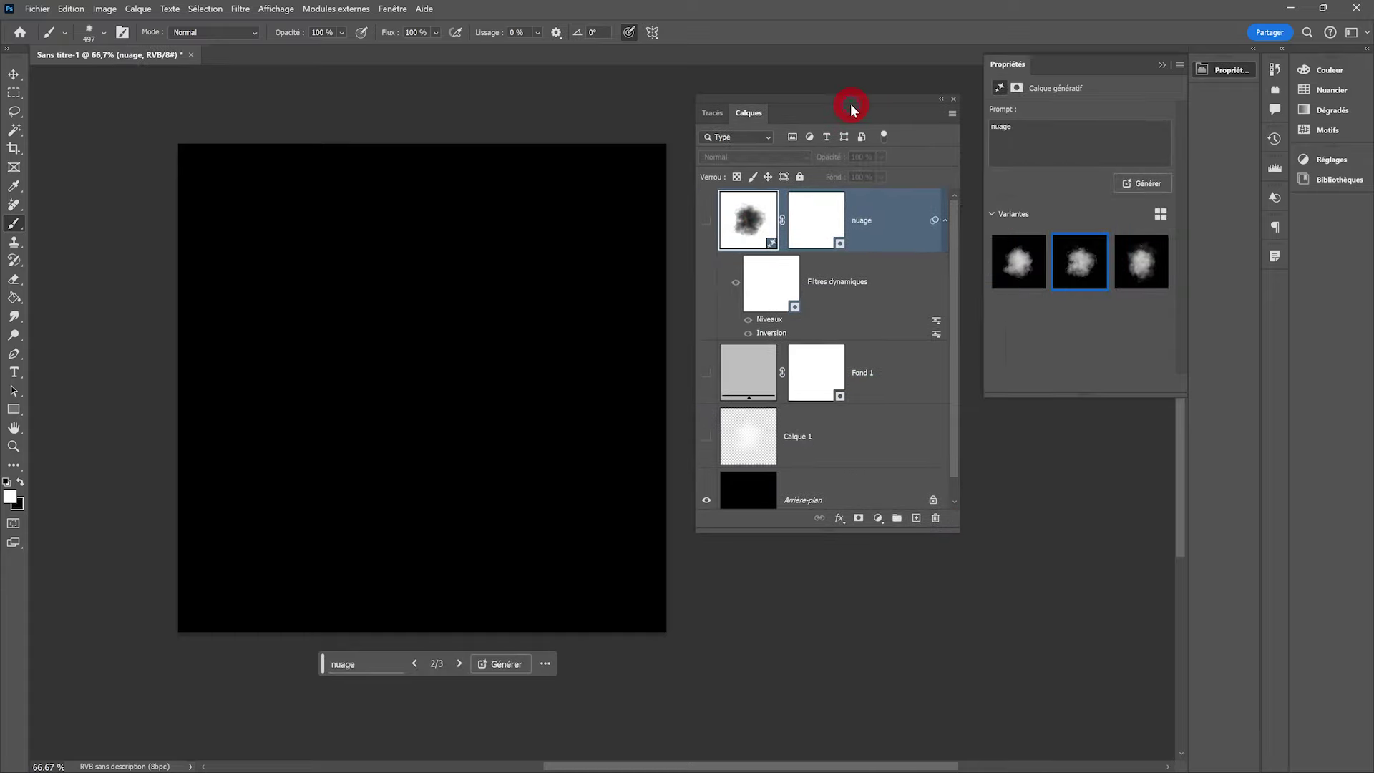
click(706, 219)
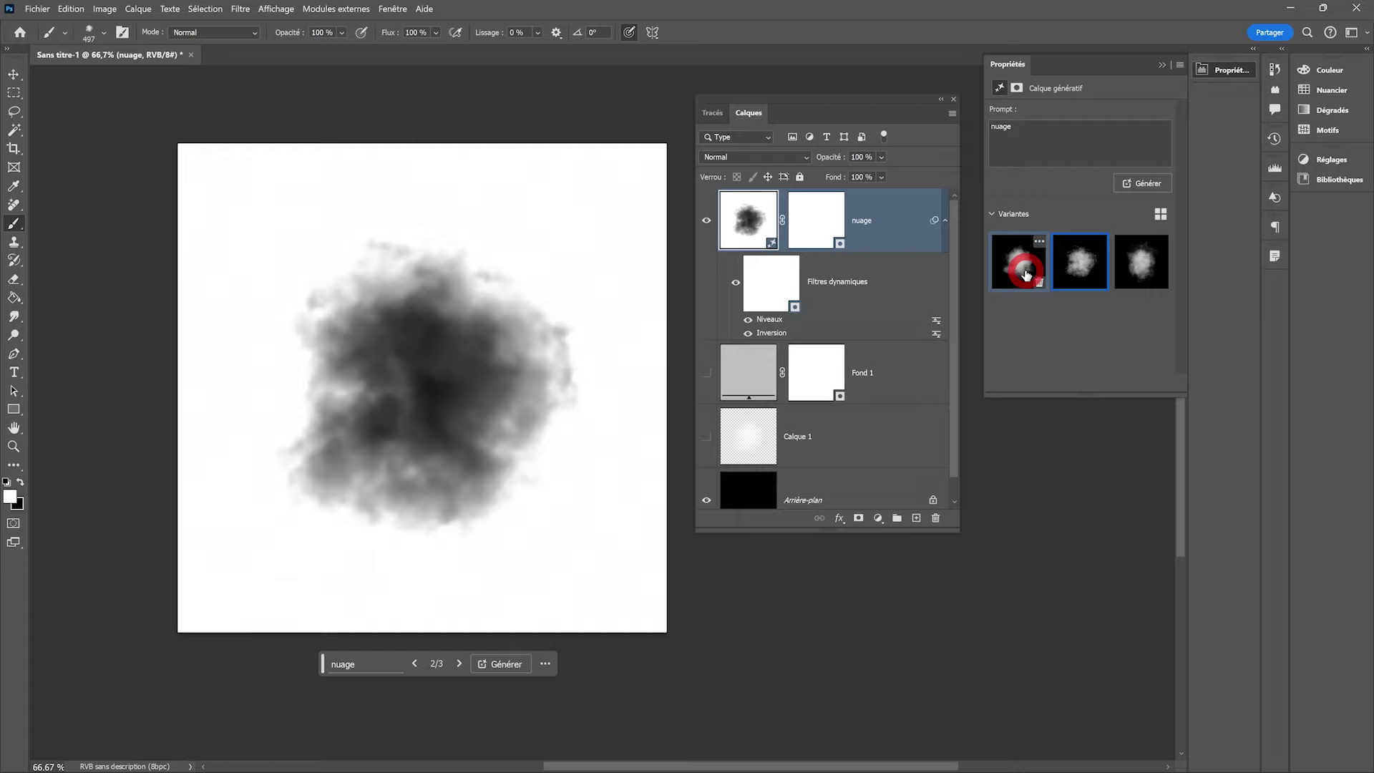
click(1136, 266)
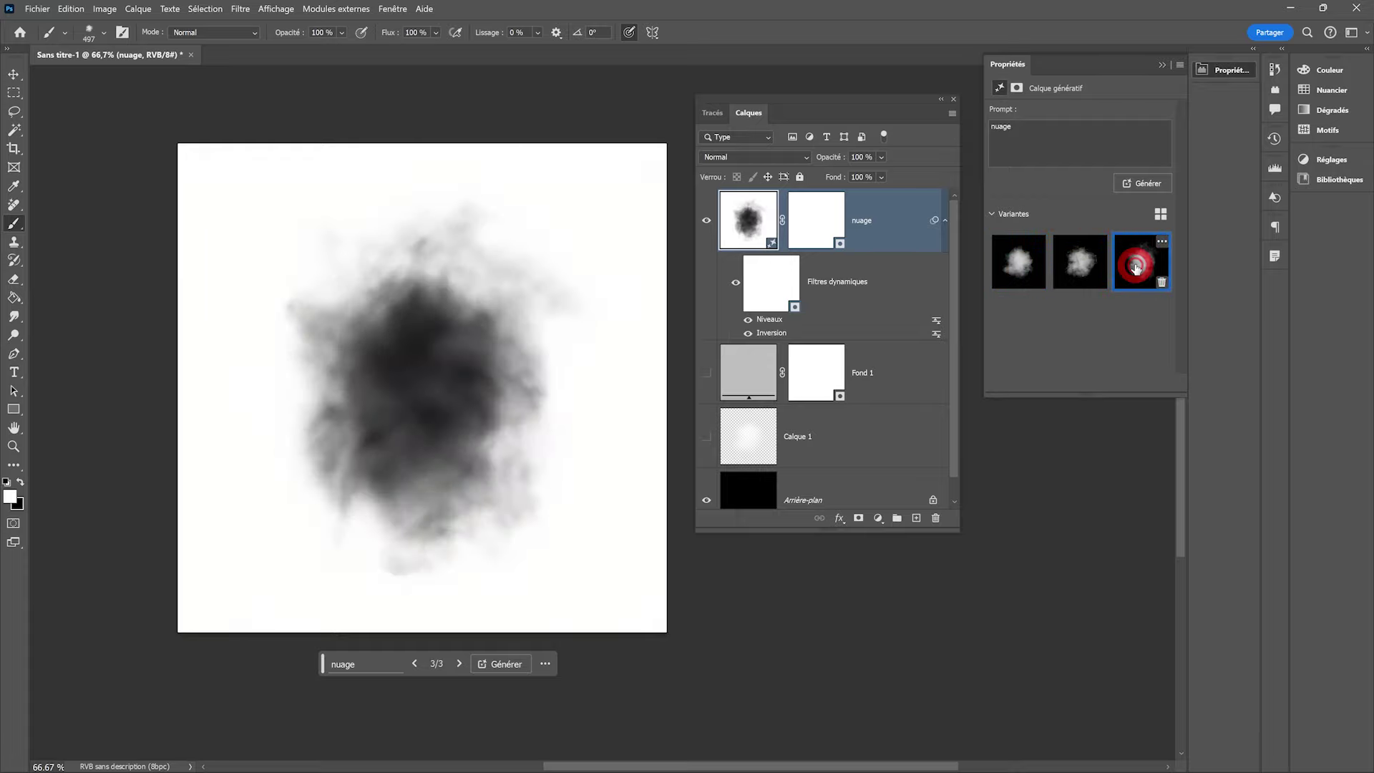
click(1086, 272)
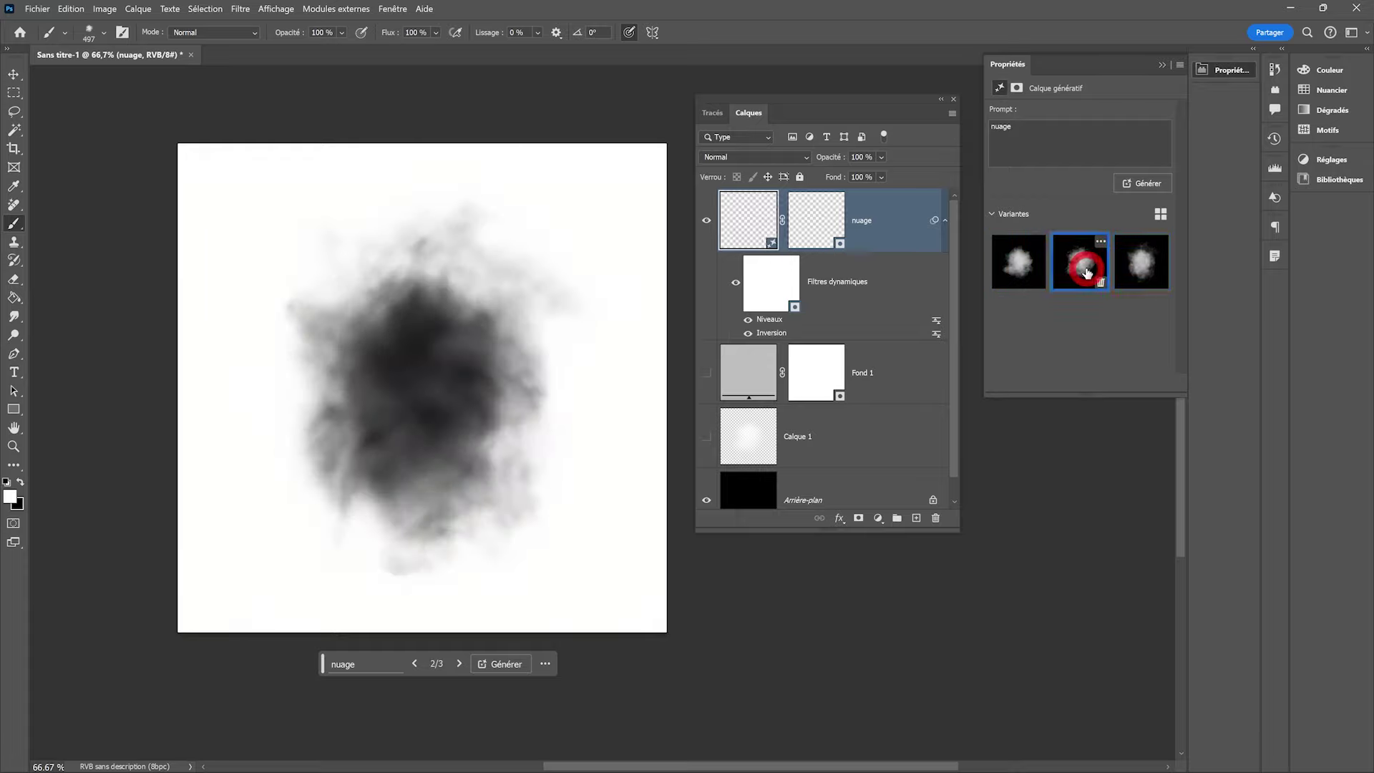
click(1133, 267)
click(704, 223)
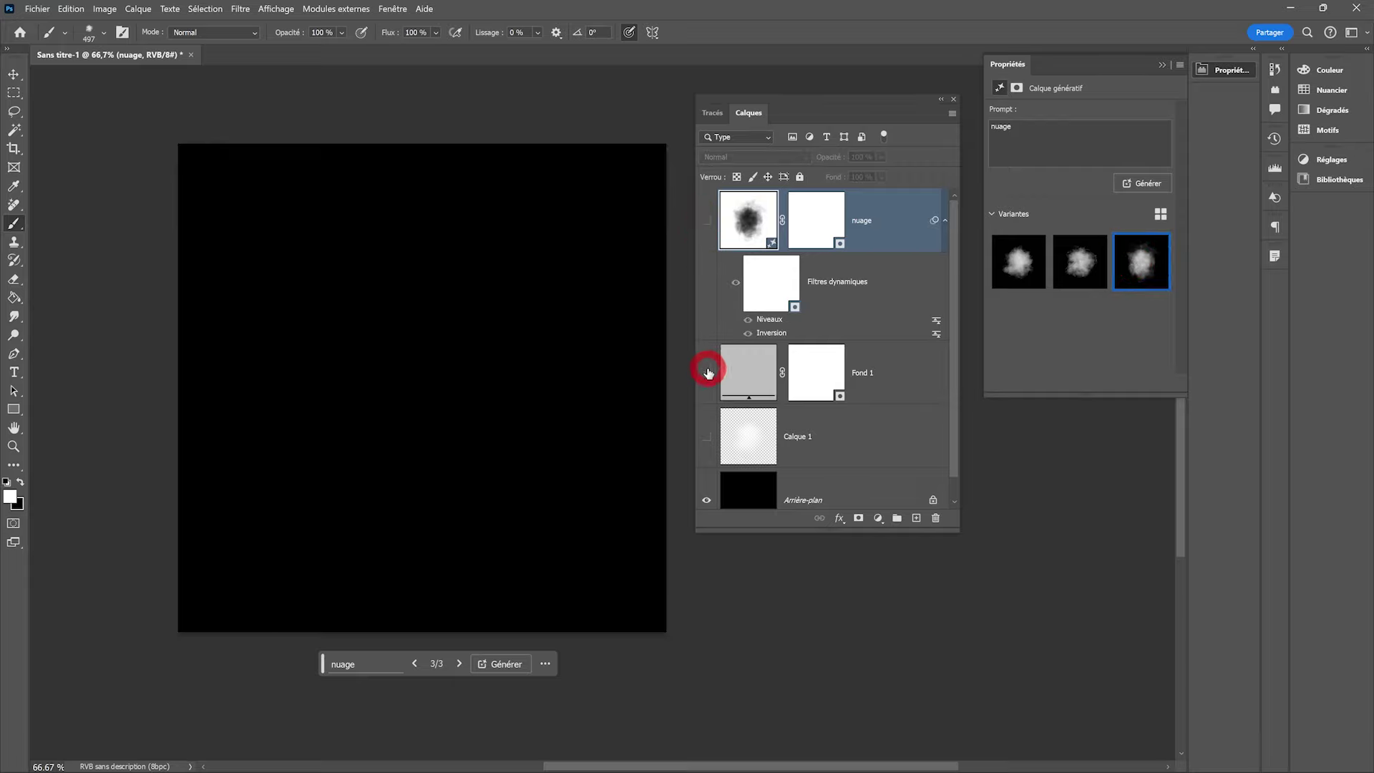
click(706, 437)
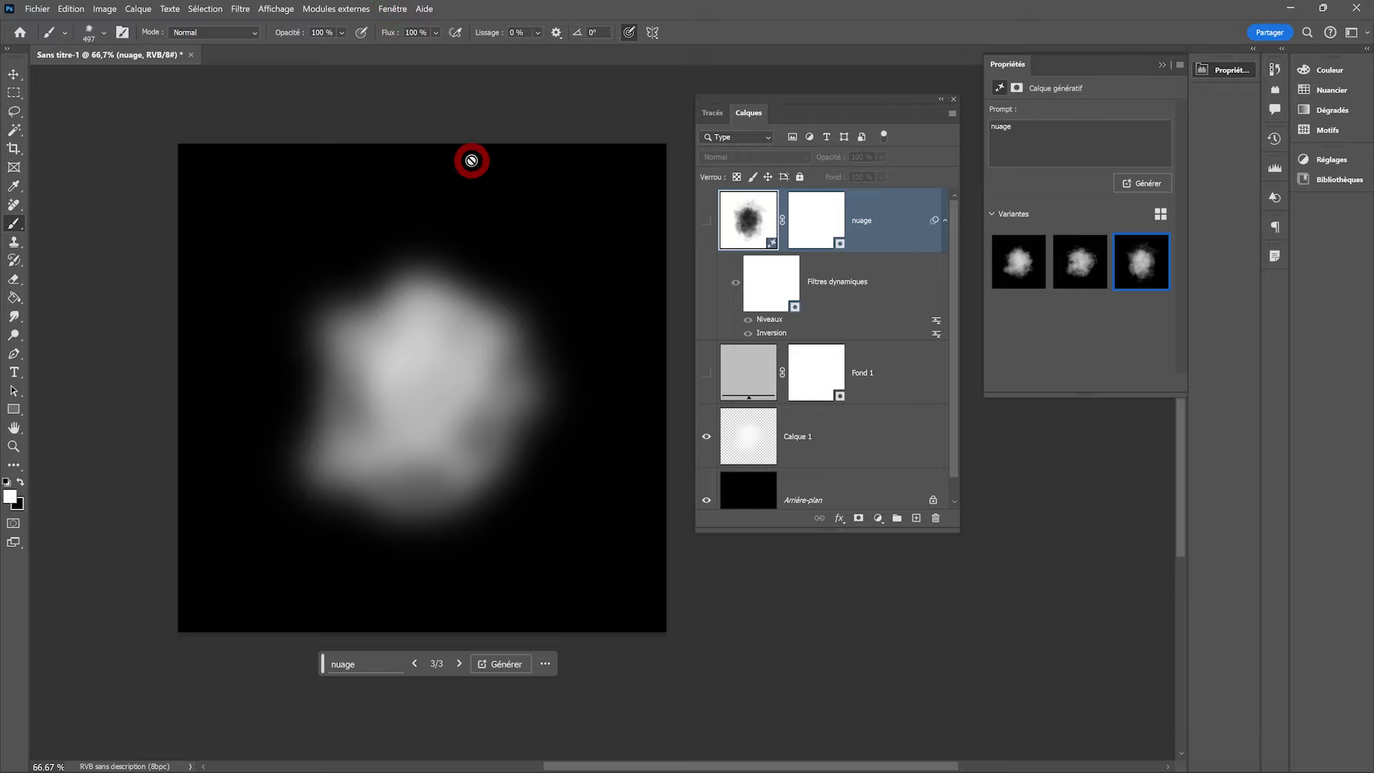
Load the saved '75%' channel as a new selection via Récupérer la sélection
click(209, 9)
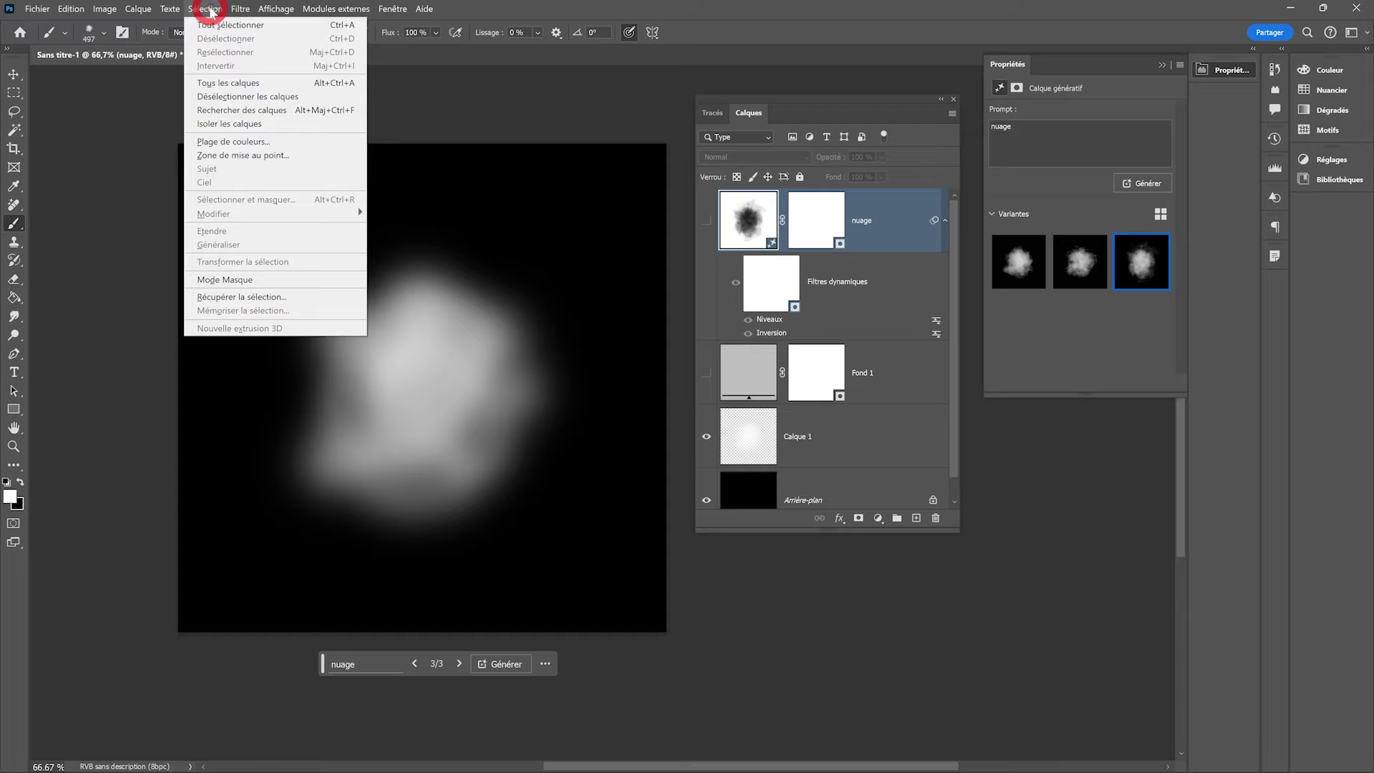
click(224, 299)
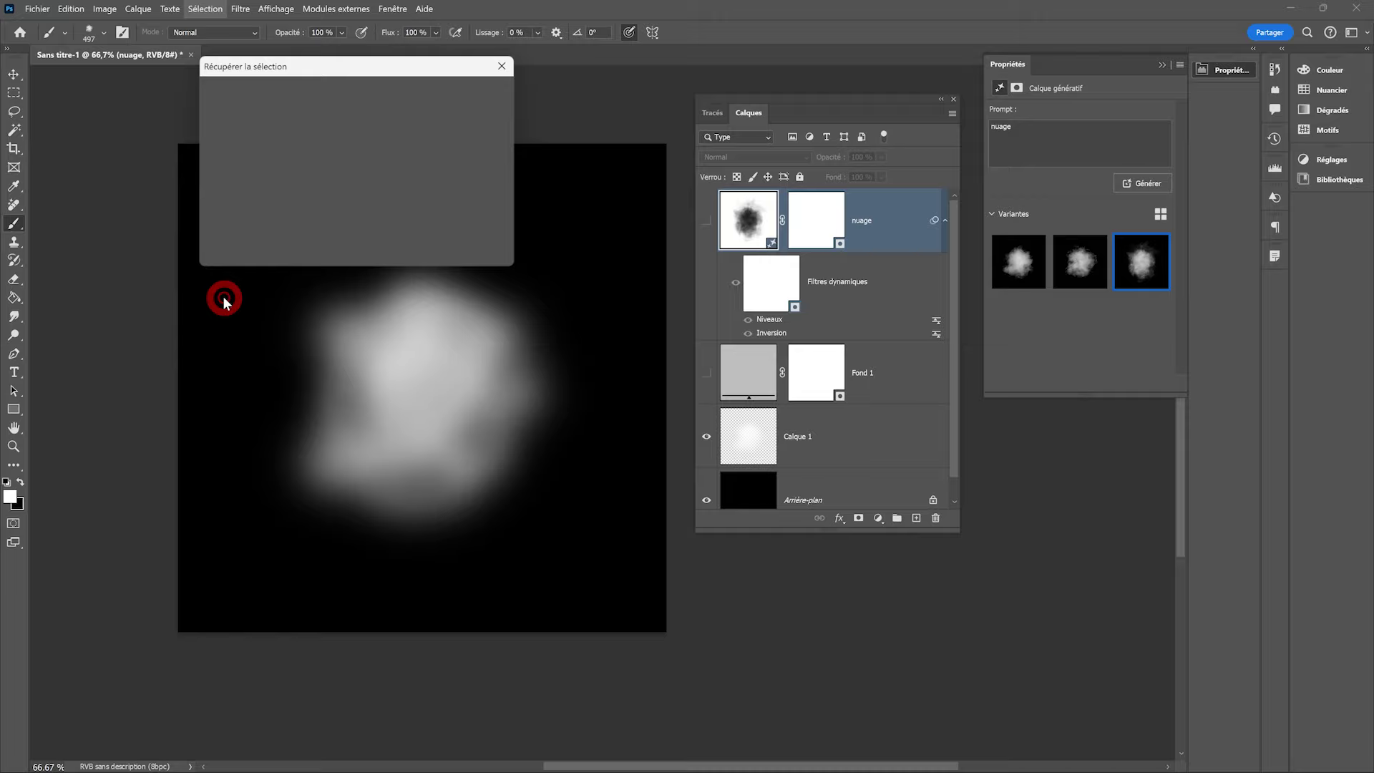
click(315, 127)
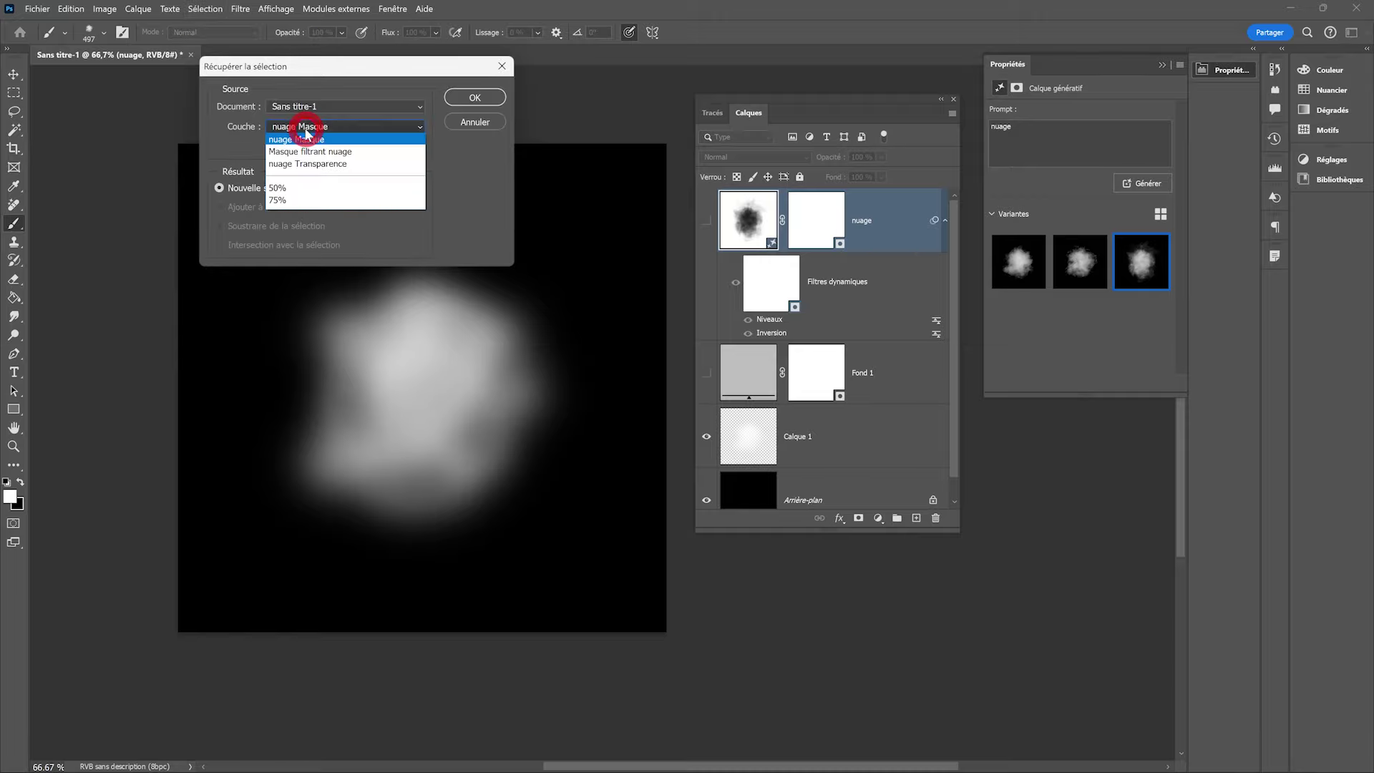
click(300, 205)
click(475, 99)
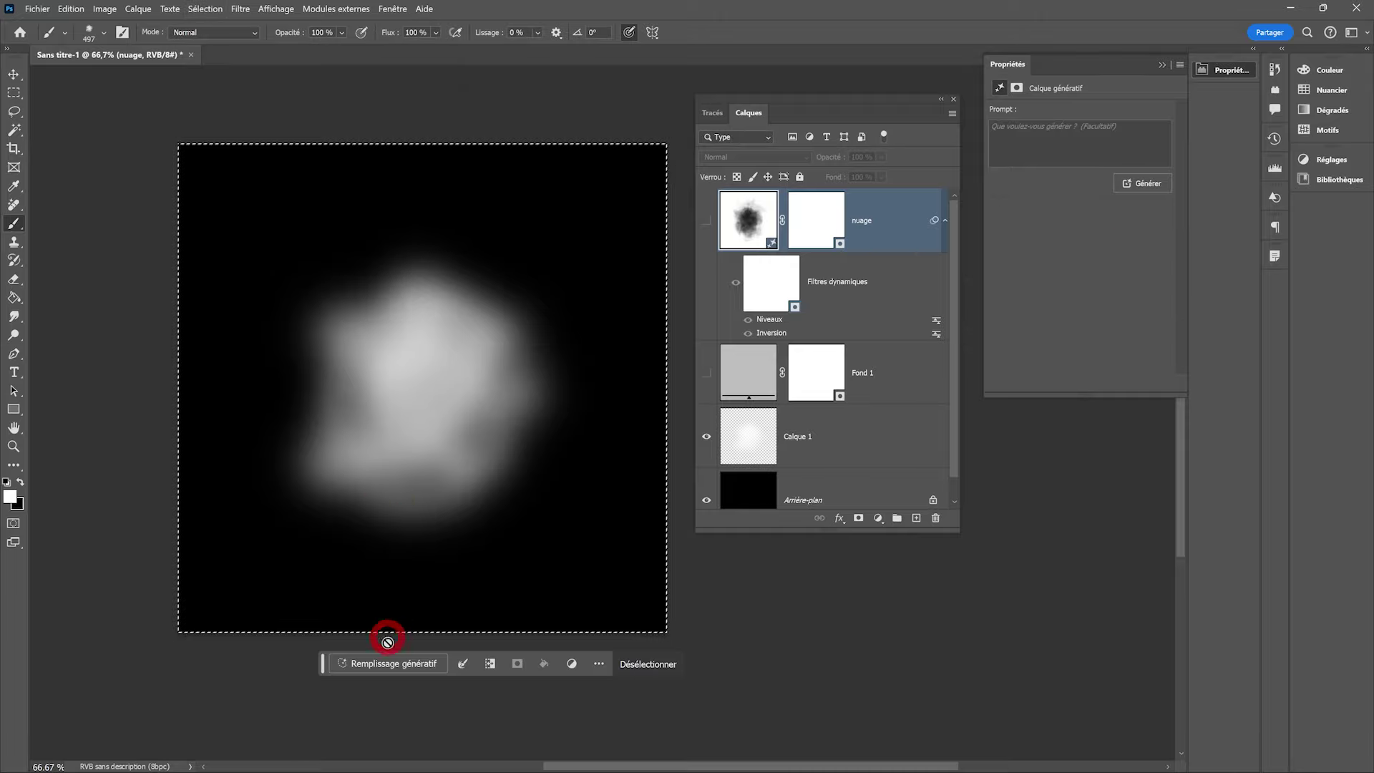
Generative-fill the selection with the prompt 'nuage' and show the third variant
click(389, 665)
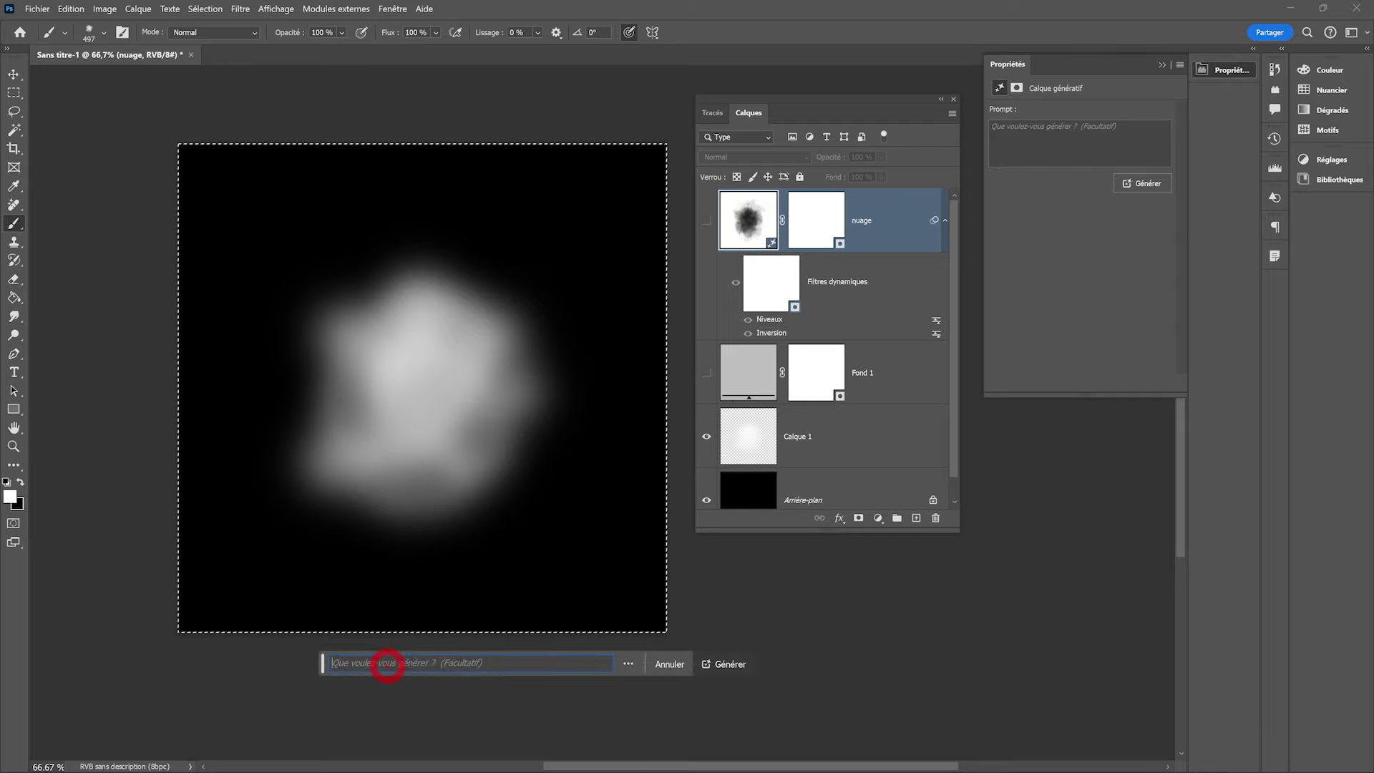
text(nu)
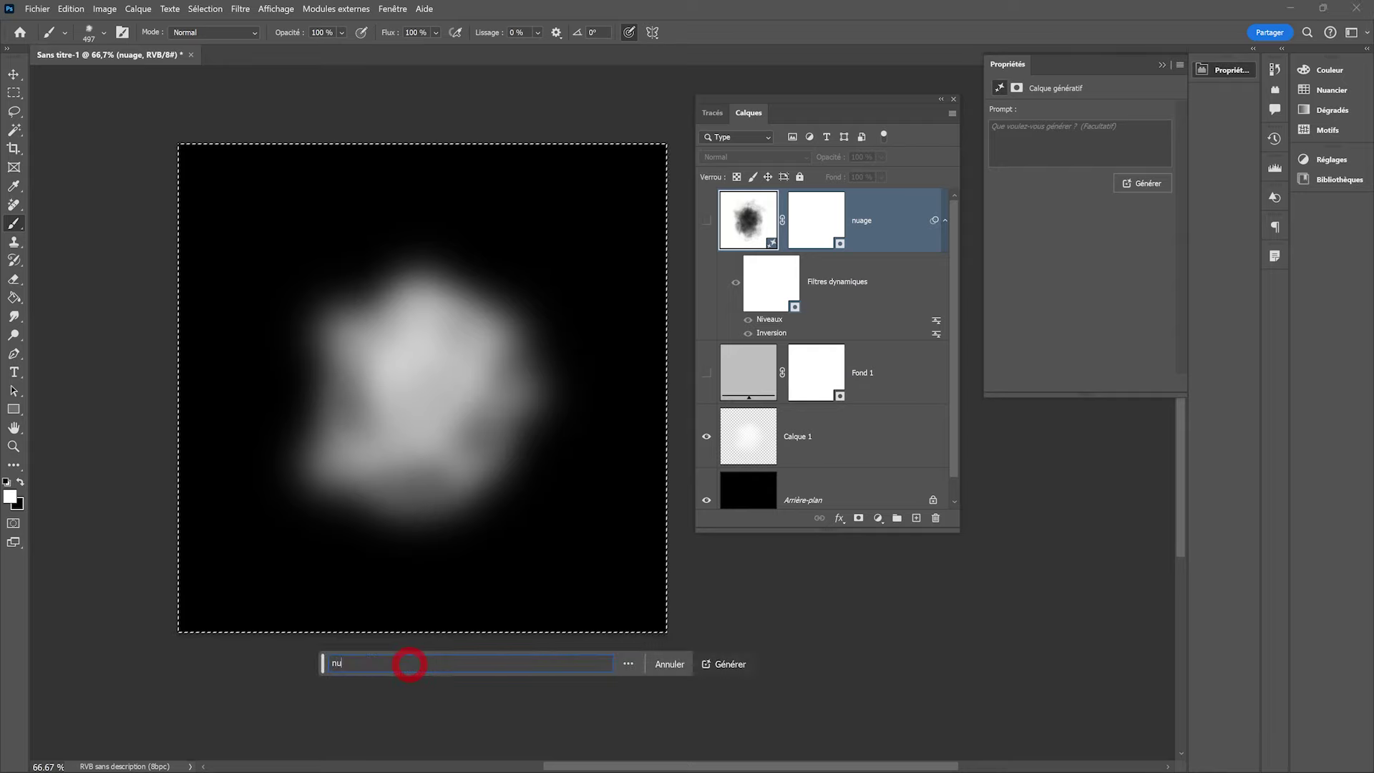
text(age)
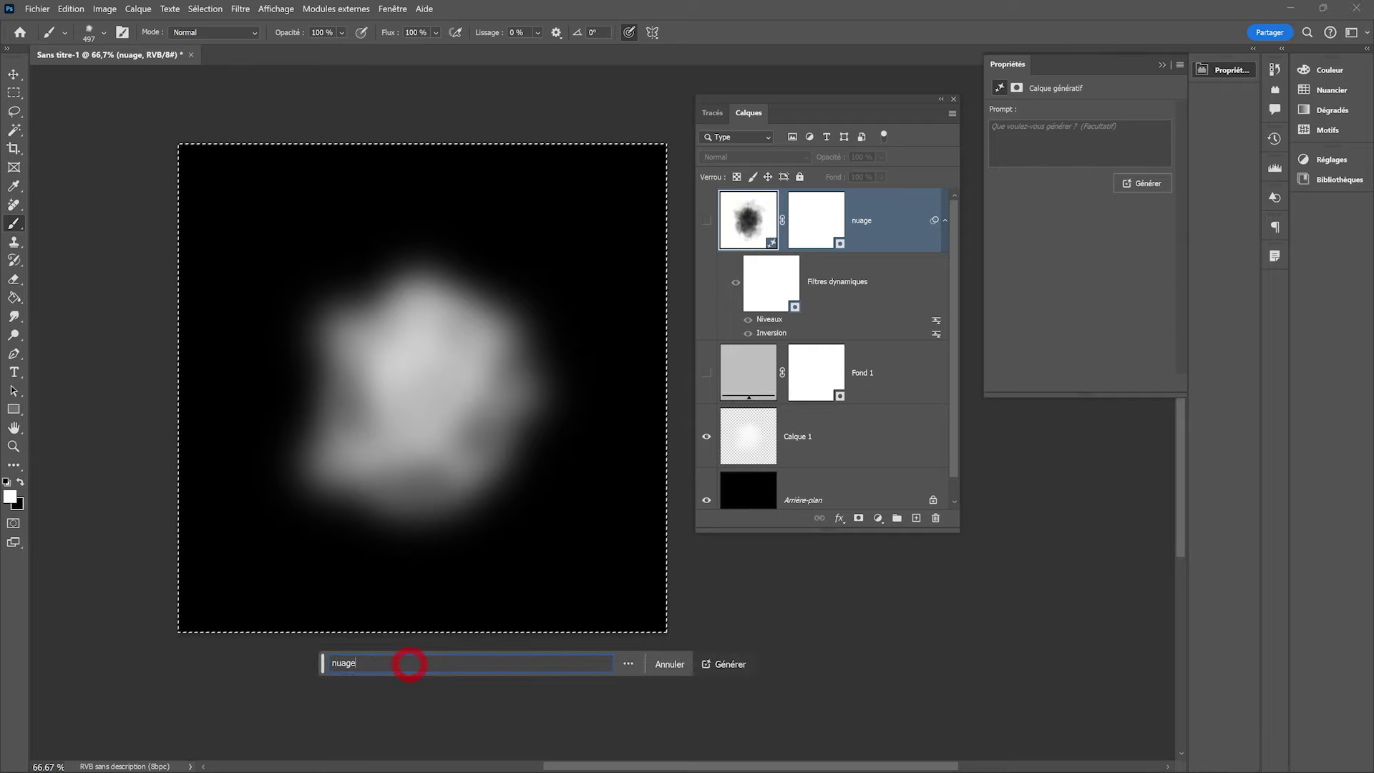
click(720, 666)
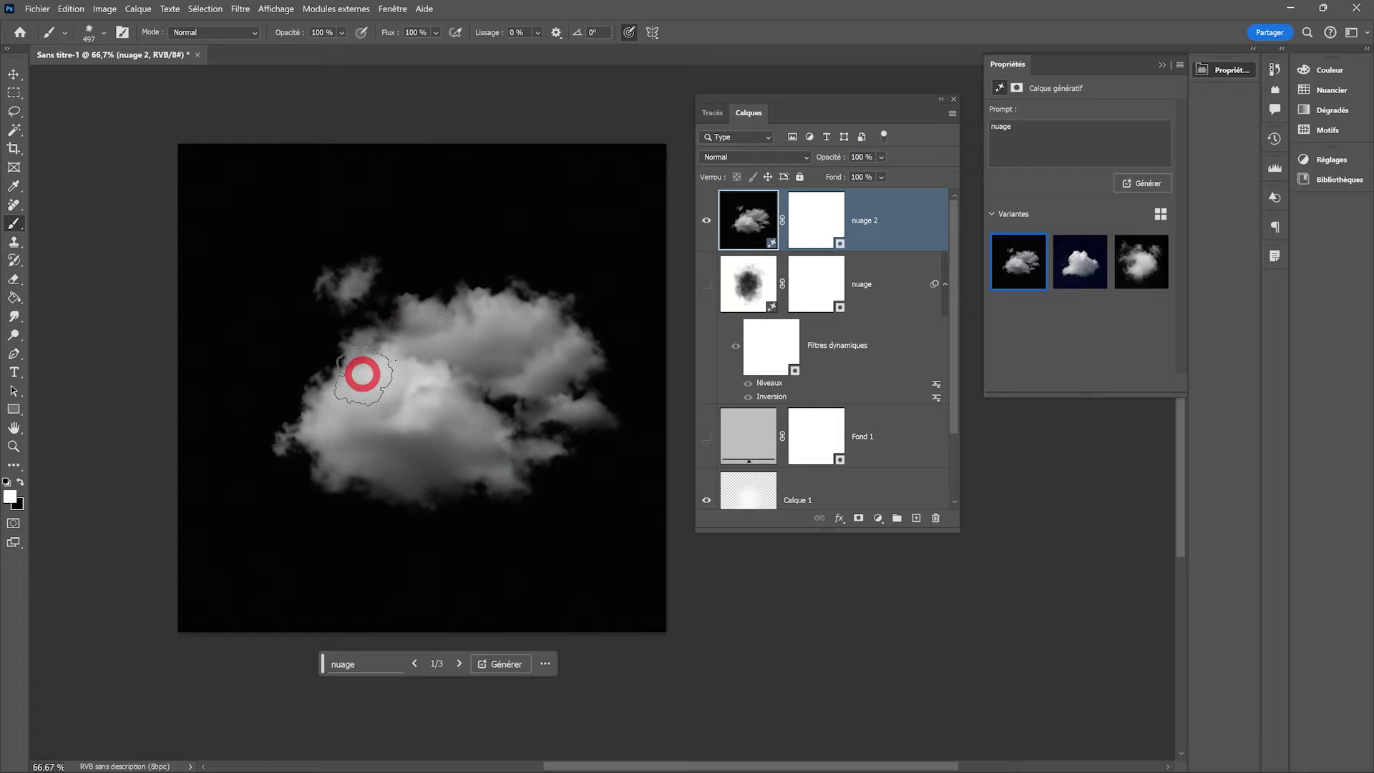
click(706, 221)
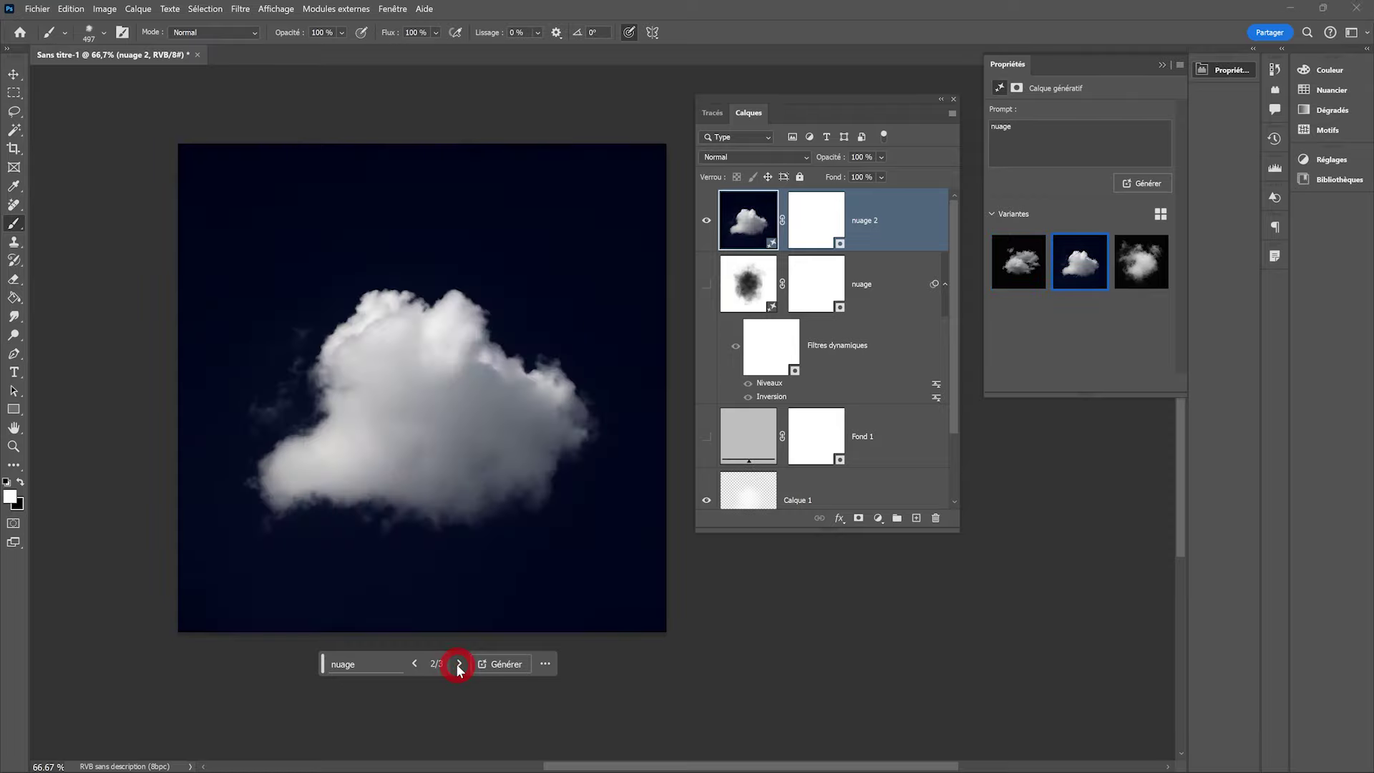
click(459, 664)
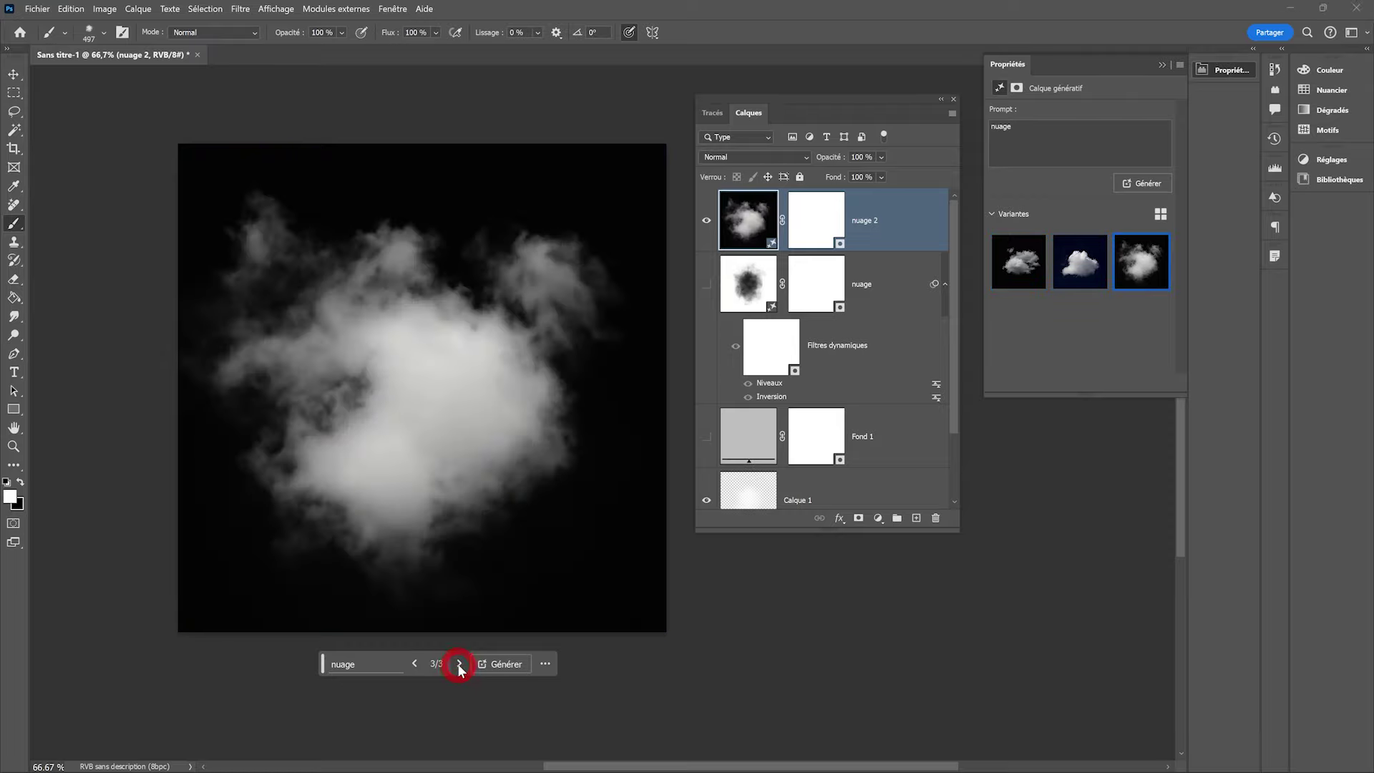
Compare the variants, keep variant 3, and invert nuage 2 with Ctrl+I
click(459, 664)
click(415, 665)
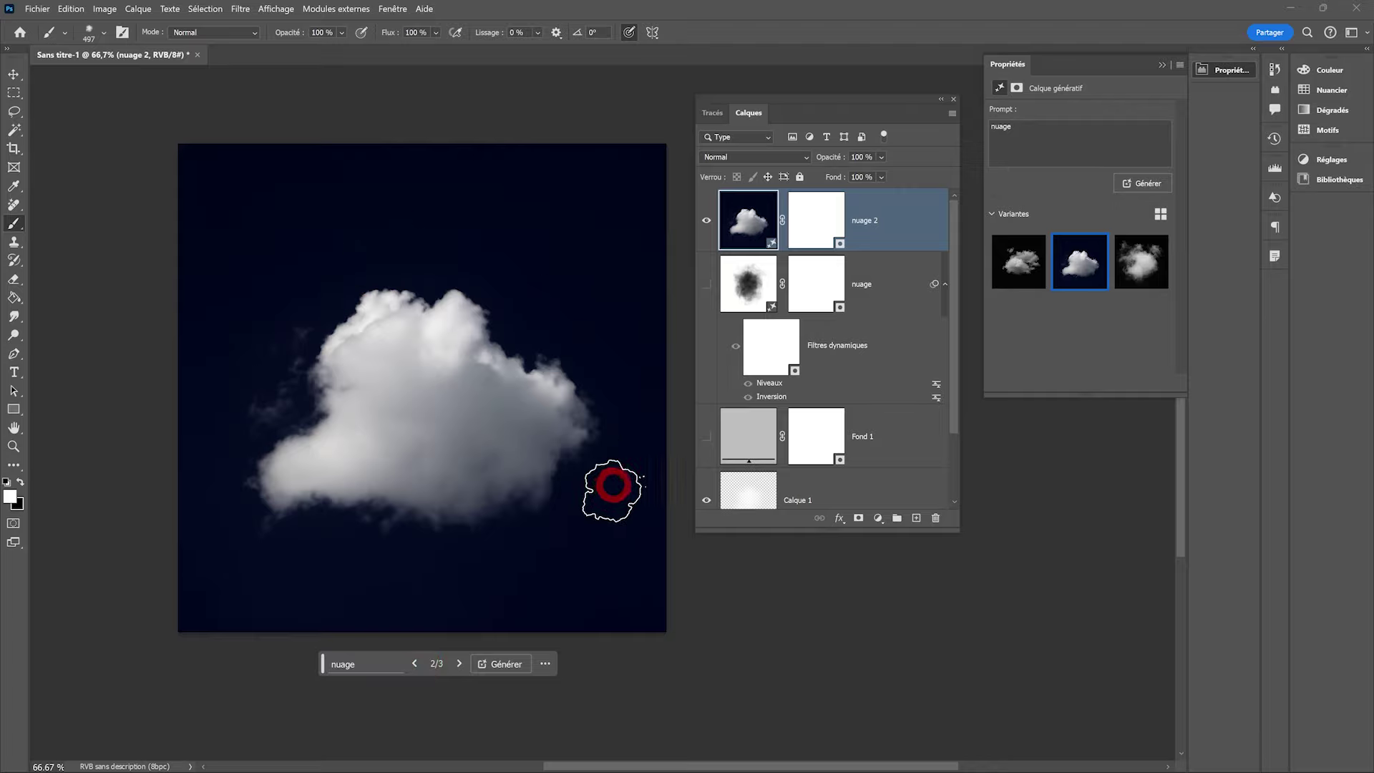
click(458, 664)
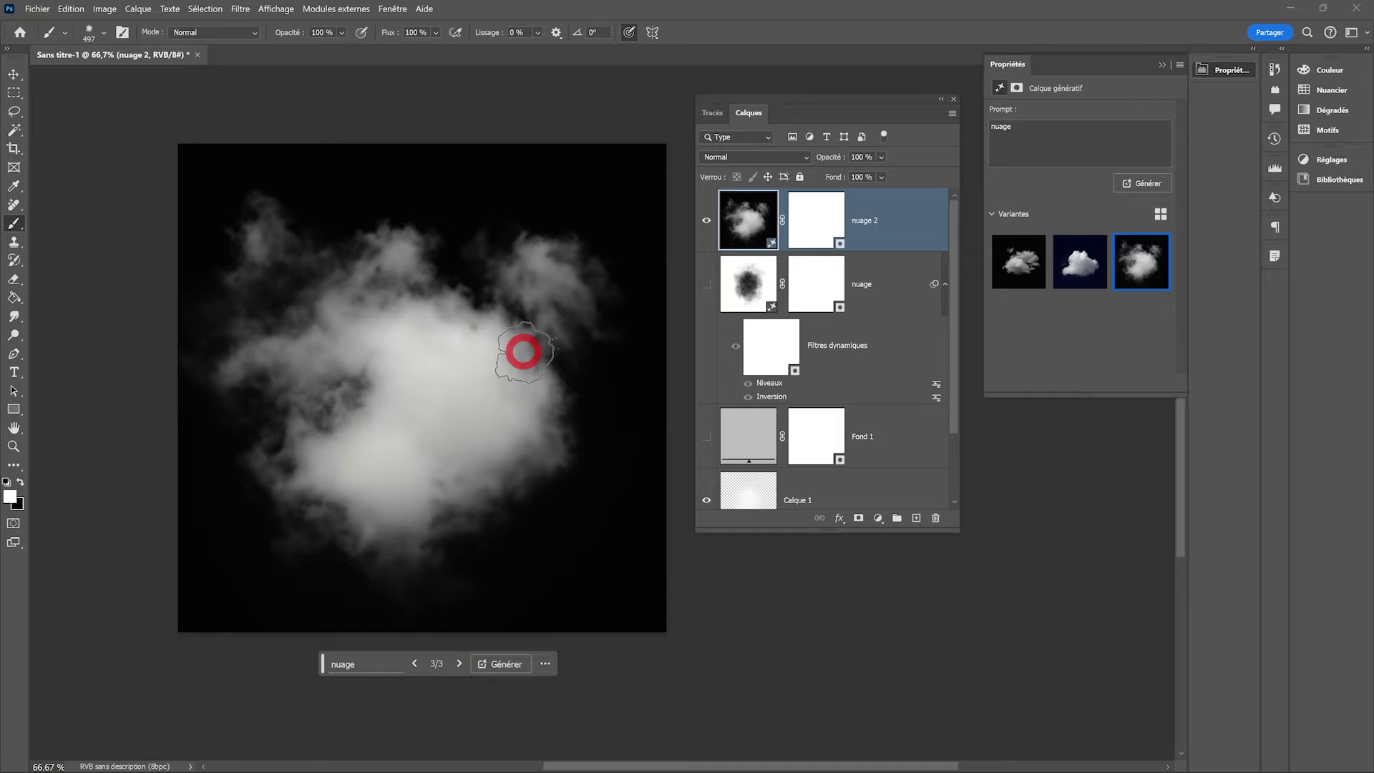
key(ctrl+i)
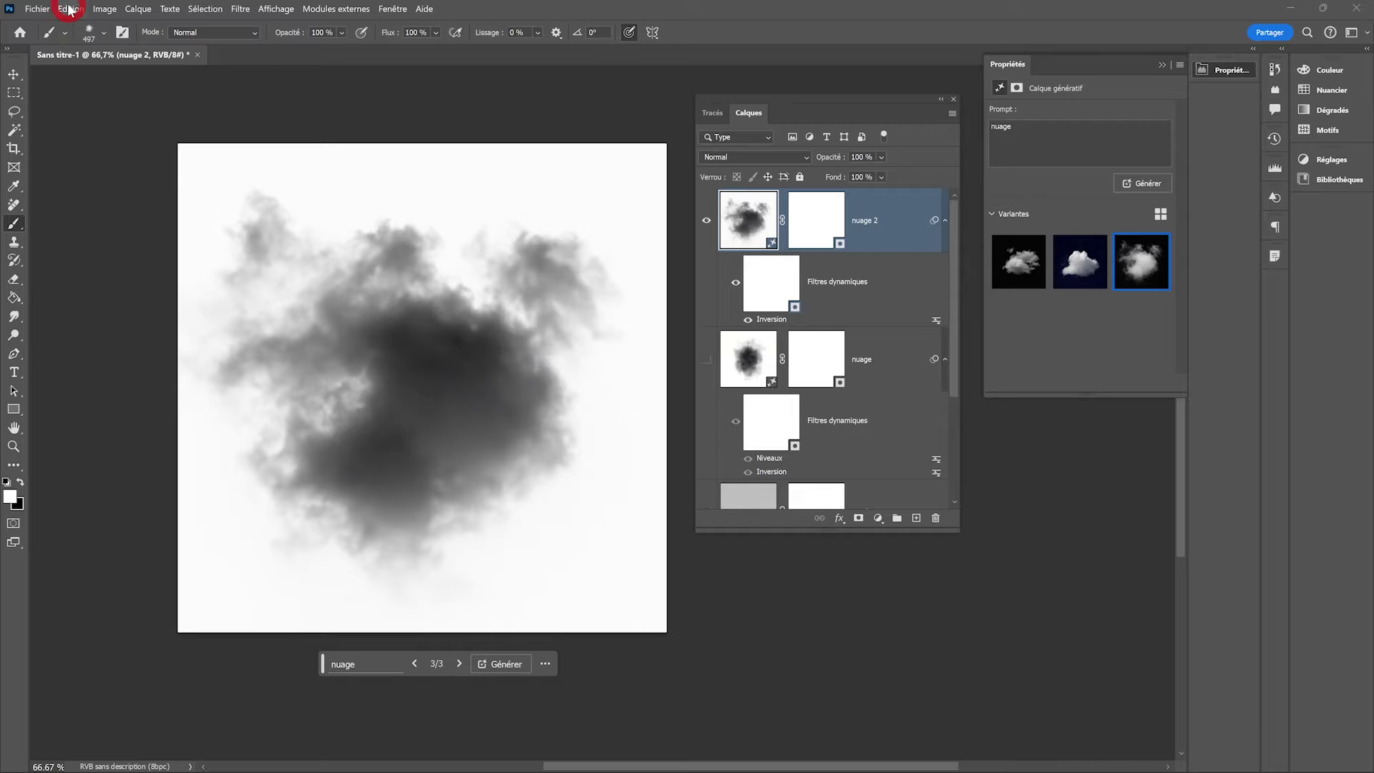
Apply Levels to nuage 2, lowering the white input slightly and raising the black input
click(106, 9)
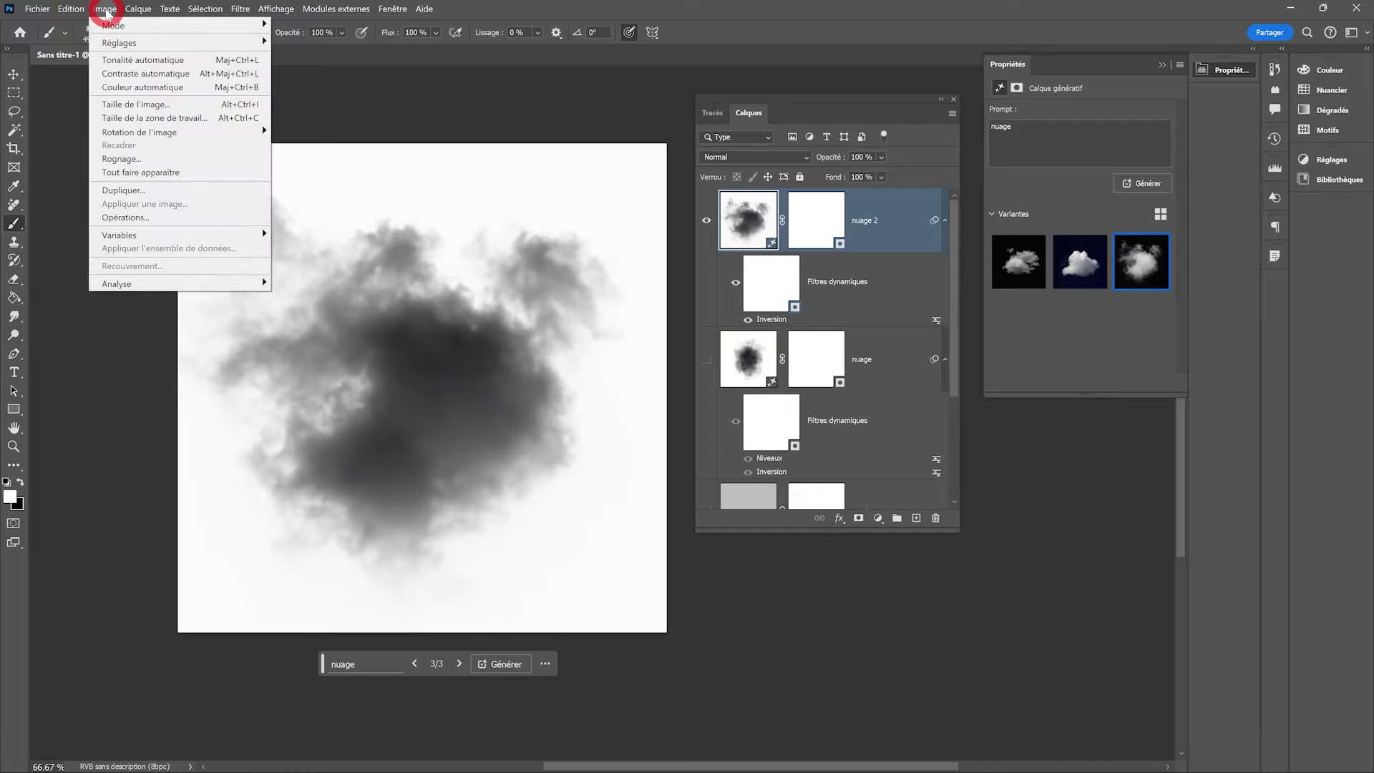
mouse_move(118, 41)
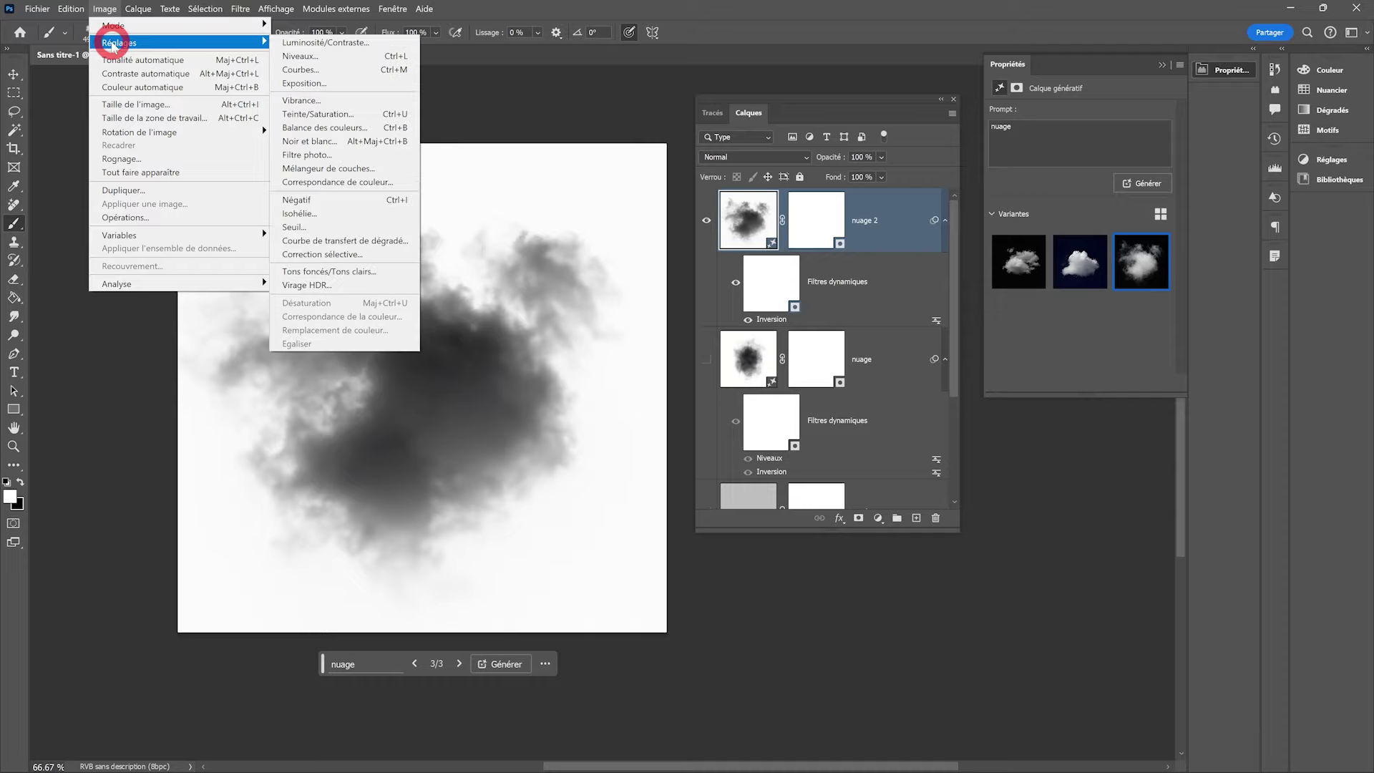
click(306, 55)
drag(830, 358, 830, 360)
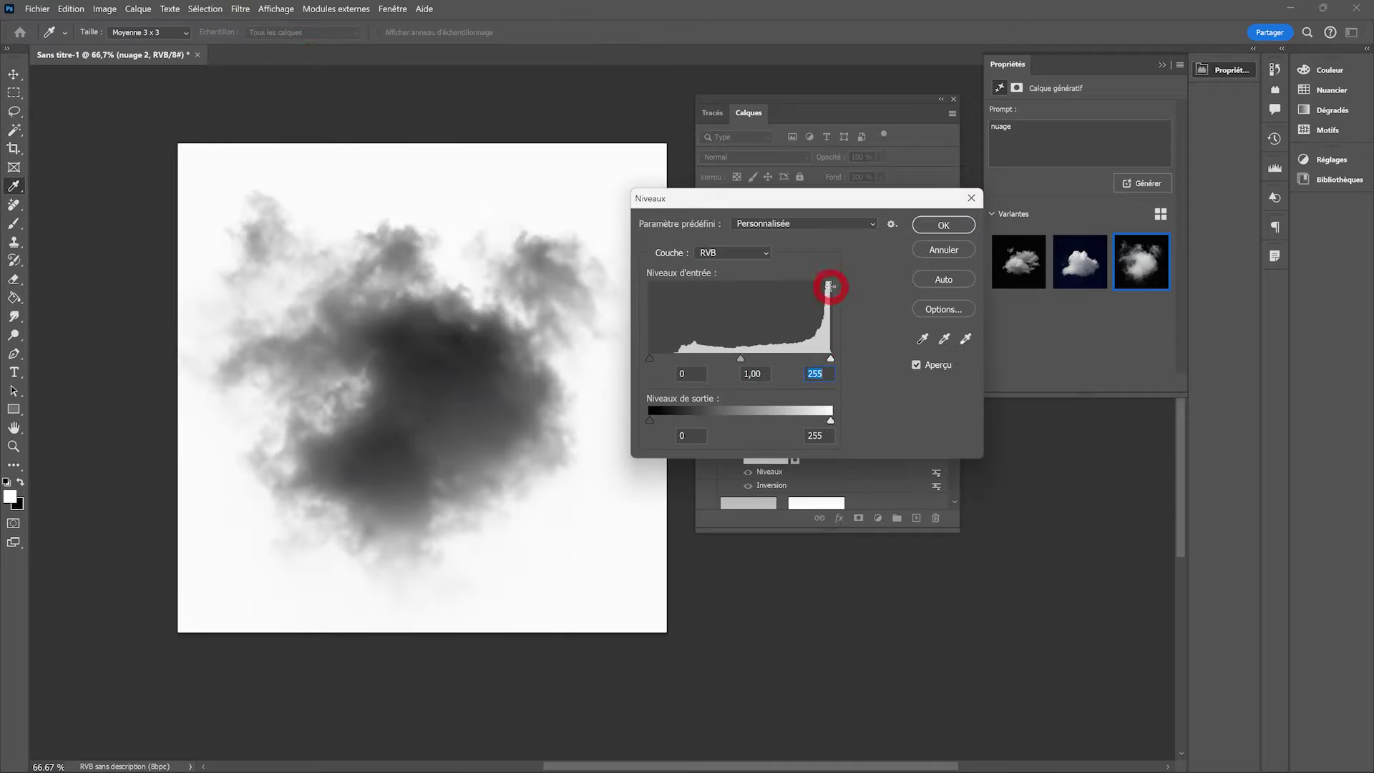
drag(649, 358, 666, 357)
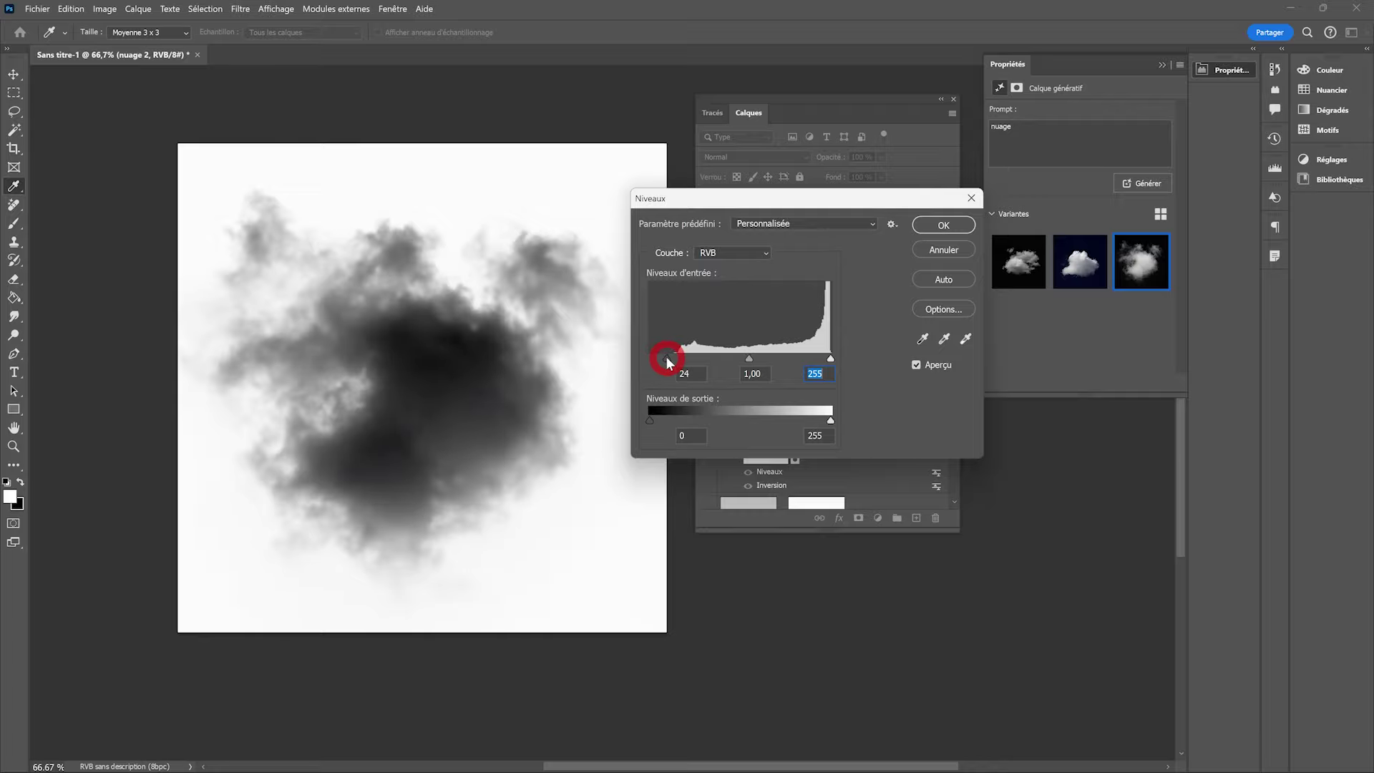
click(943, 226)
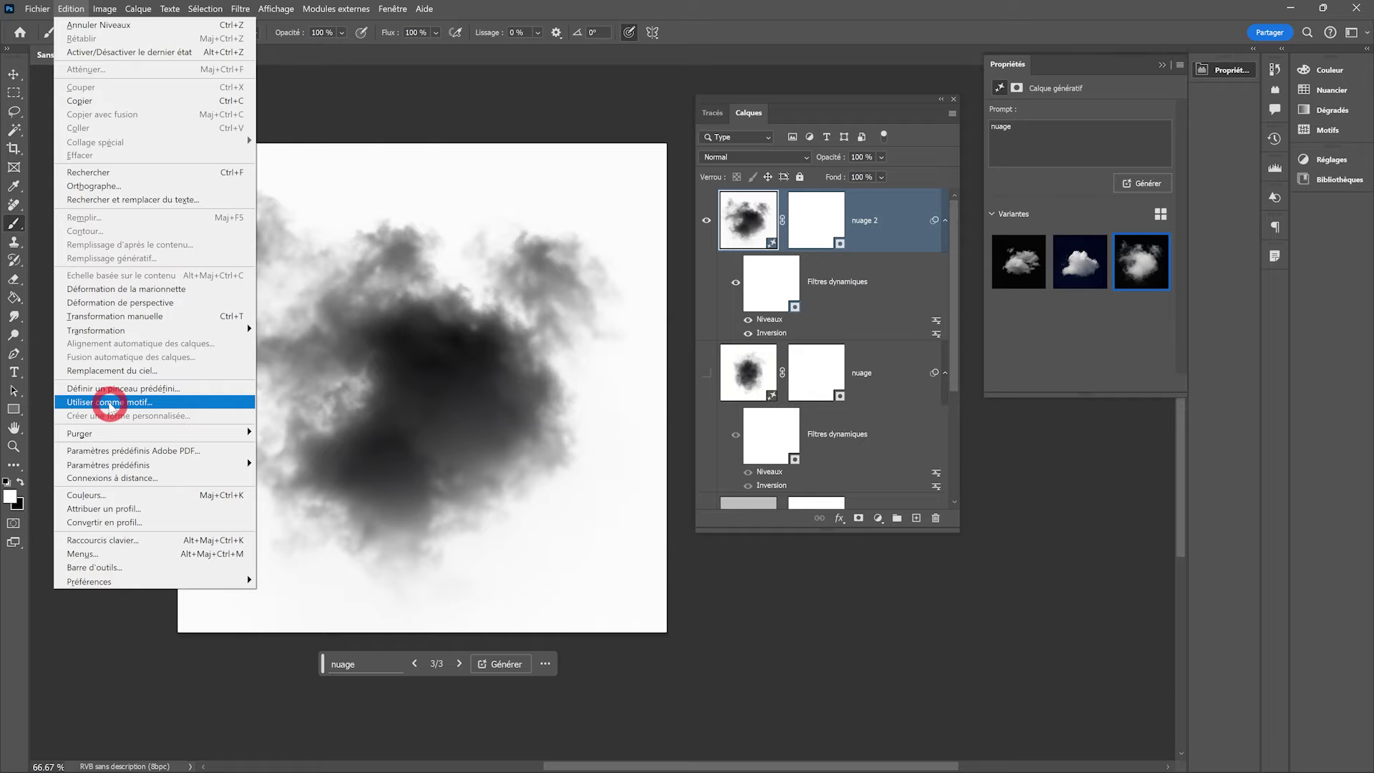
Define the darkened nuage 2 cloud as a new brush preset, nuages02
click(109, 389)
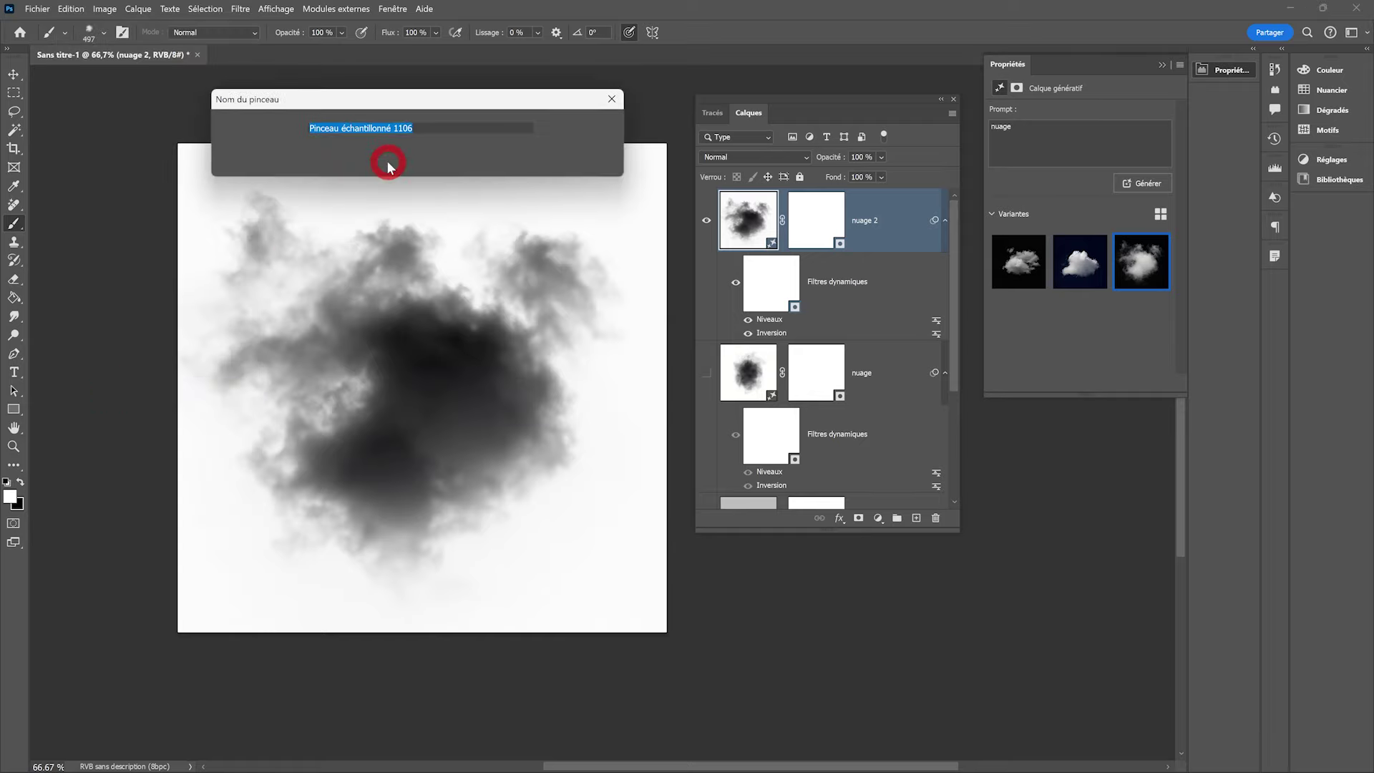
text(nuages)
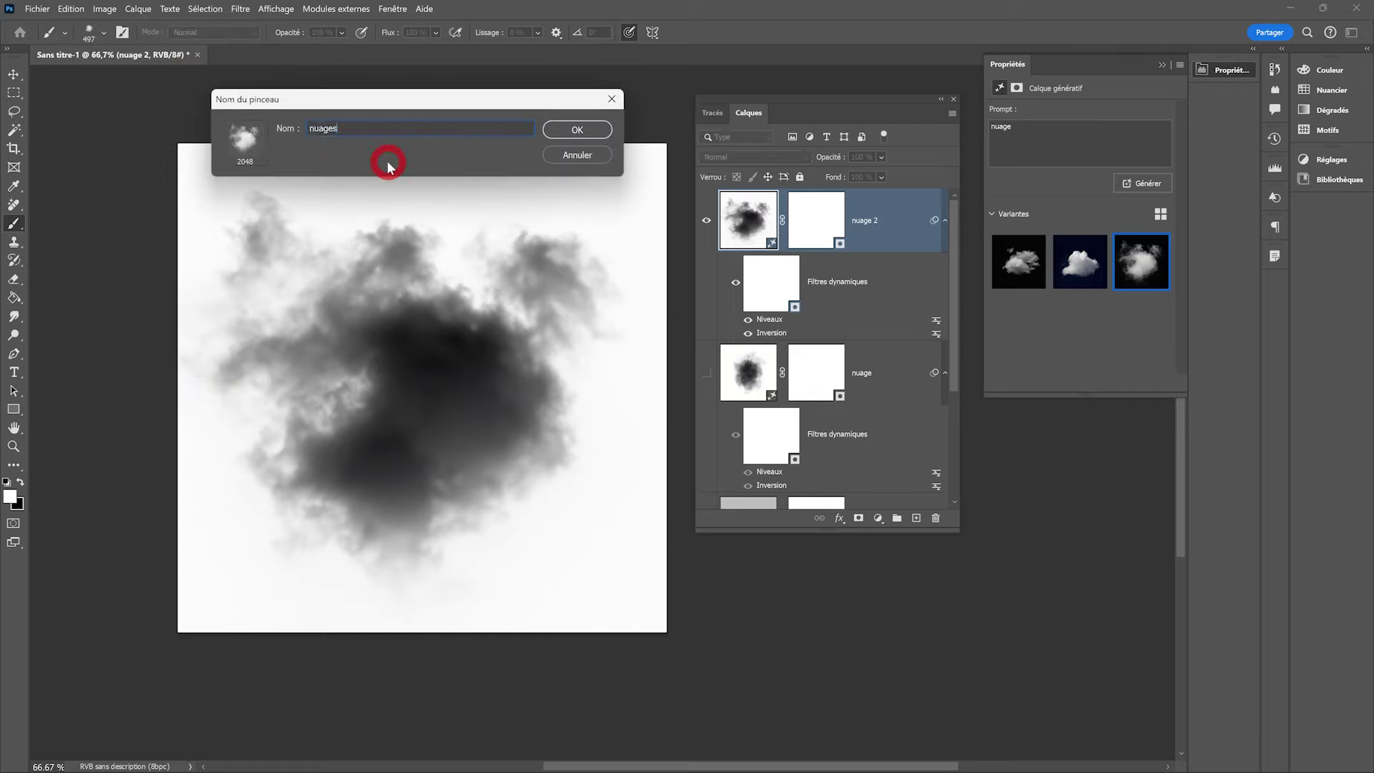
key(Return)
Hide nuage 2 and Calque 1, add a blank layer, and set the cloud brush to 323 px
click(706, 220)
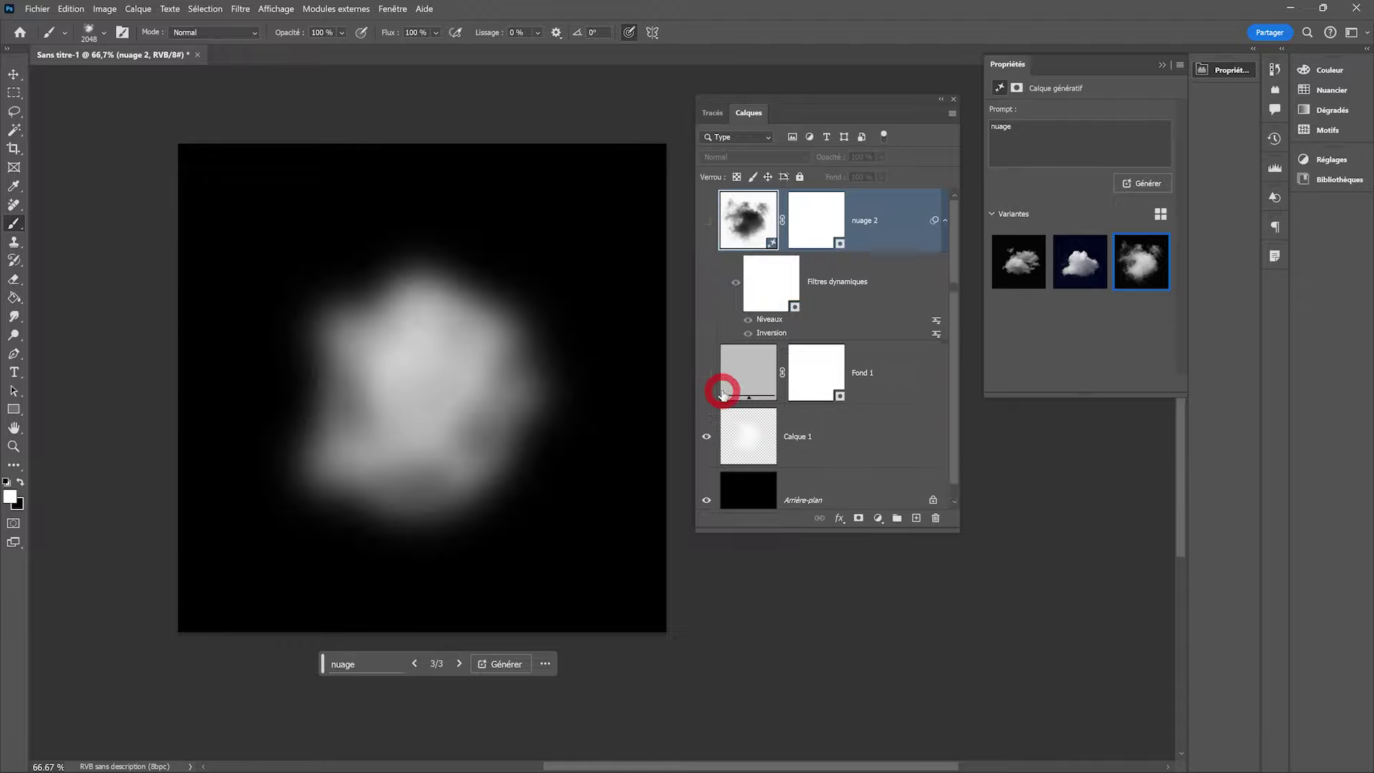
scroll(724, 401, down, 3)
click(707, 415)
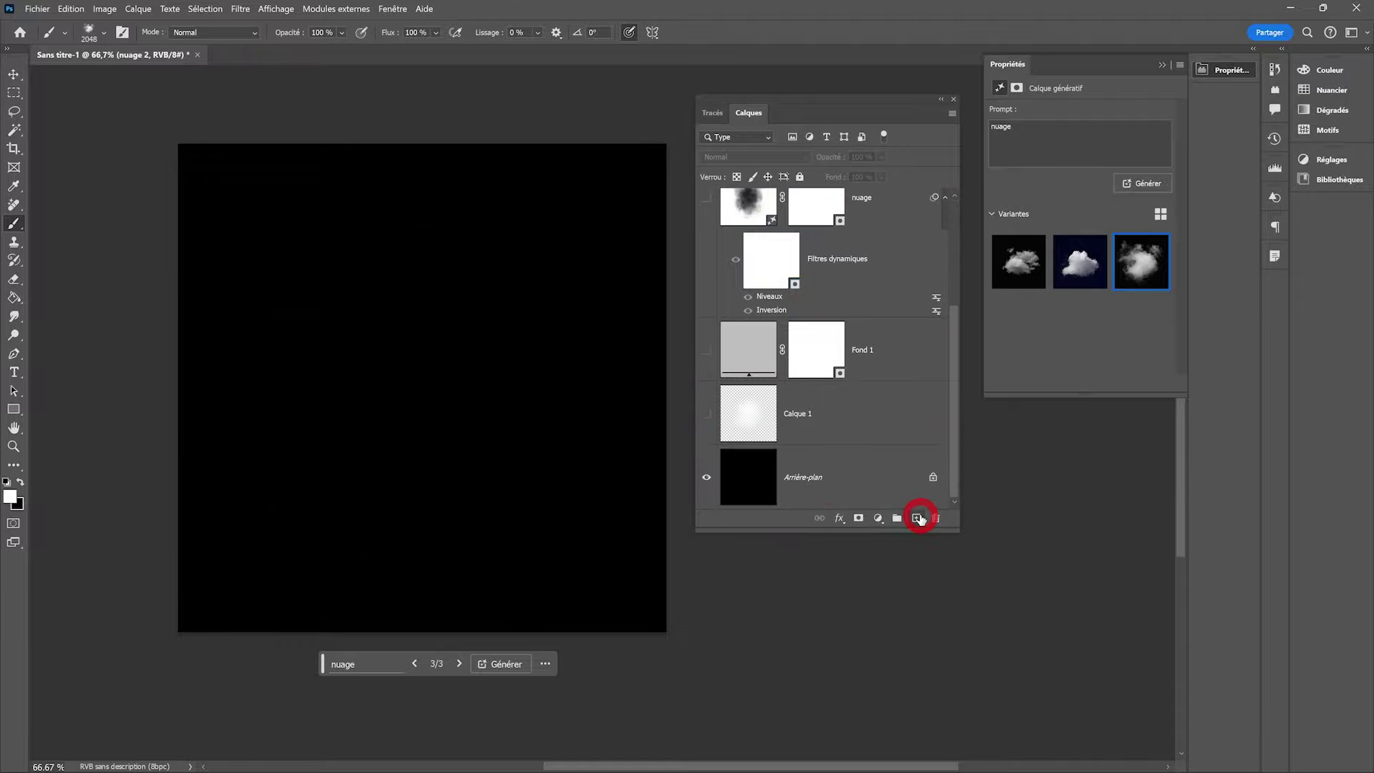
click(919, 519)
right_click(469, 352)
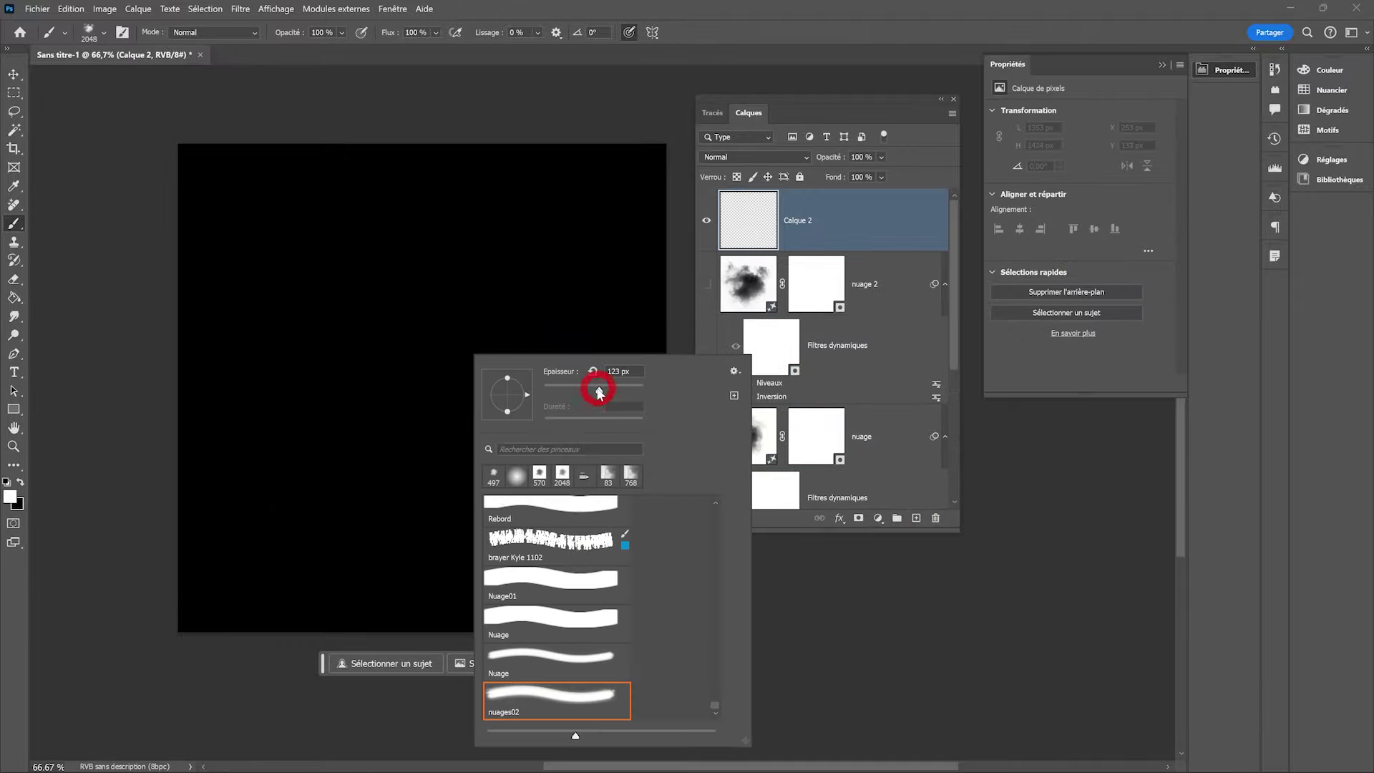
drag(610, 391, 616, 395)
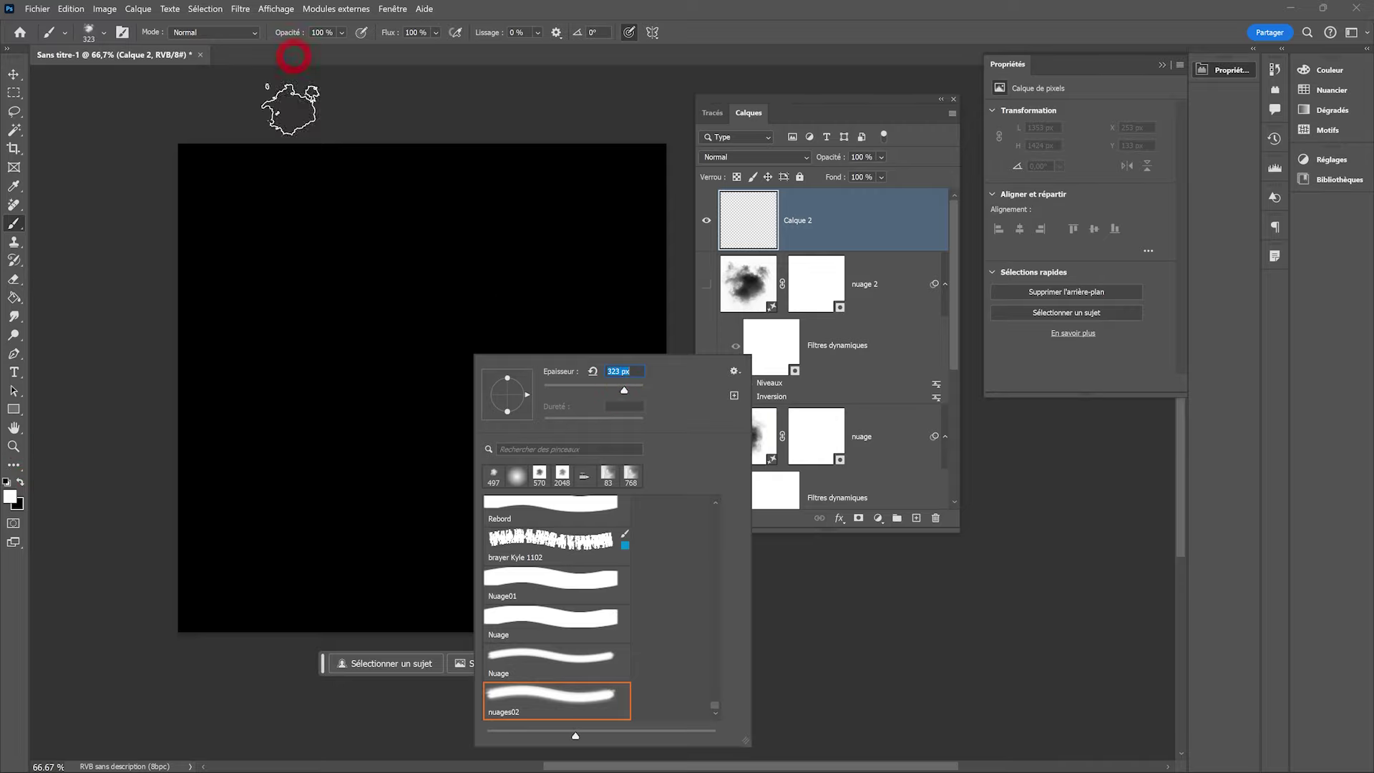
Stamp two cloud dabs, zoom in to inspect, then show nuage 2 and delete the test layer
click(378, 306)
click(451, 368)
ctrl+click(473, 432)
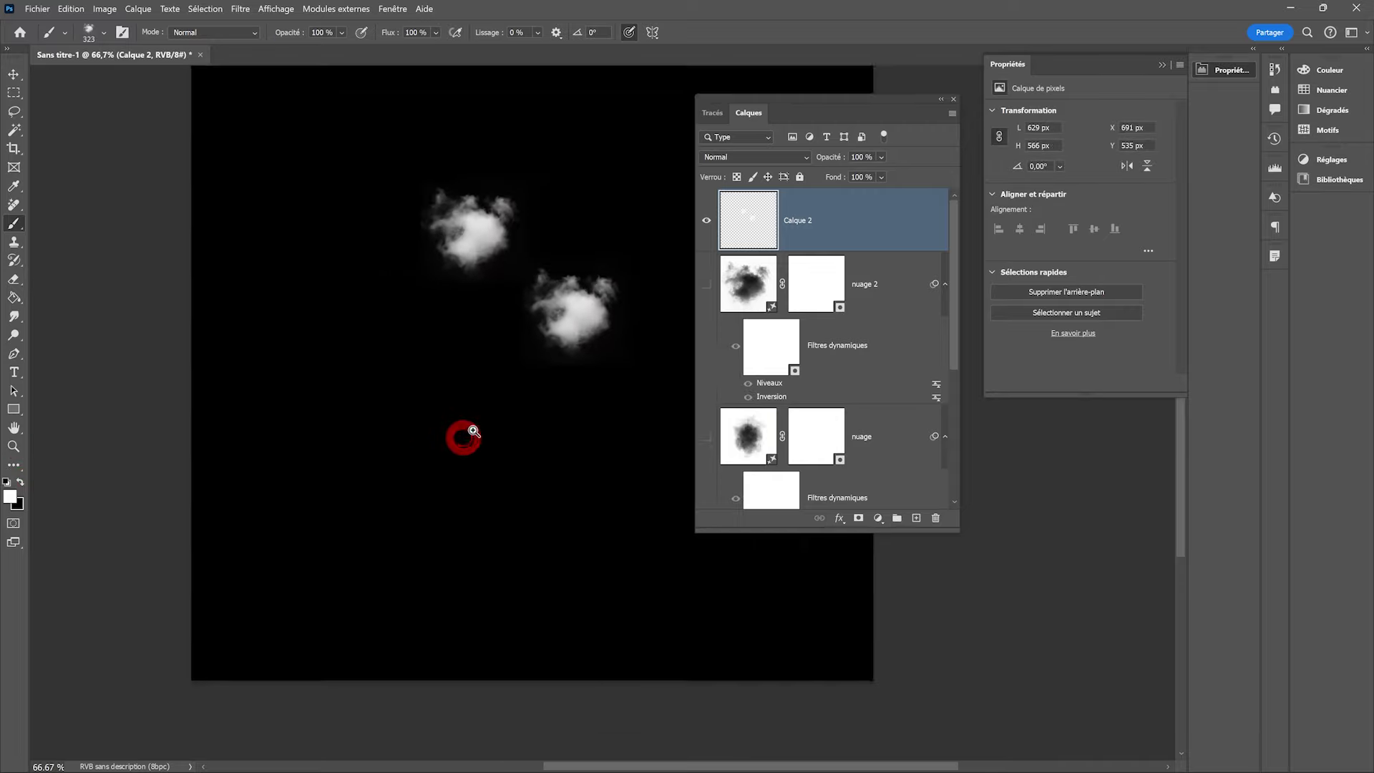
drag(473, 432, 553, 356)
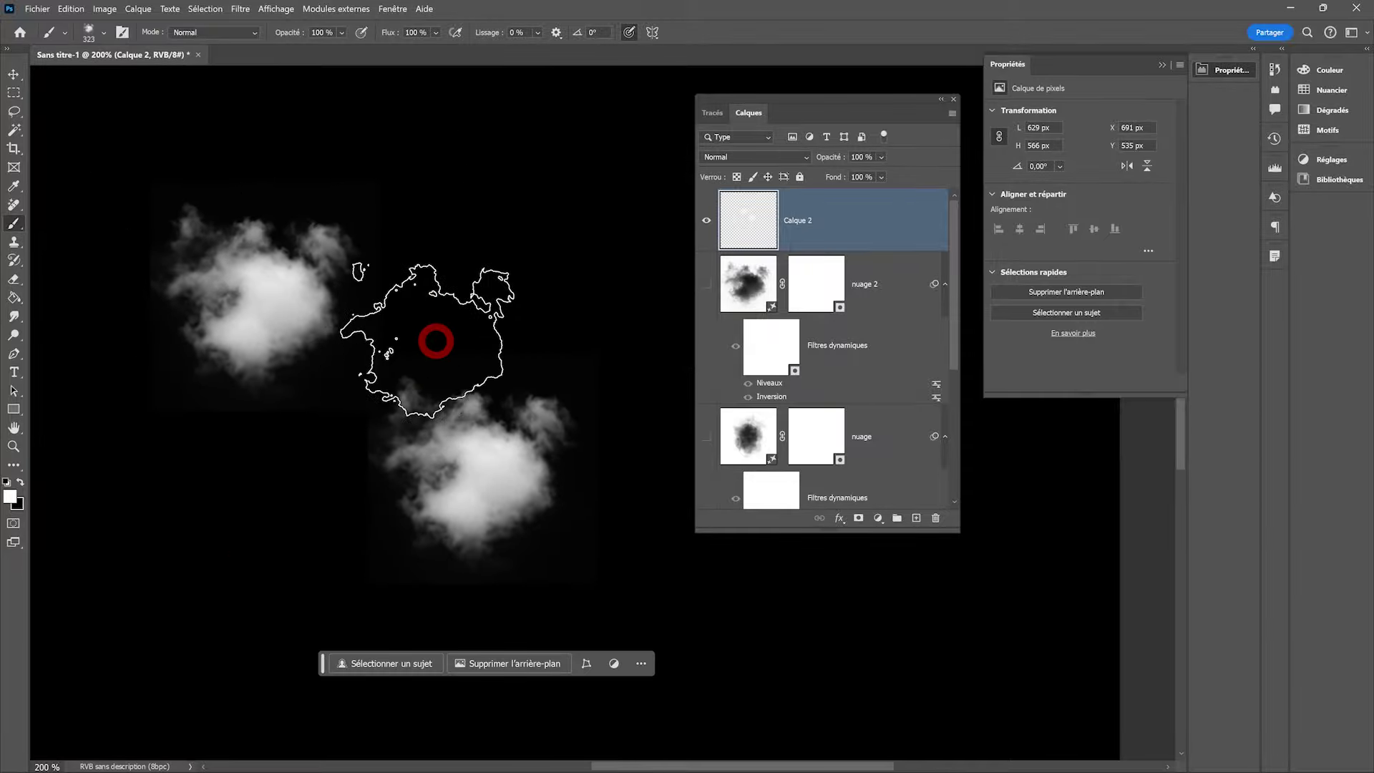
drag(381, 387, 482, 295)
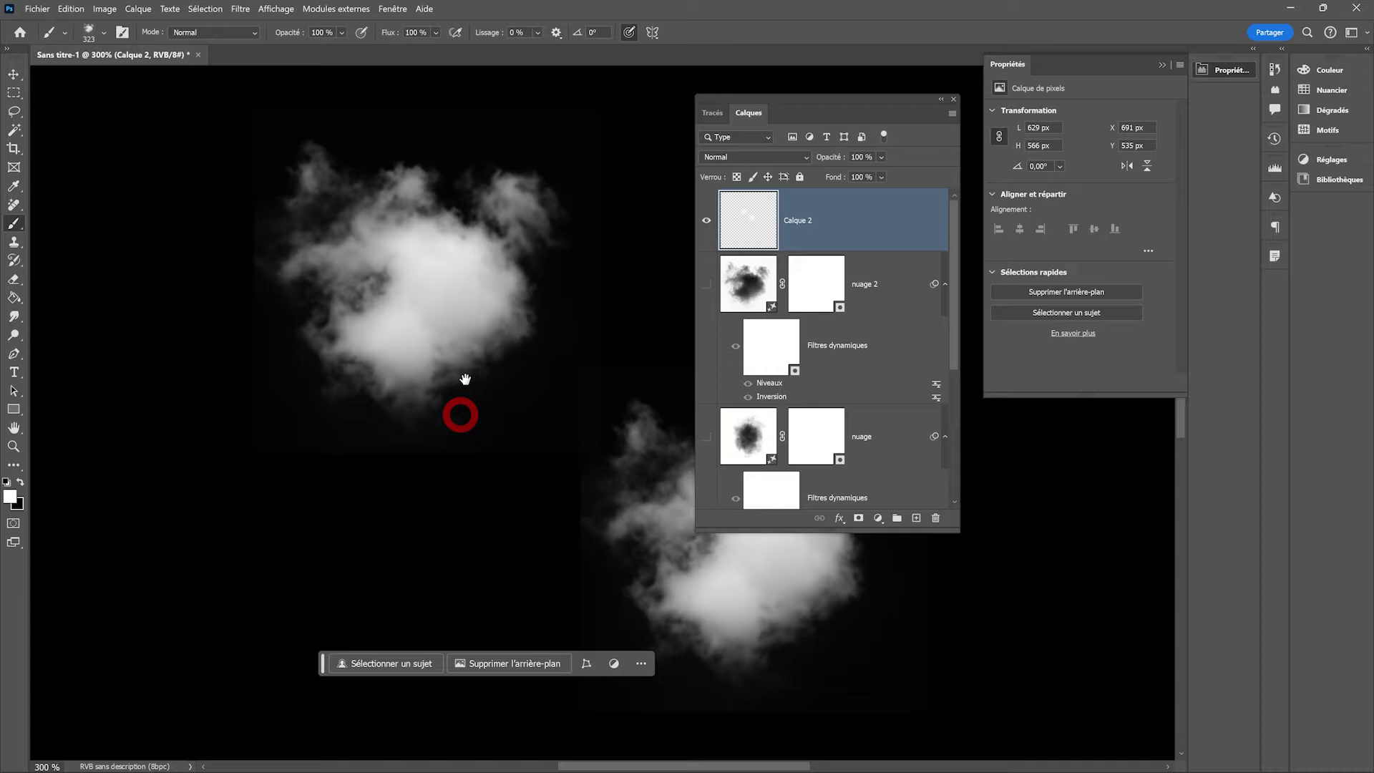
scroll(400, 322, down, 2)
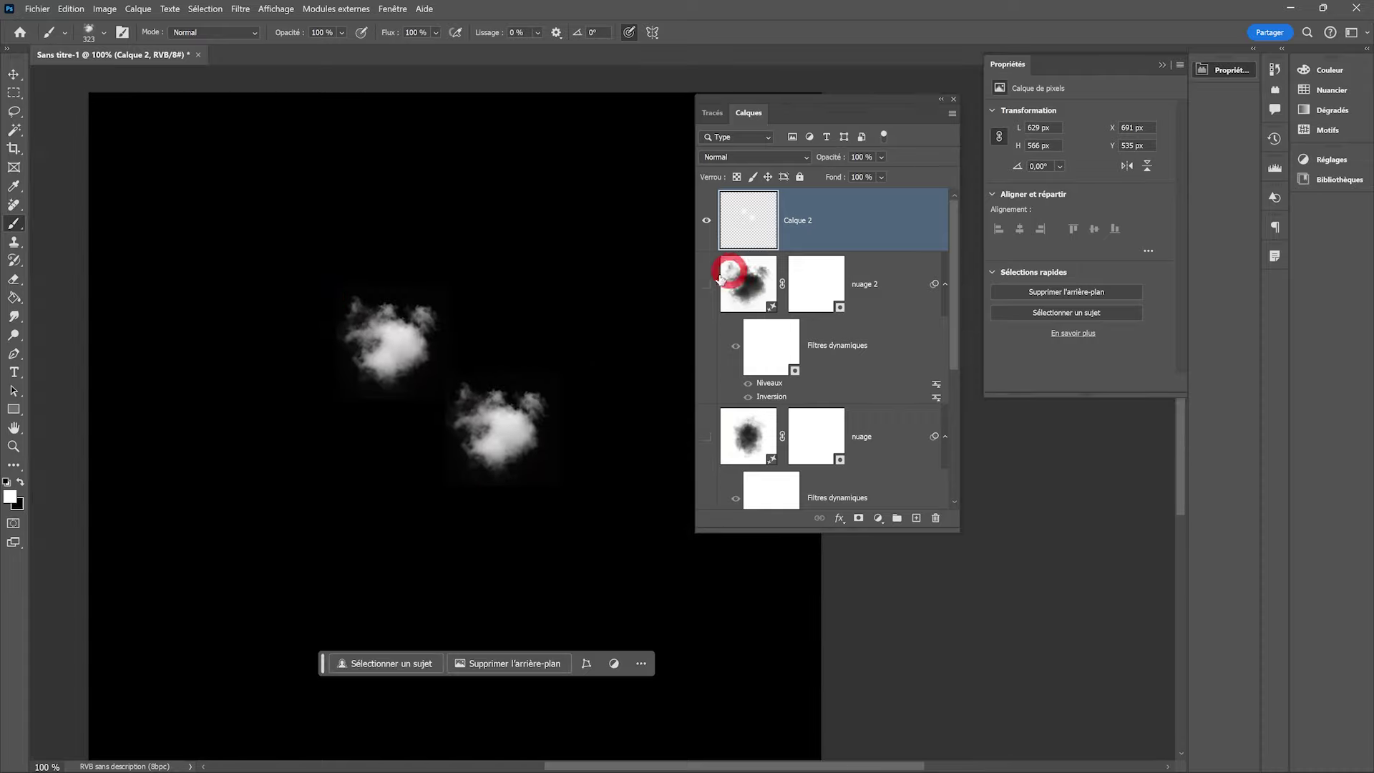
click(706, 284)
drag(852, 222, 936, 518)
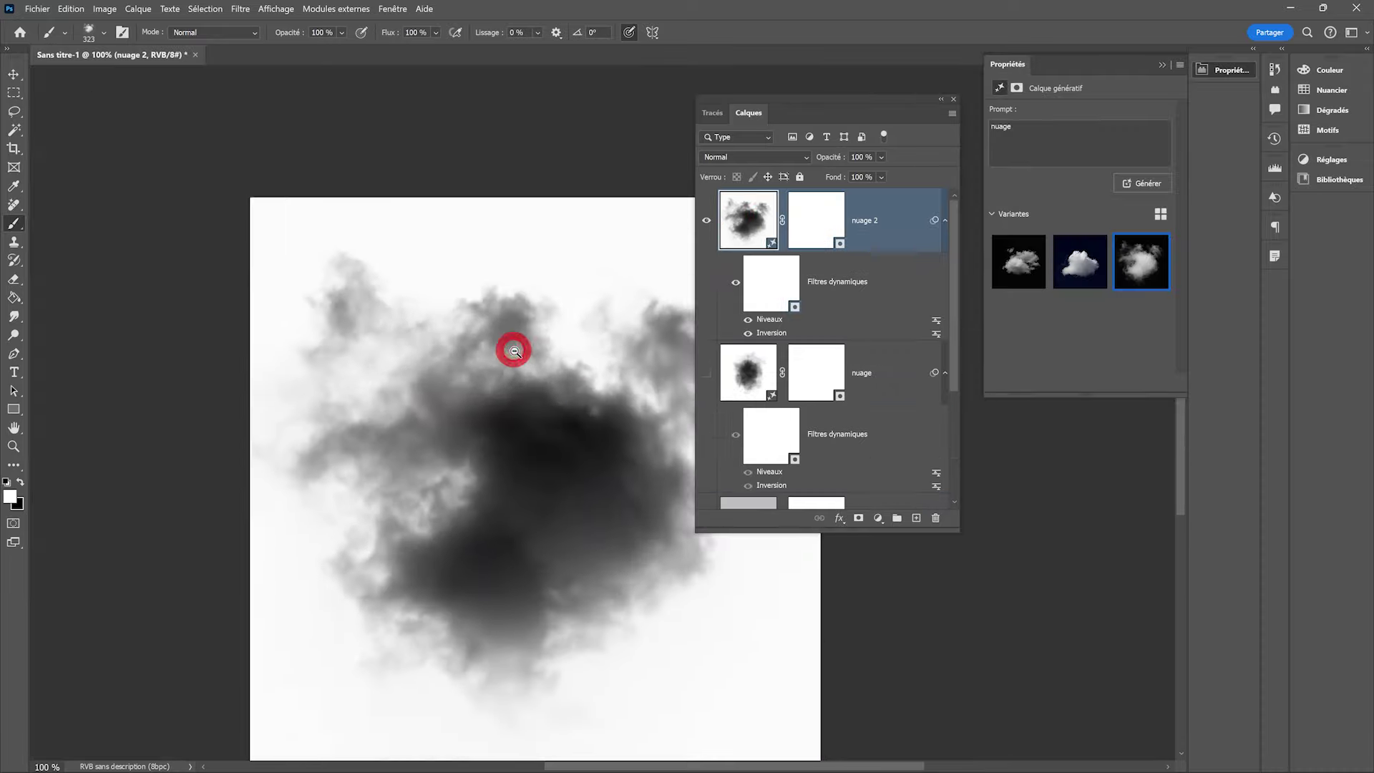
Apply a second Levels adjustment to nuage 2, nudging the white input slider left
ctrl+alt+click(514, 351)
click(104, 8)
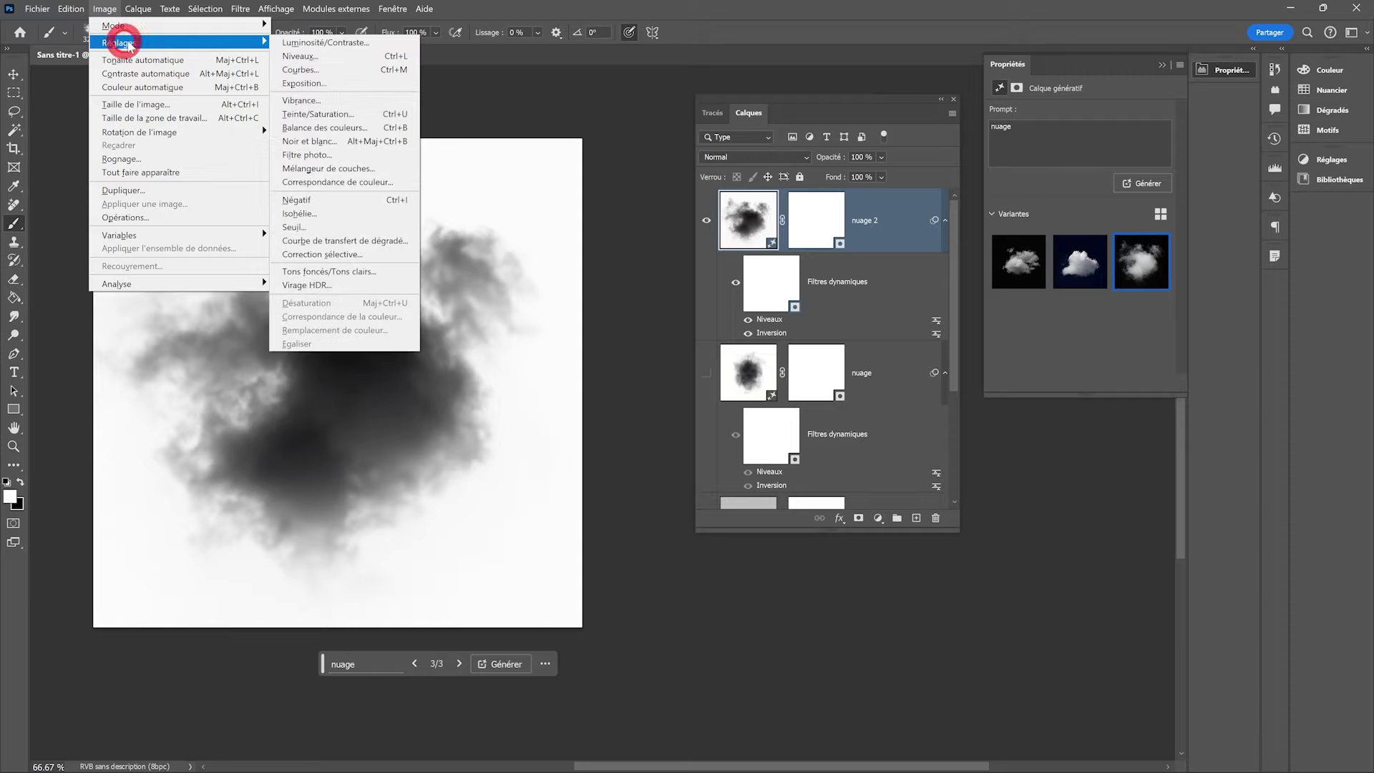
click(300, 55)
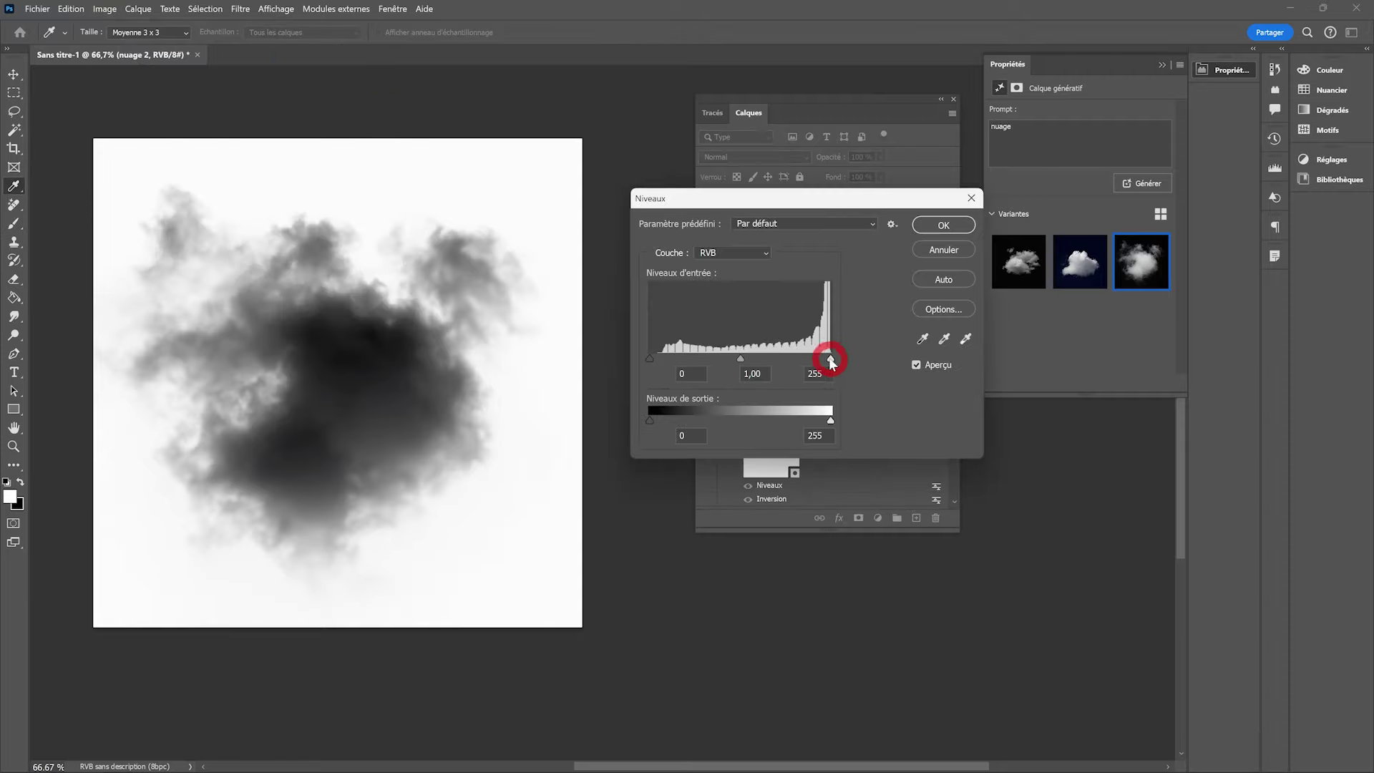
drag(829, 358, 827, 358)
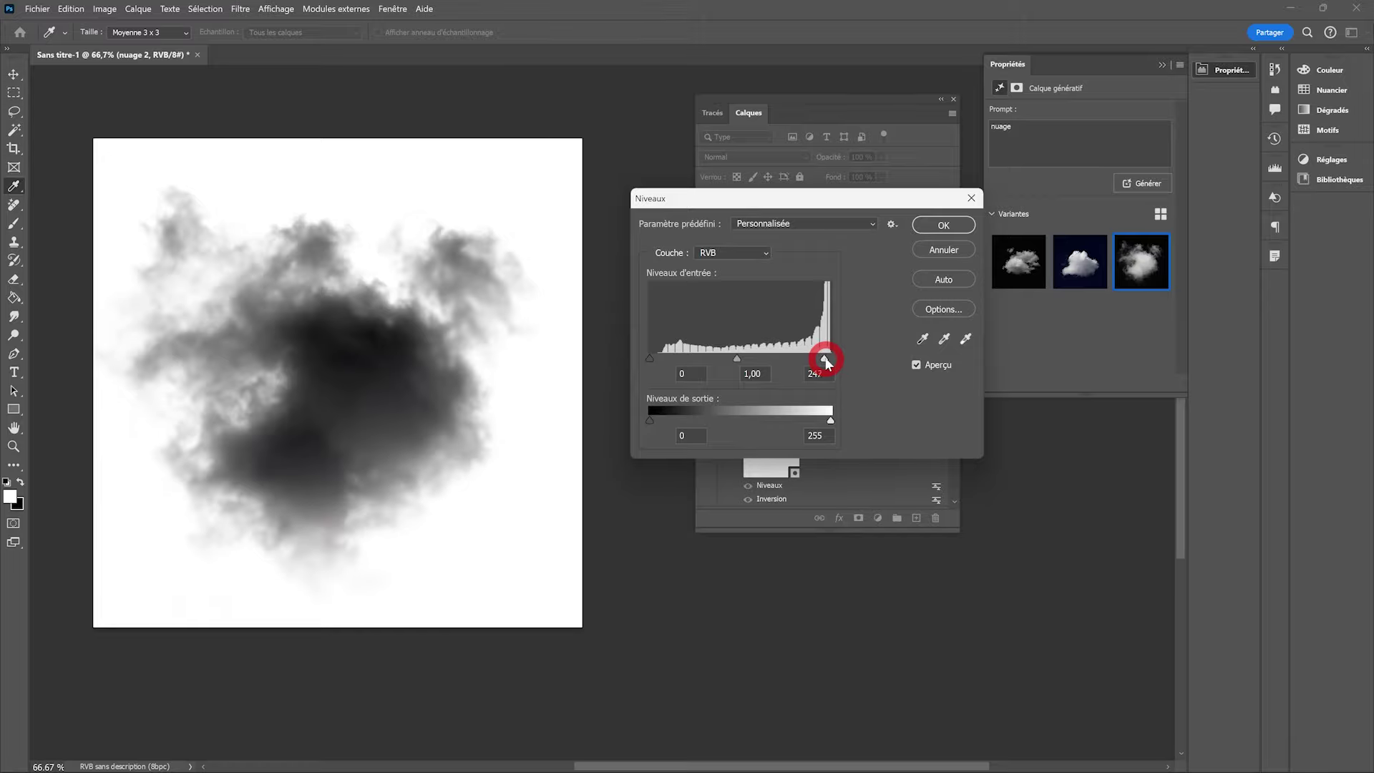
click(943, 224)
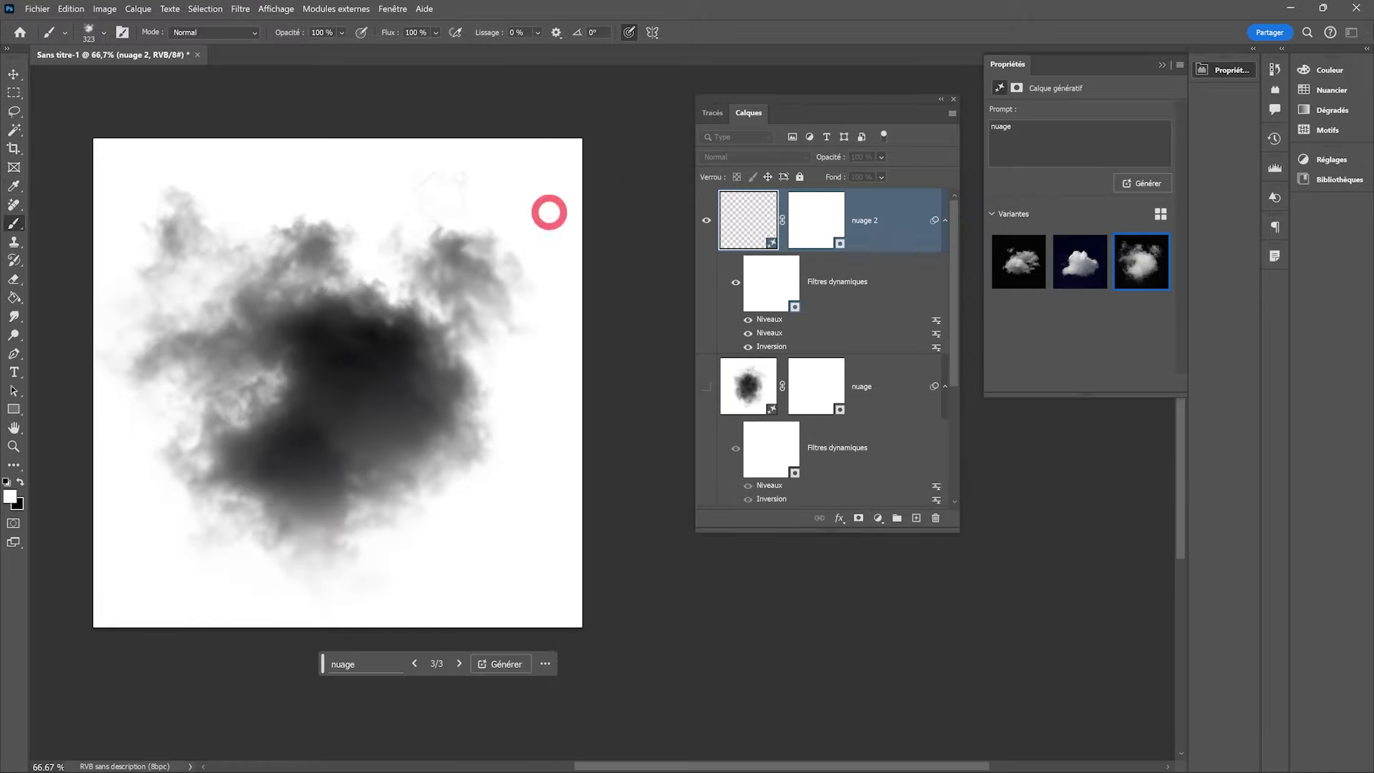
Save the refined nuage 2 cloud as another brush preset
click(71, 8)
click(104, 389)
text(nuage)
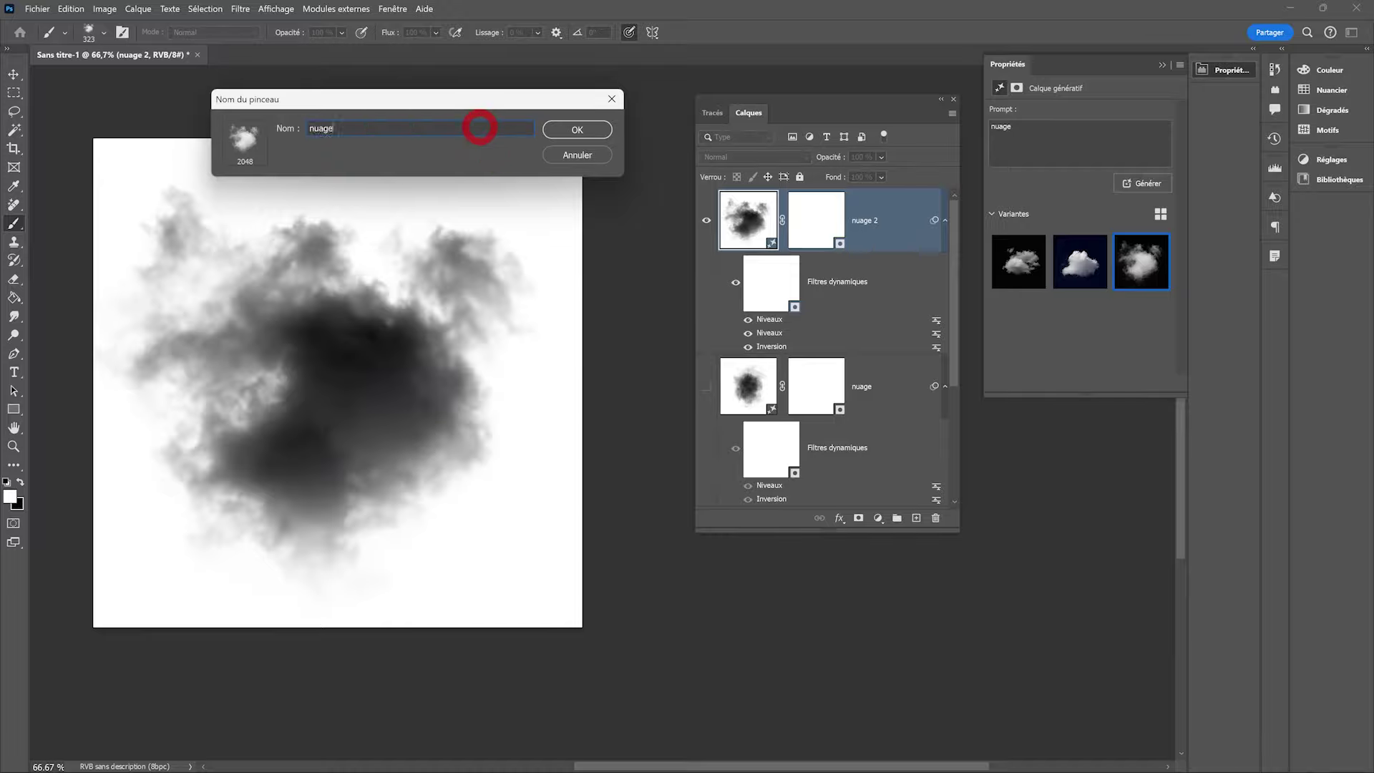
click(577, 129)
Toggle layer visibility, add a new layer, and stamp the cloud brush onto the black canvas
click(706, 220)
click(707, 387)
click(915, 518)
click(329, 365)
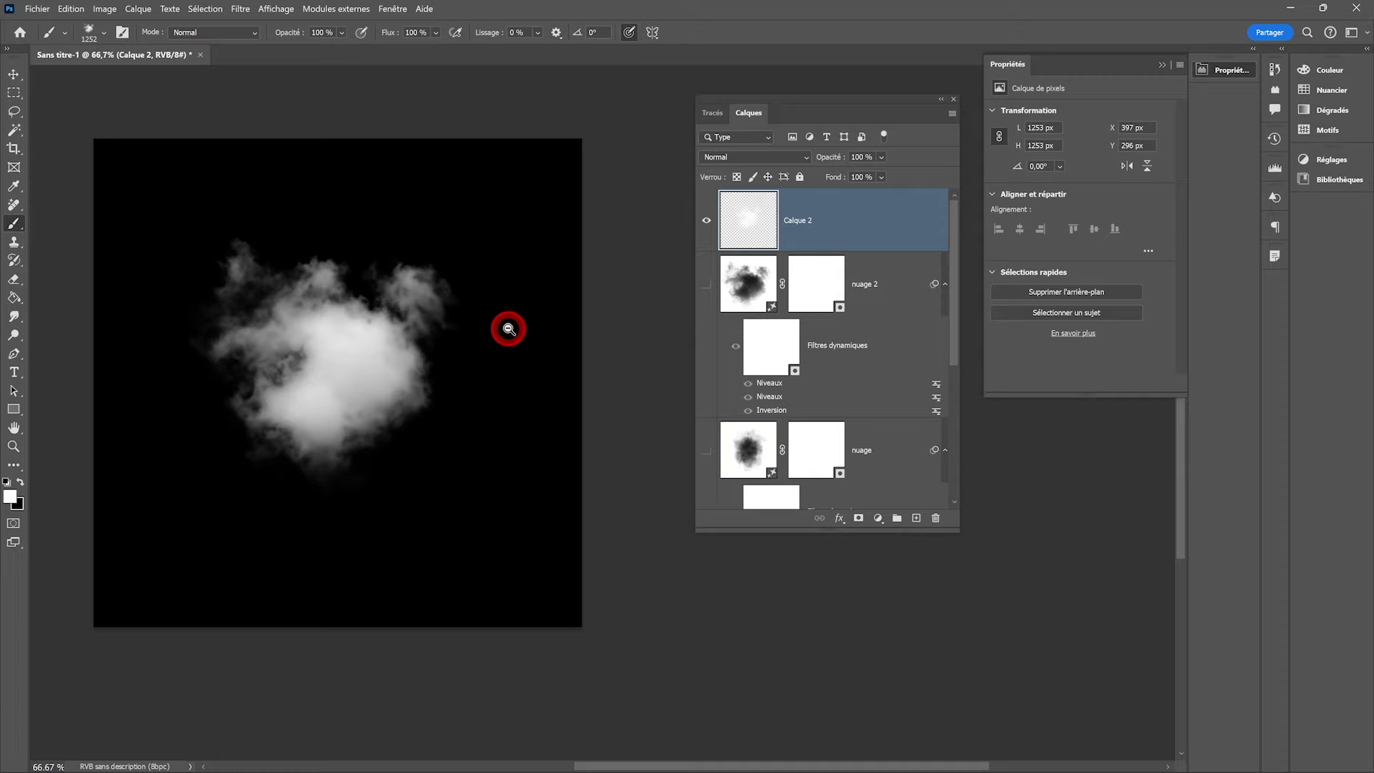
key(ctrl+minus)
drag(568, 367, 457, 272)
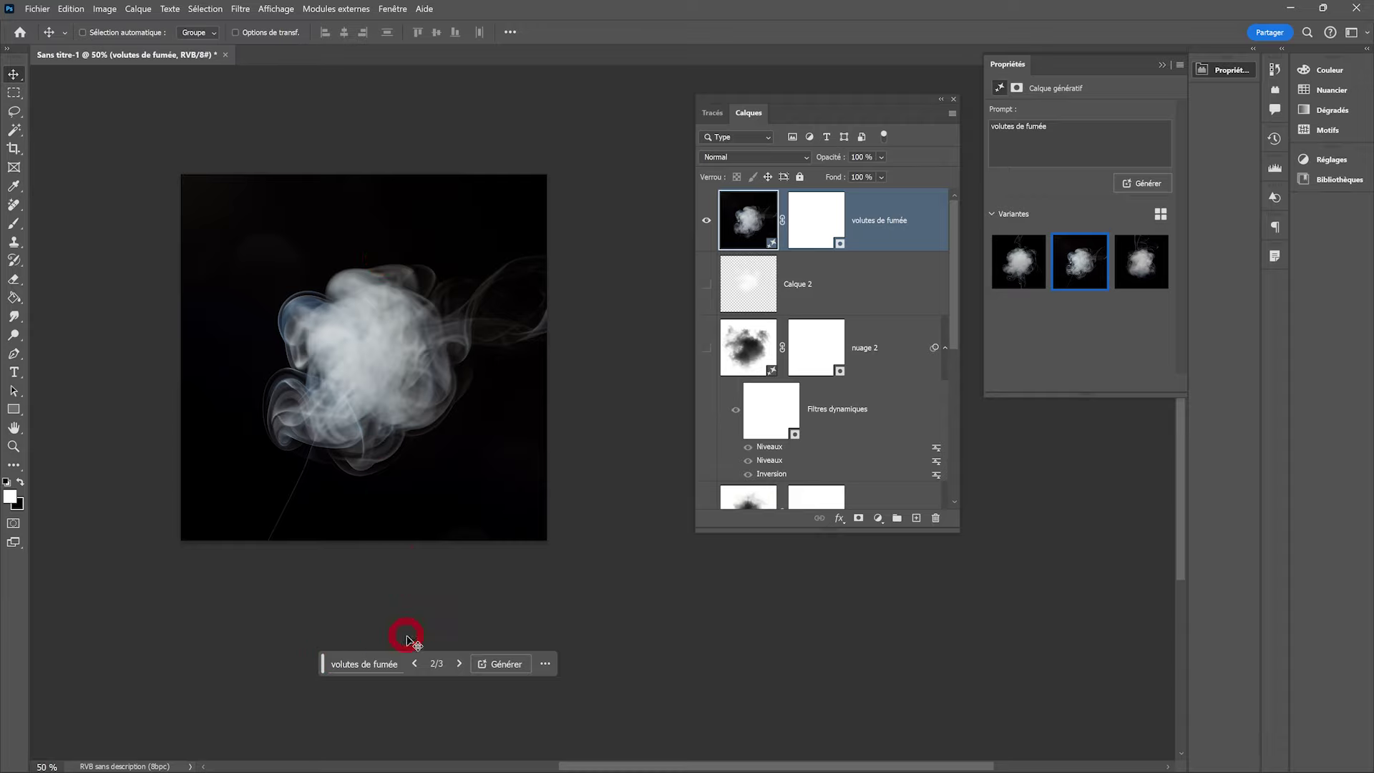
Preview smoke variant 3/3, return to variant 1/3, then hide the 'volutes de fumée' layer
click(459, 663)
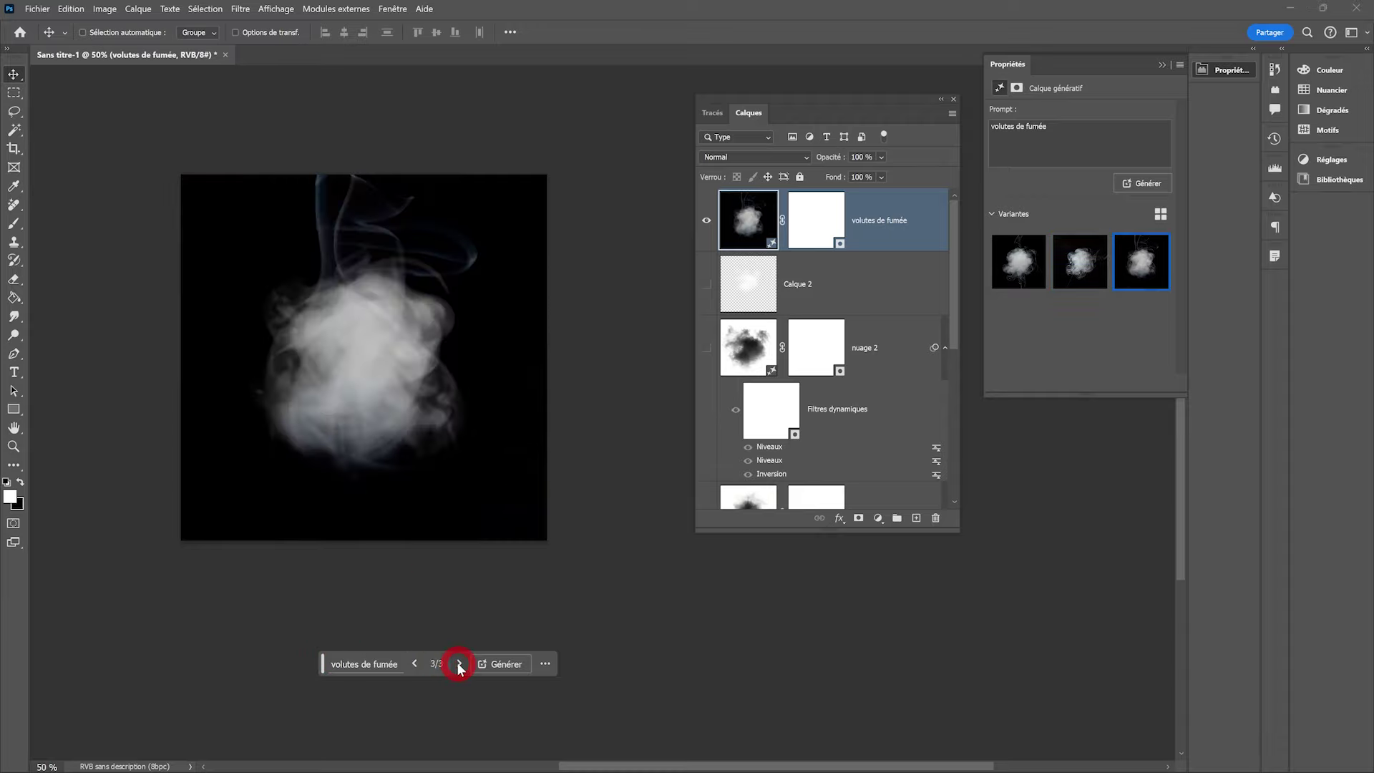
click(415, 664)
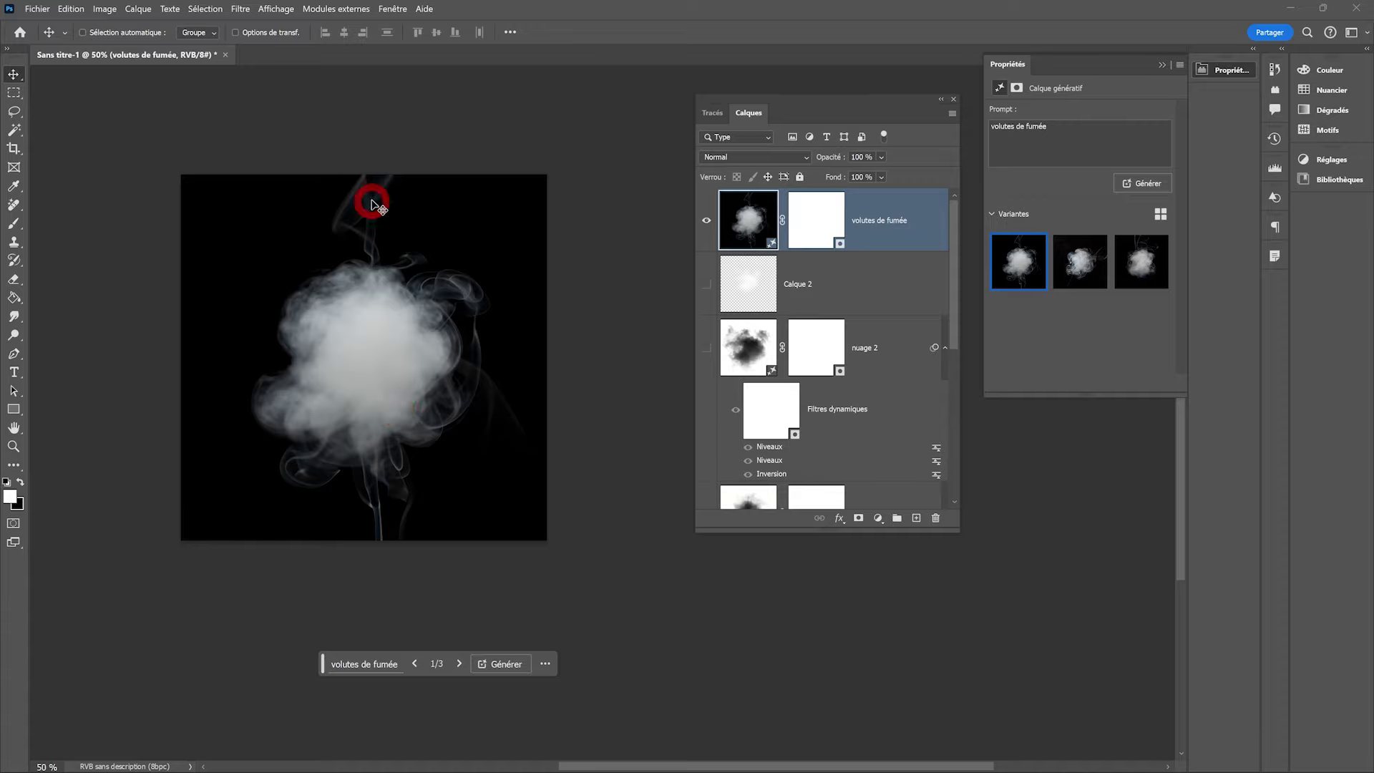
key(ctrl+comma)
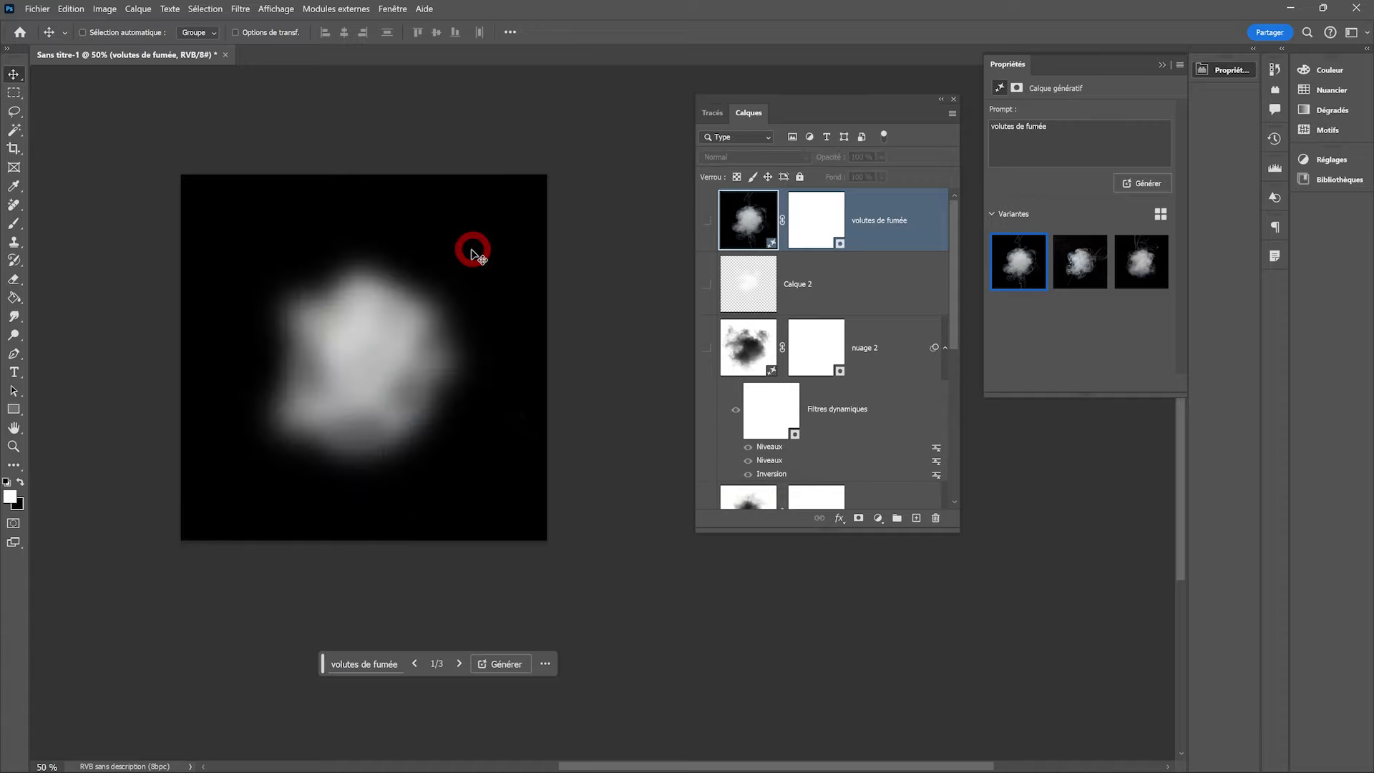
Load the saved 'Couche 50%' channel as the selection over the cloud
click(204, 13)
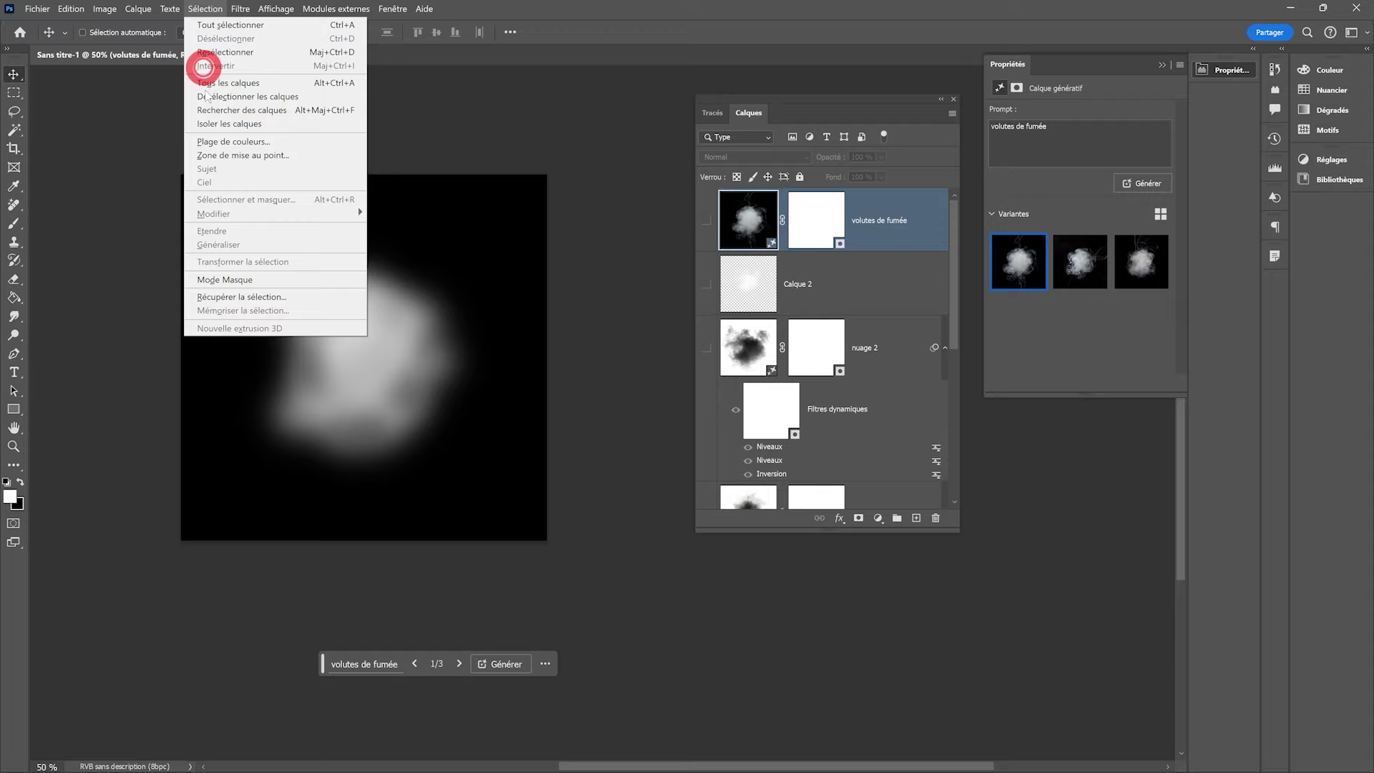
click(218, 300)
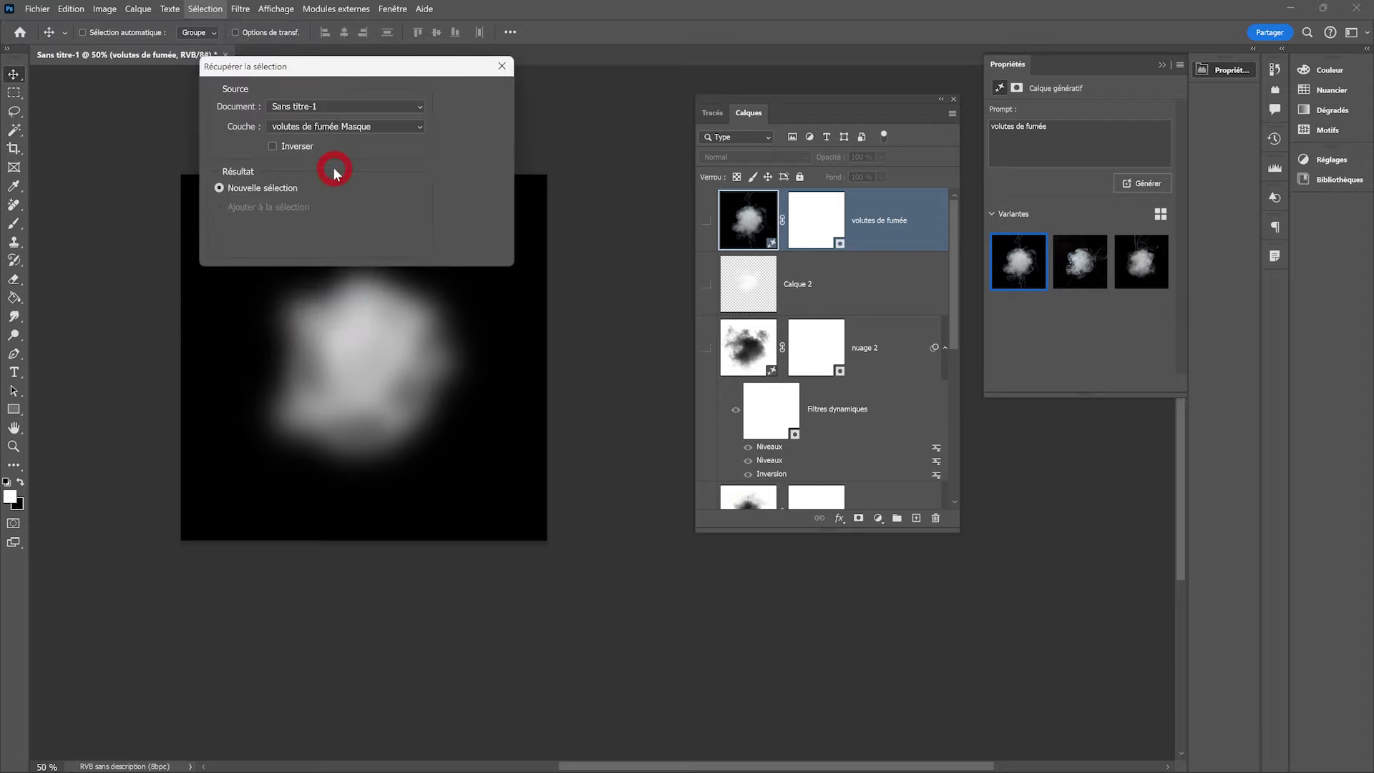
click(312, 126)
click(293, 176)
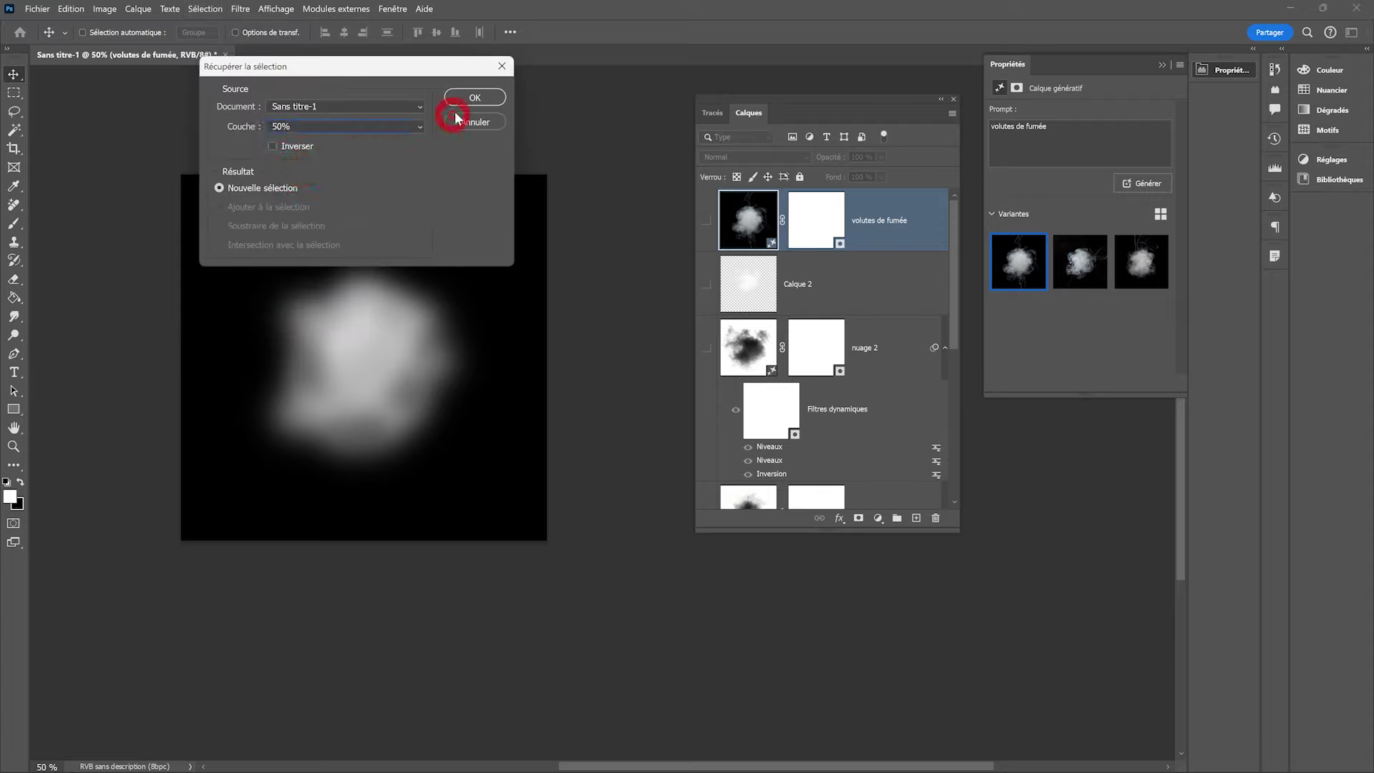
click(472, 100)
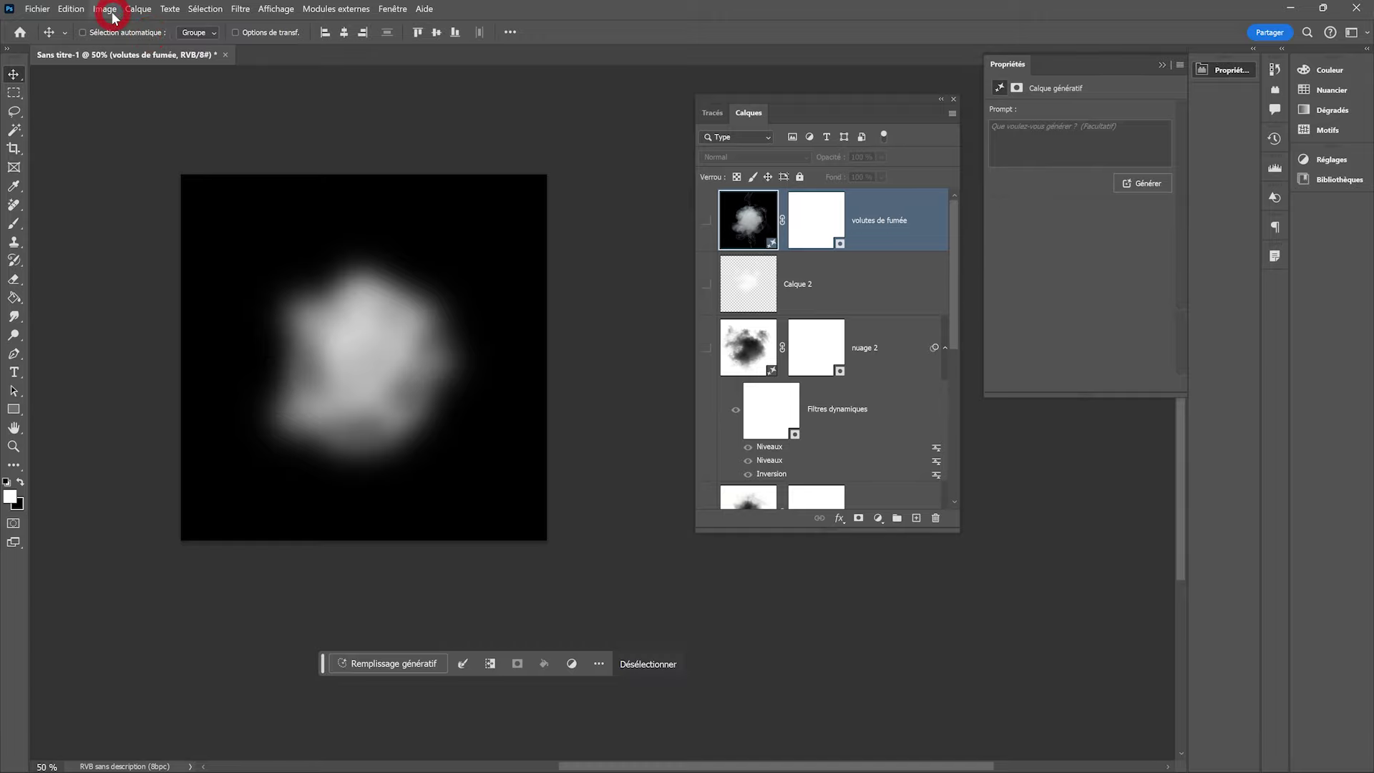
Contract the selection by 100 pixels, dismissing the faint-selection warning
click(205, 9)
mouse_move(215, 212)
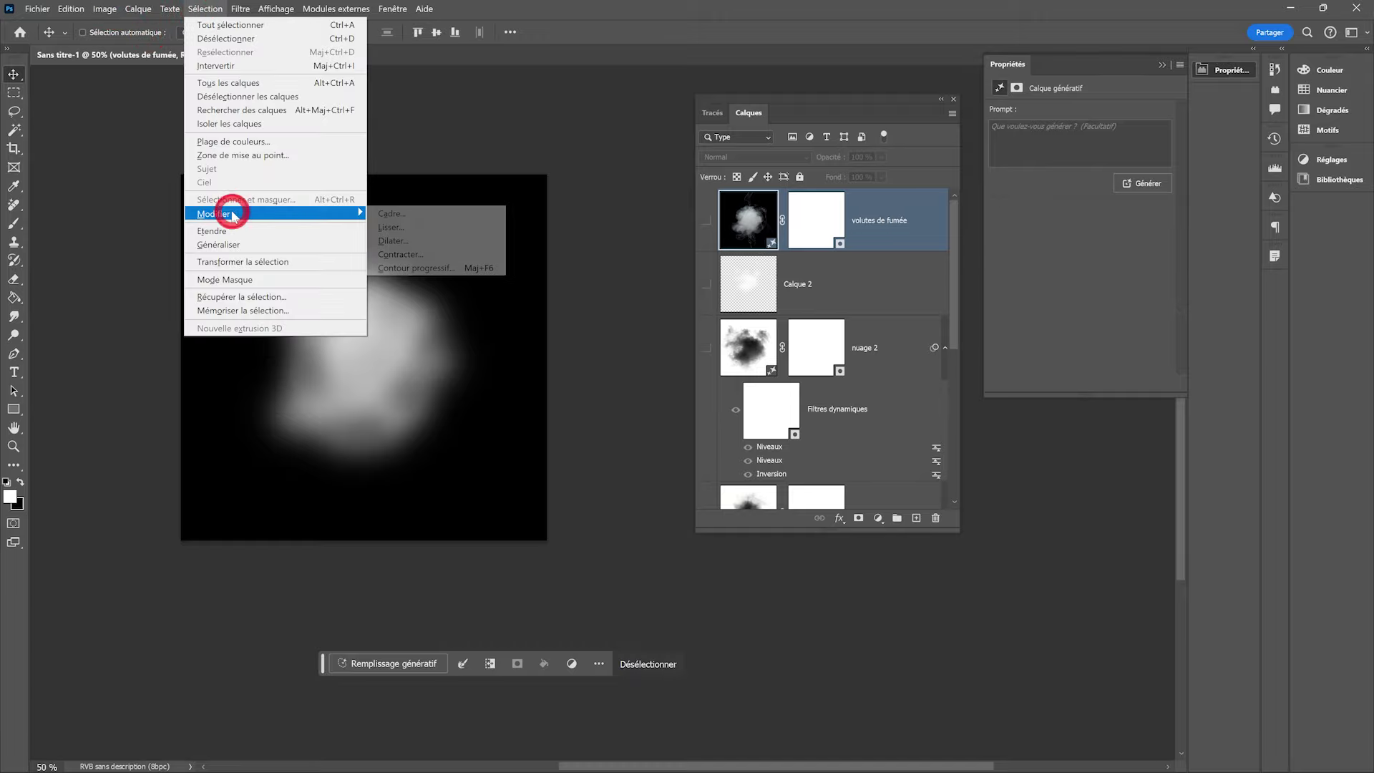
click(412, 255)
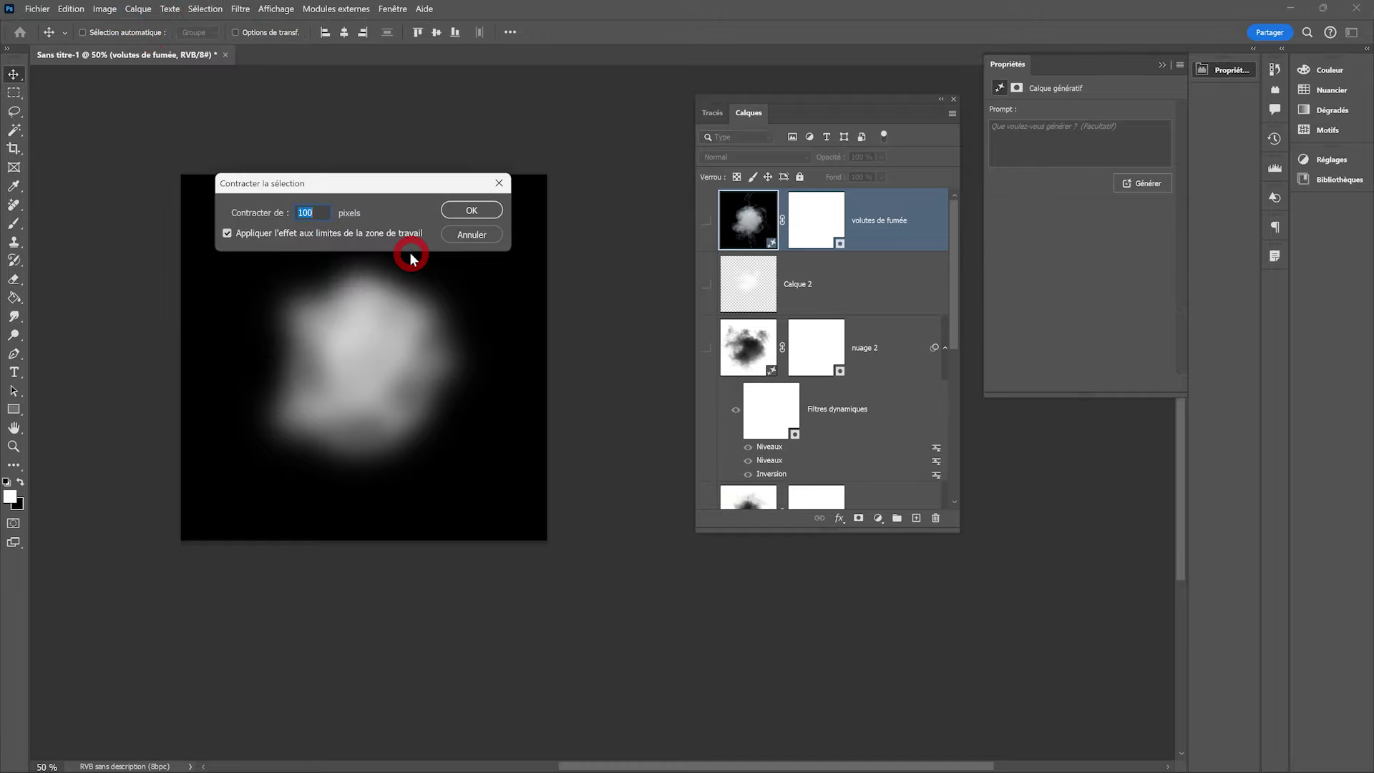
click(474, 211)
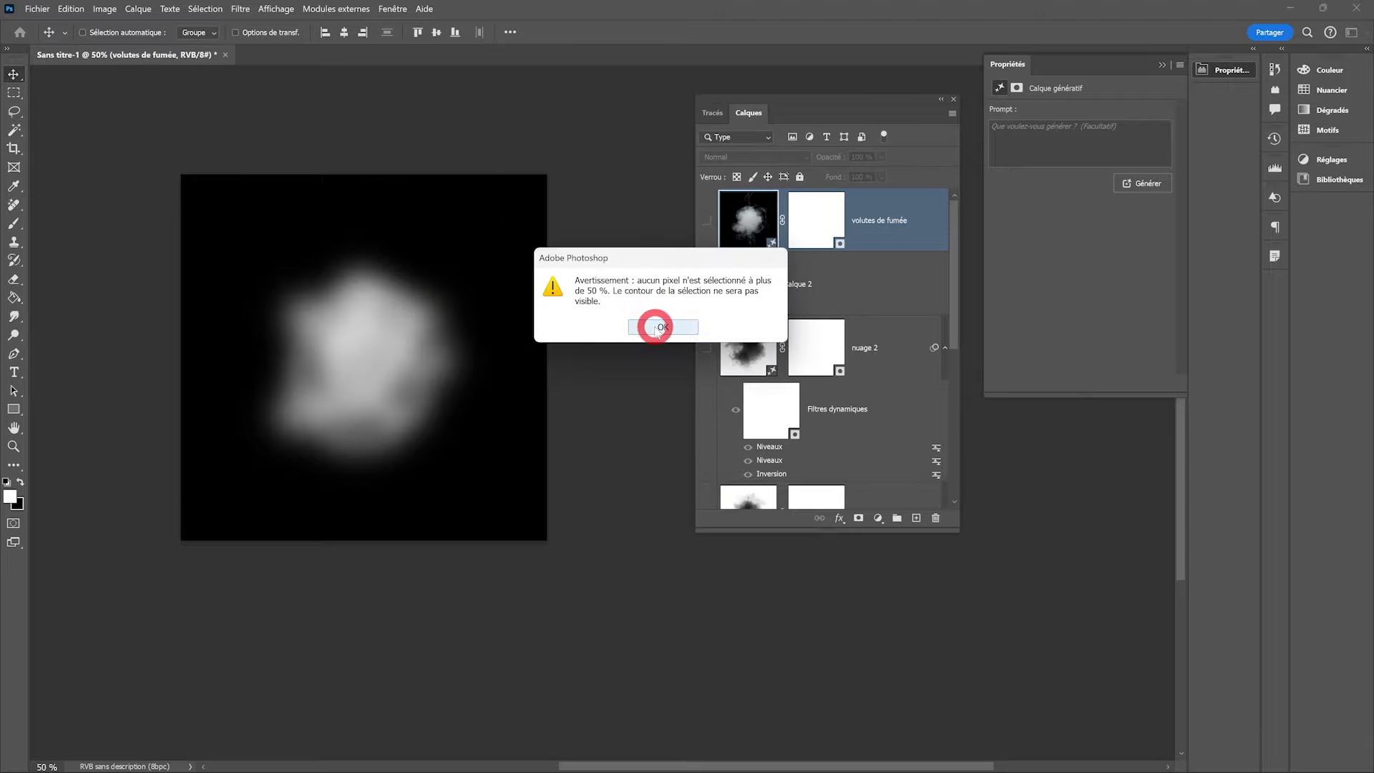
click(656, 326)
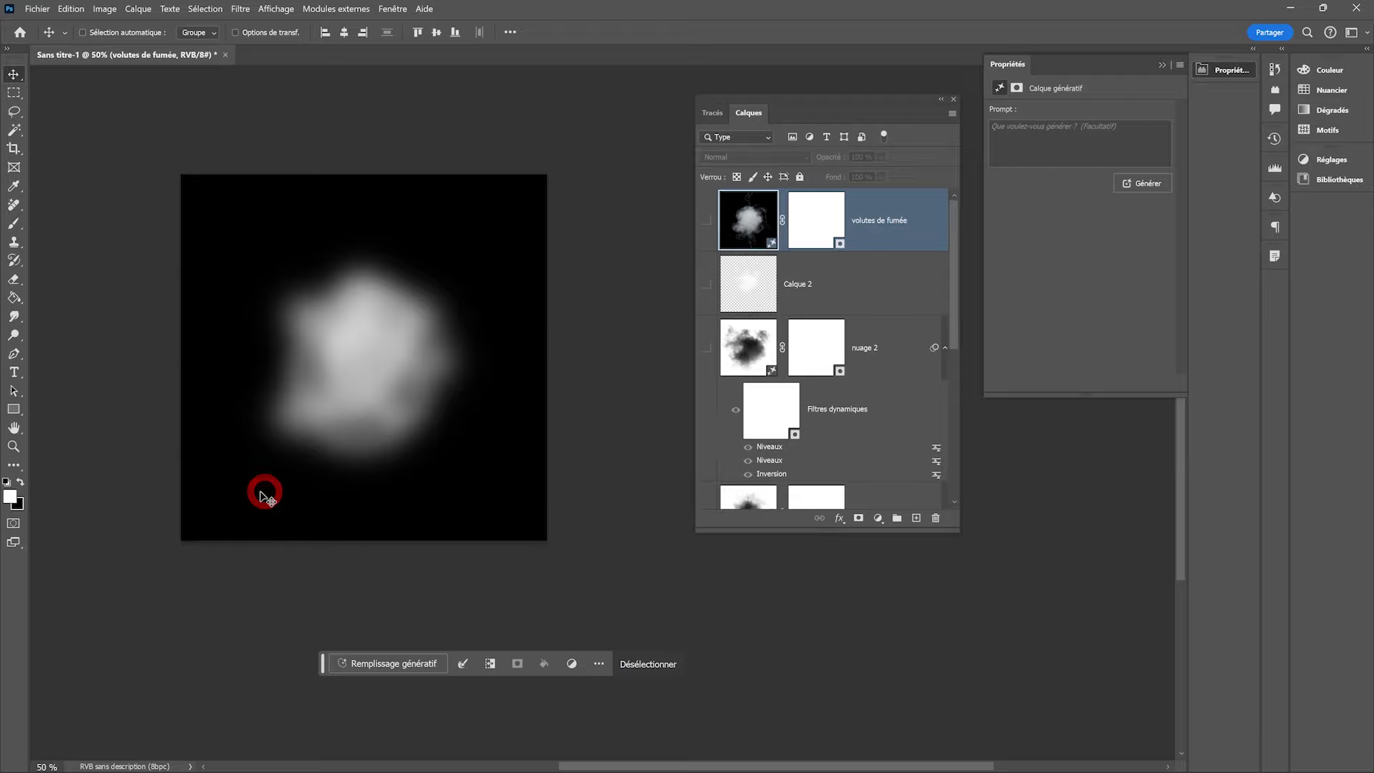
Feather the selection edge with a 100-pixel radius
click(205, 13)
mouse_move(246, 213)
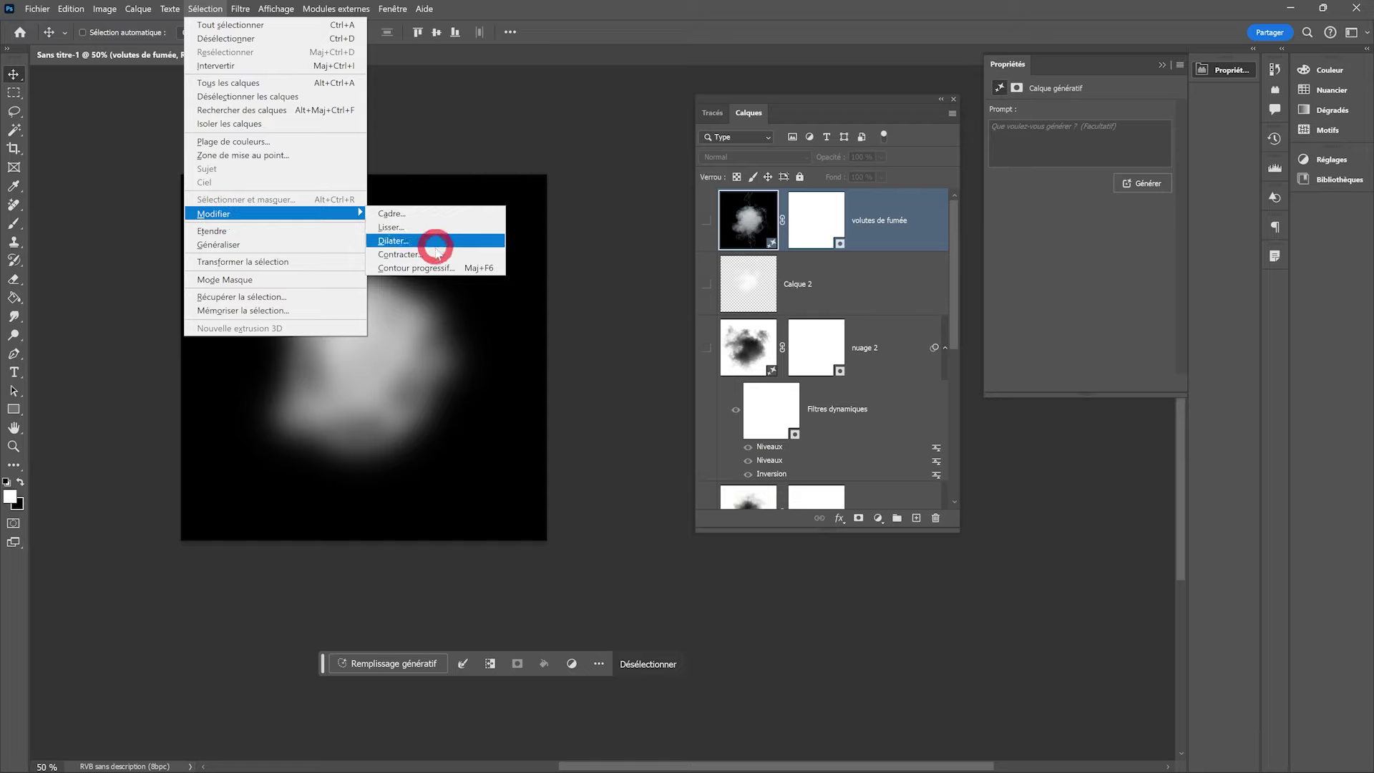
click(428, 269)
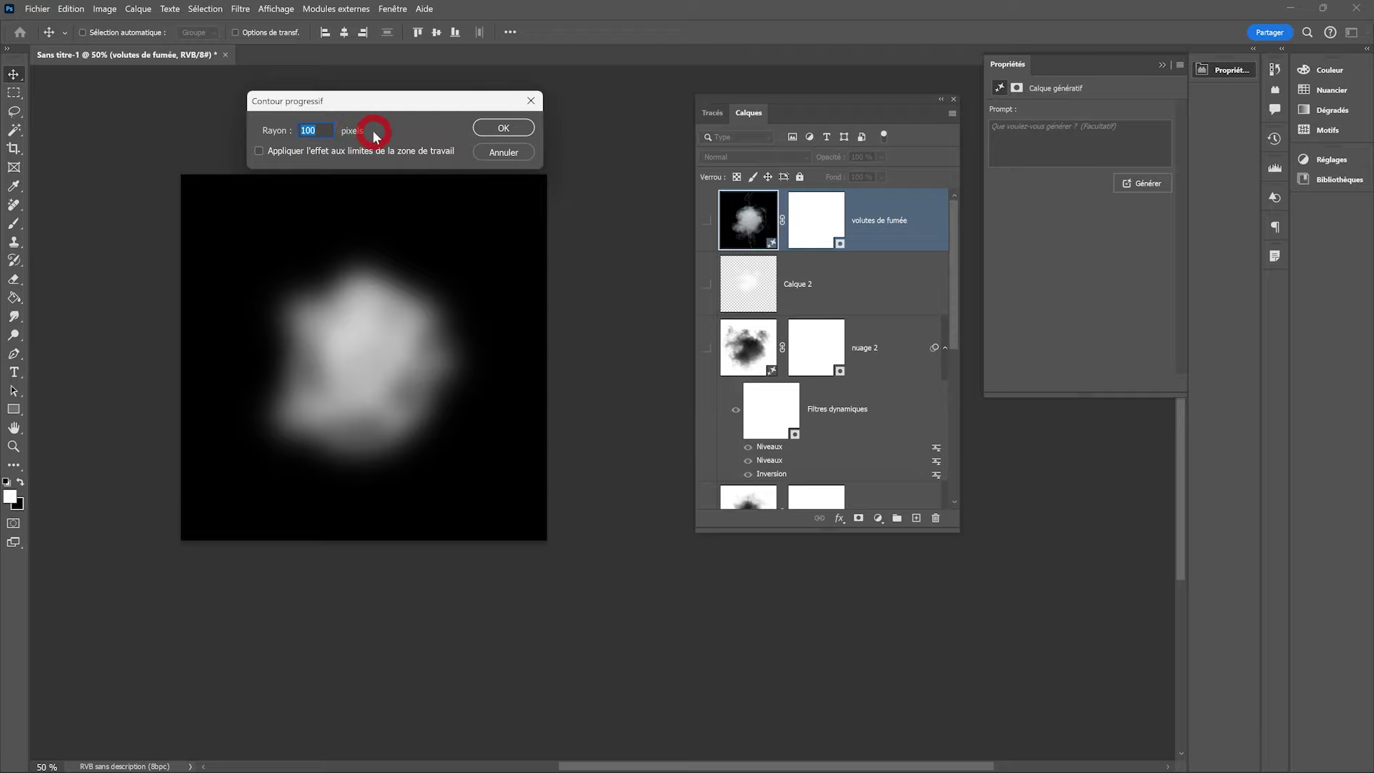
click(503, 128)
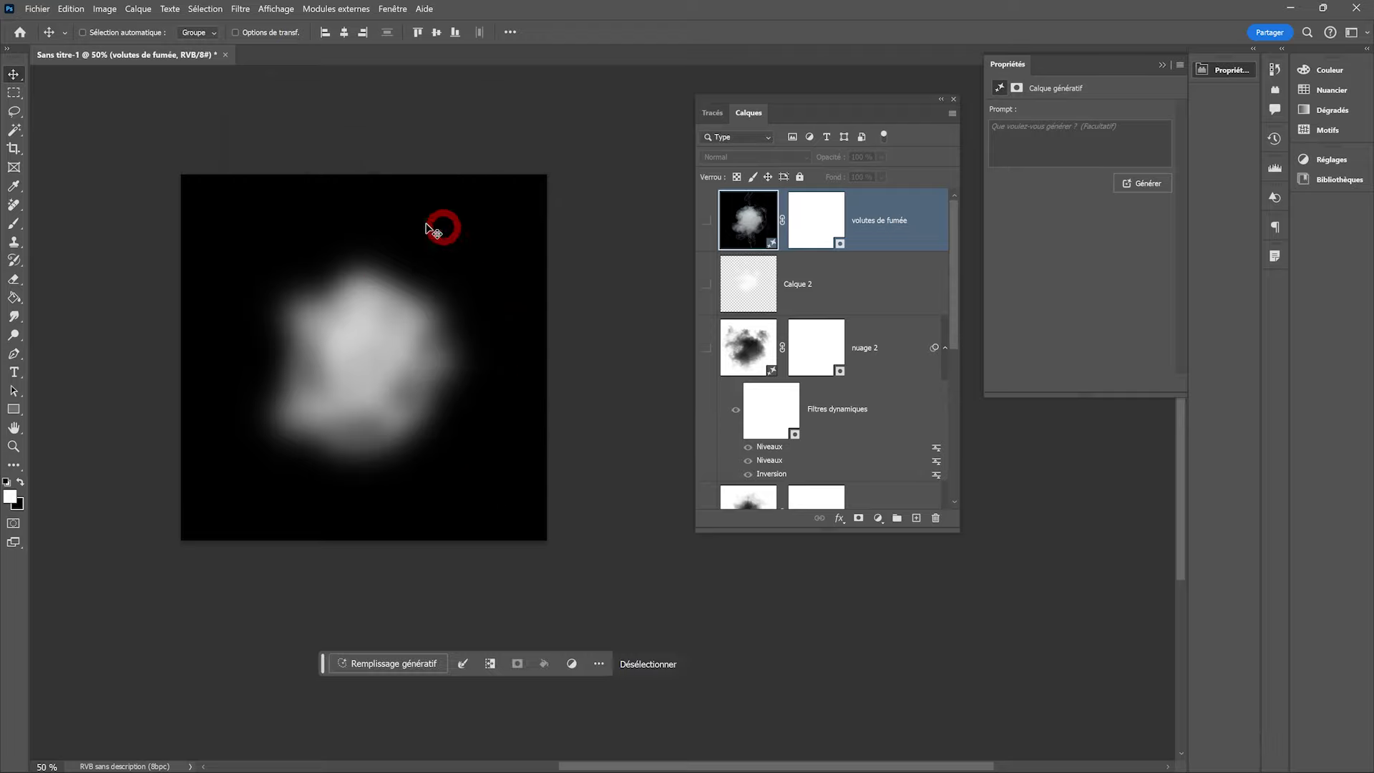
Generative-fill 'volutes de fumé' swirling smoke inside the selection and show variant 3/3
click(386, 664)
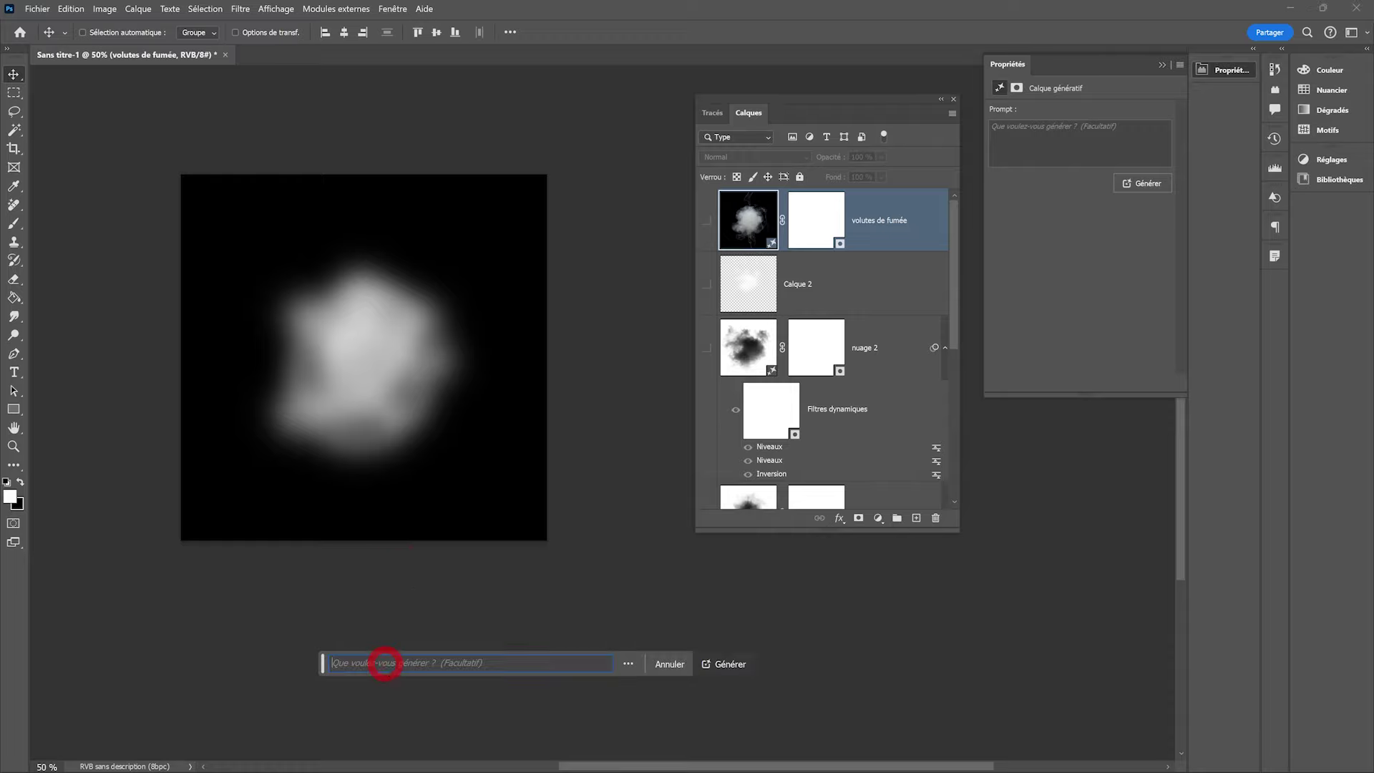
text(volutes de fumé)
click(743, 666)
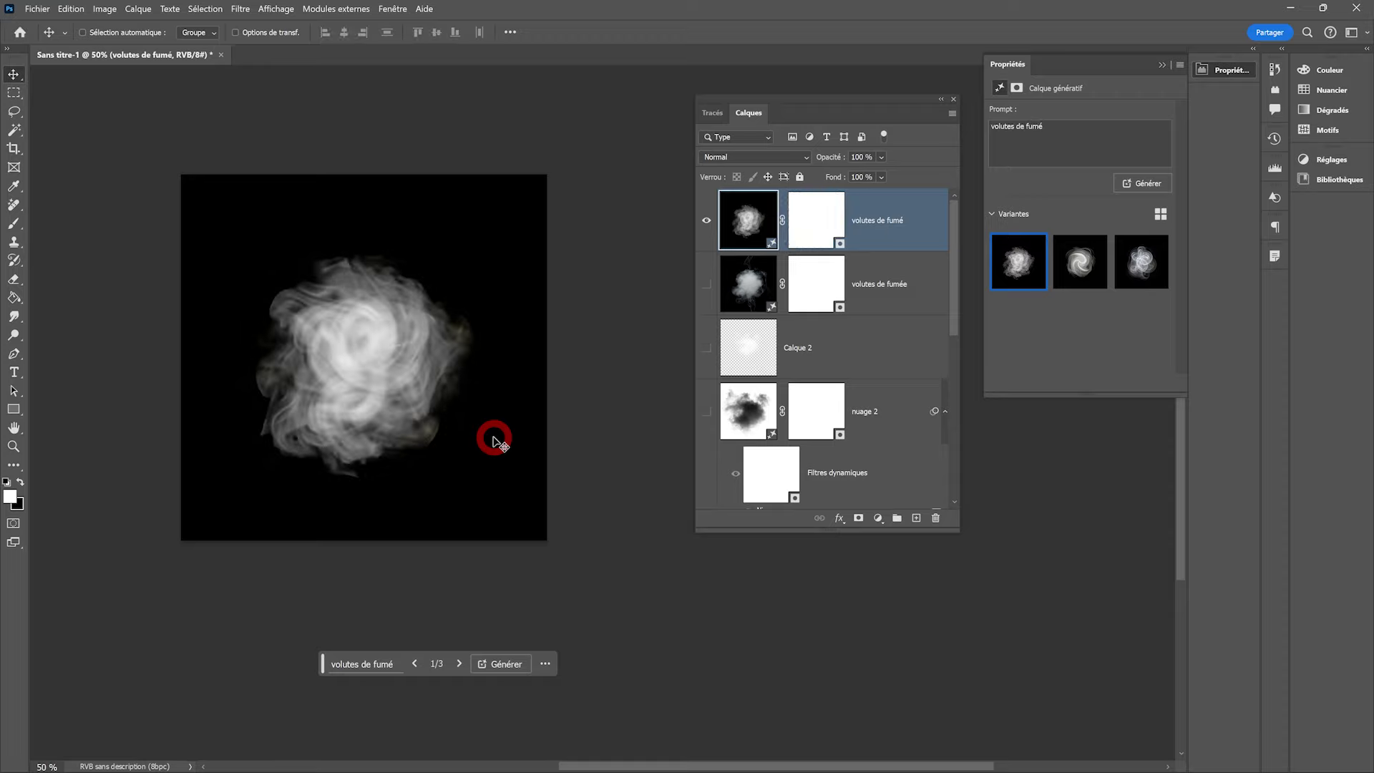
click(459, 664)
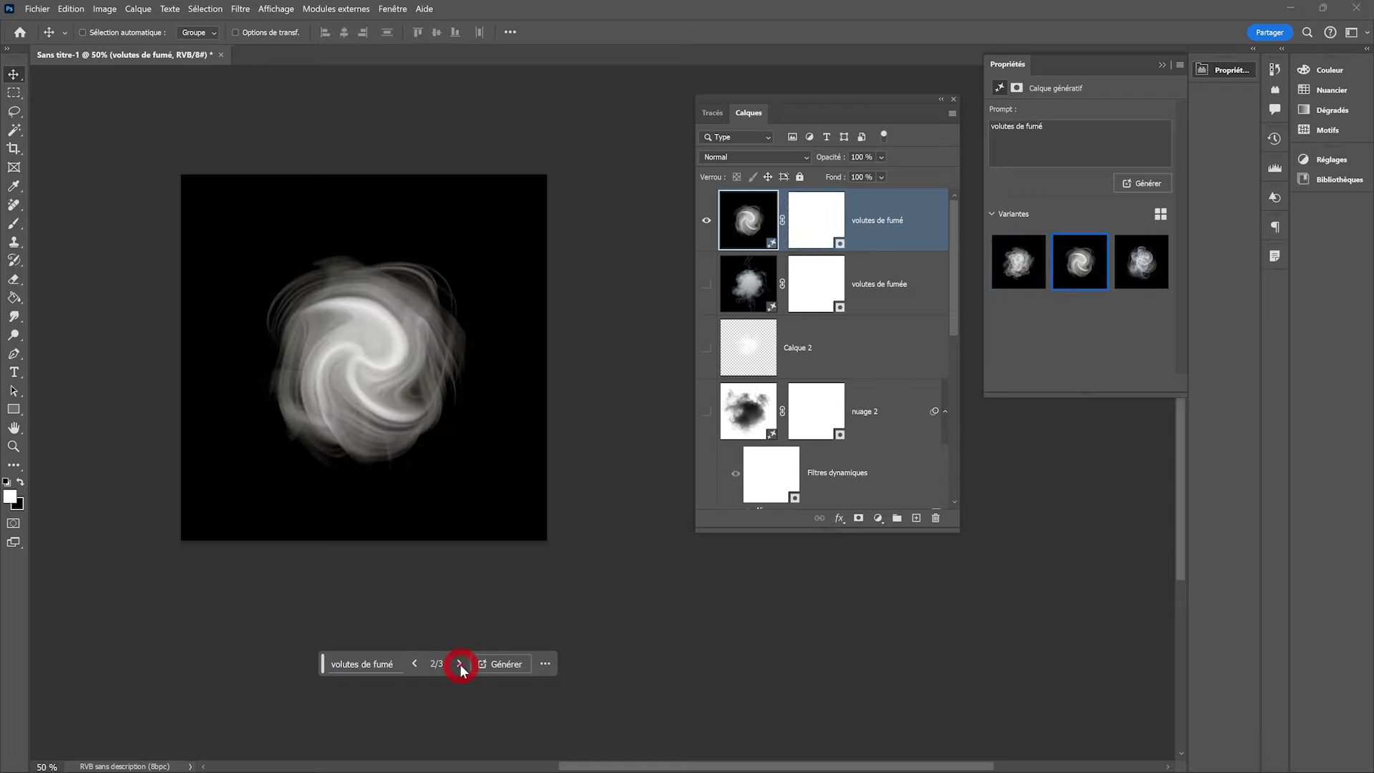
click(460, 663)
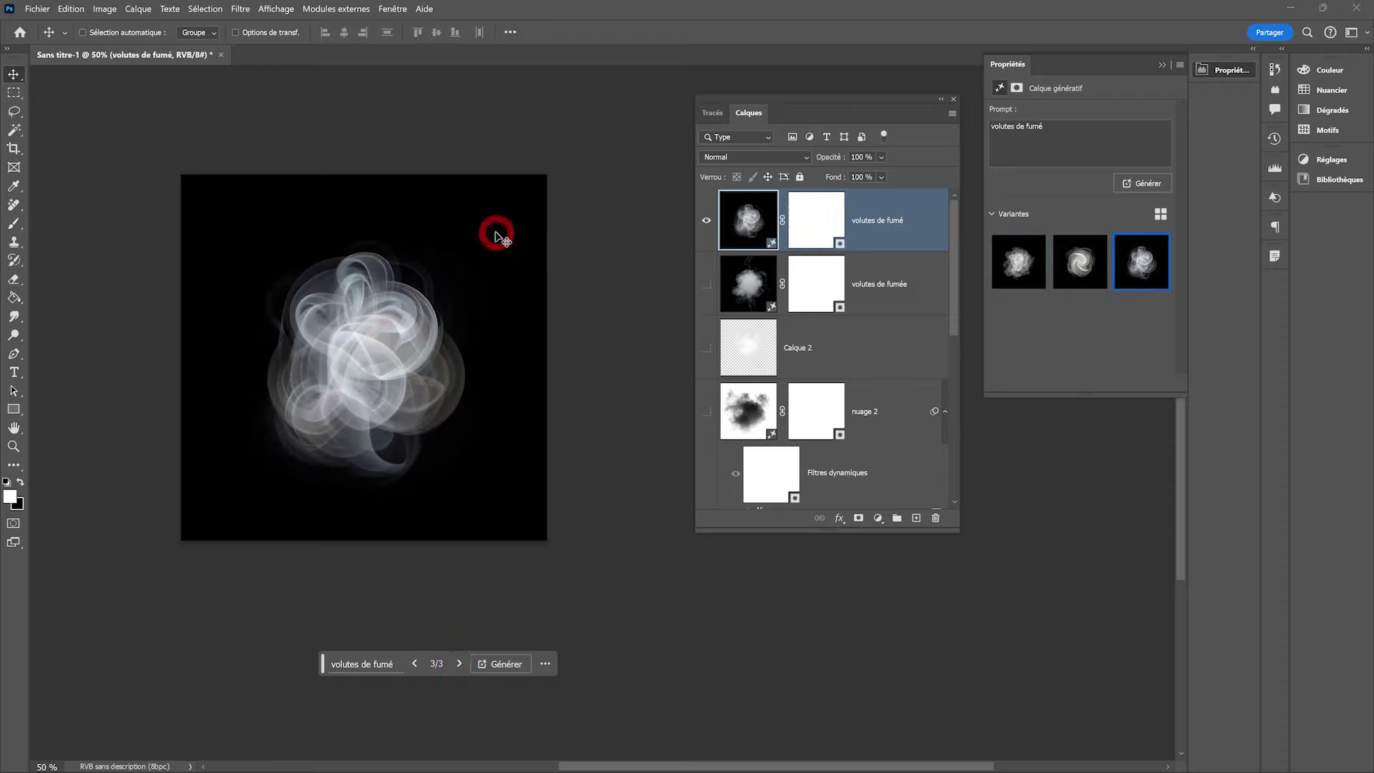